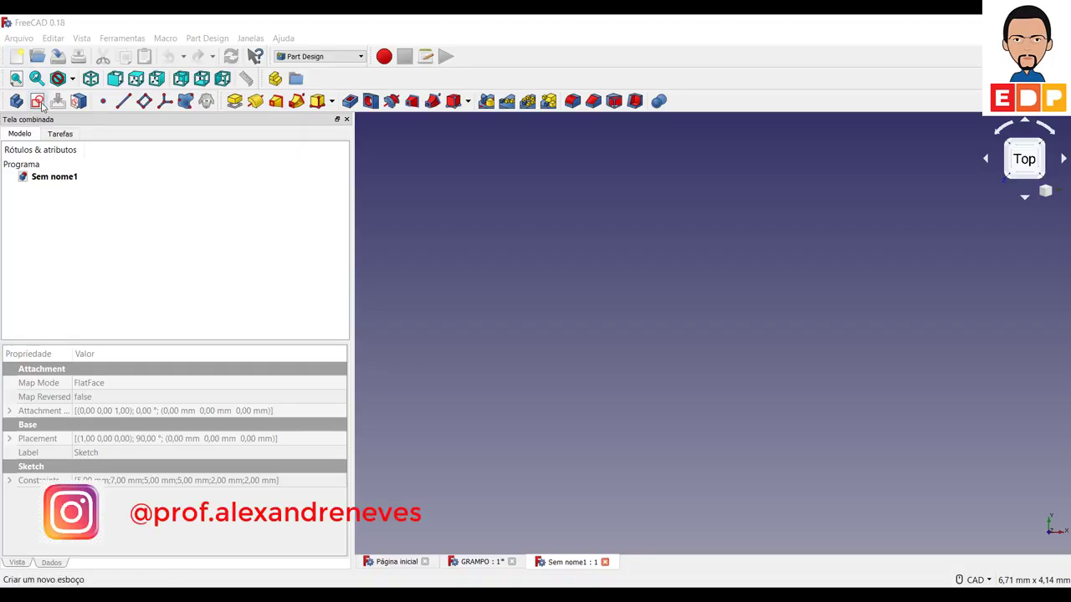
Step: Create a new sketch attached to XZ_Plane and open it in the Sketcher
click(38, 101)
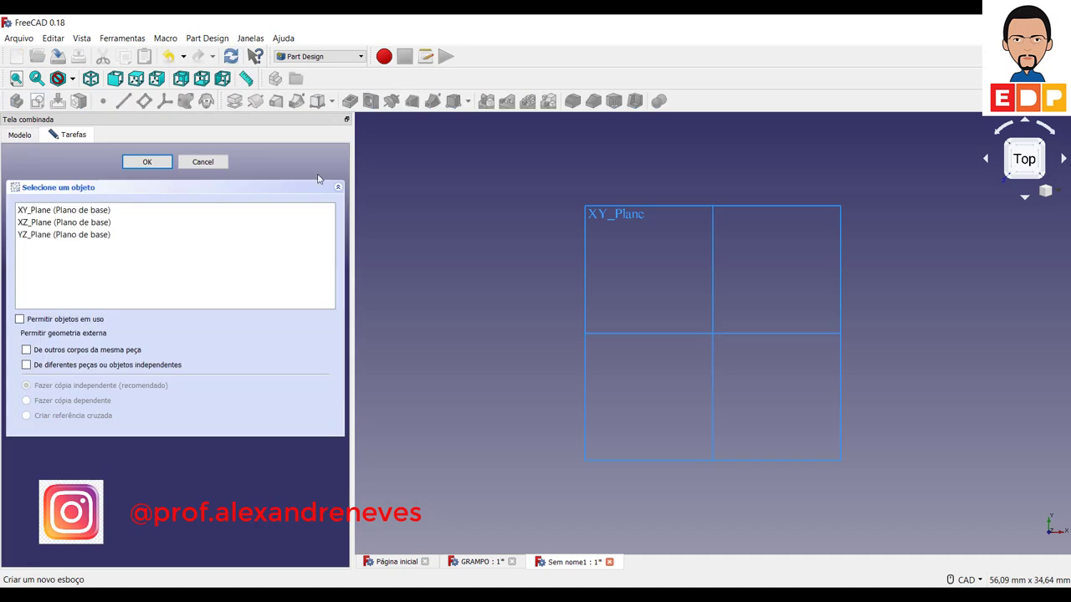
click(120, 223)
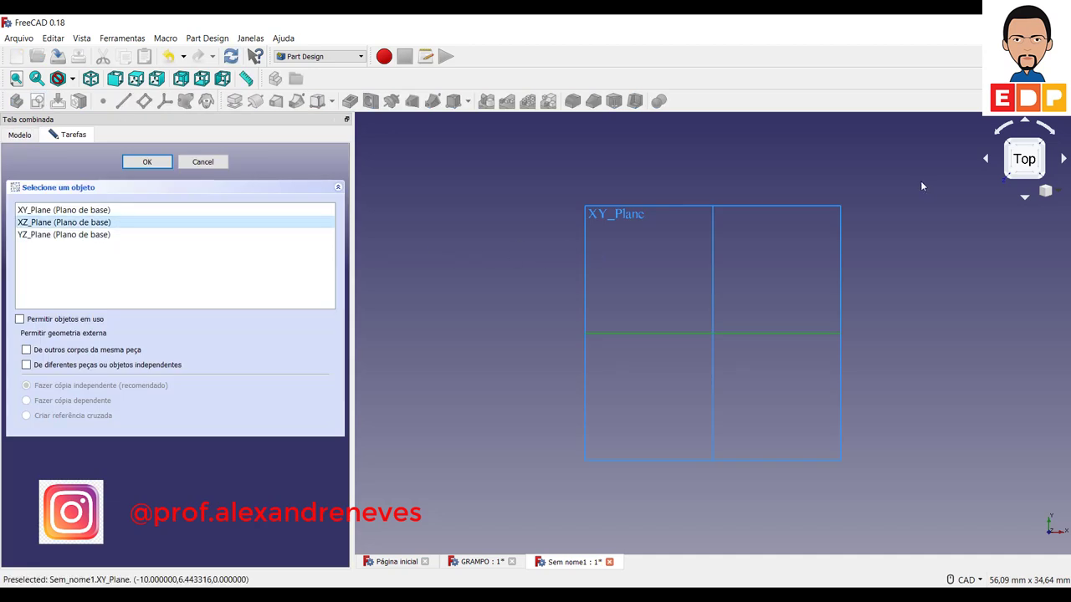
click(1039, 146)
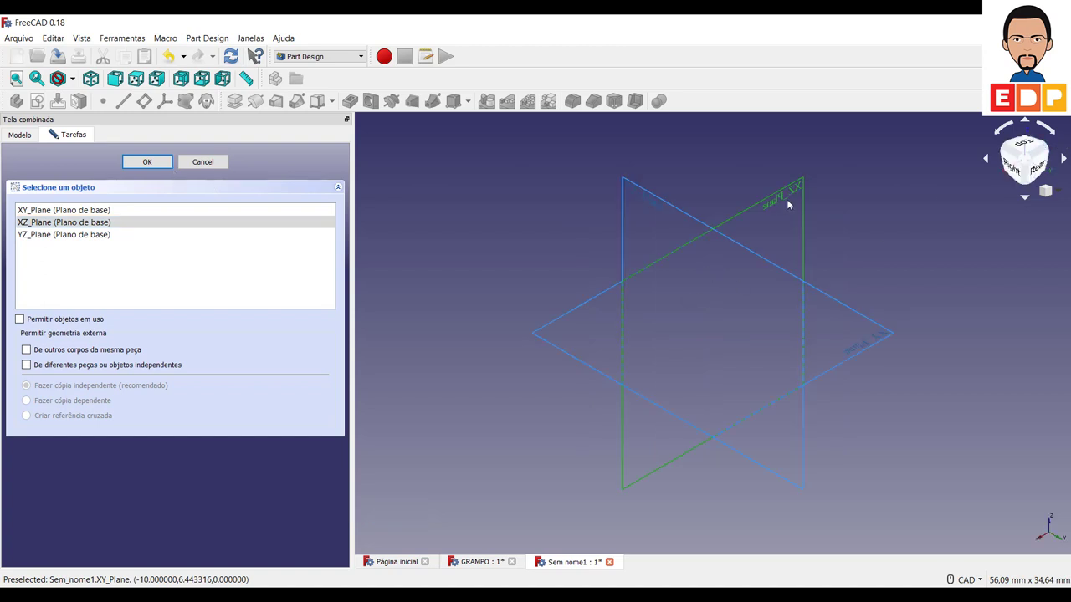
click(147, 162)
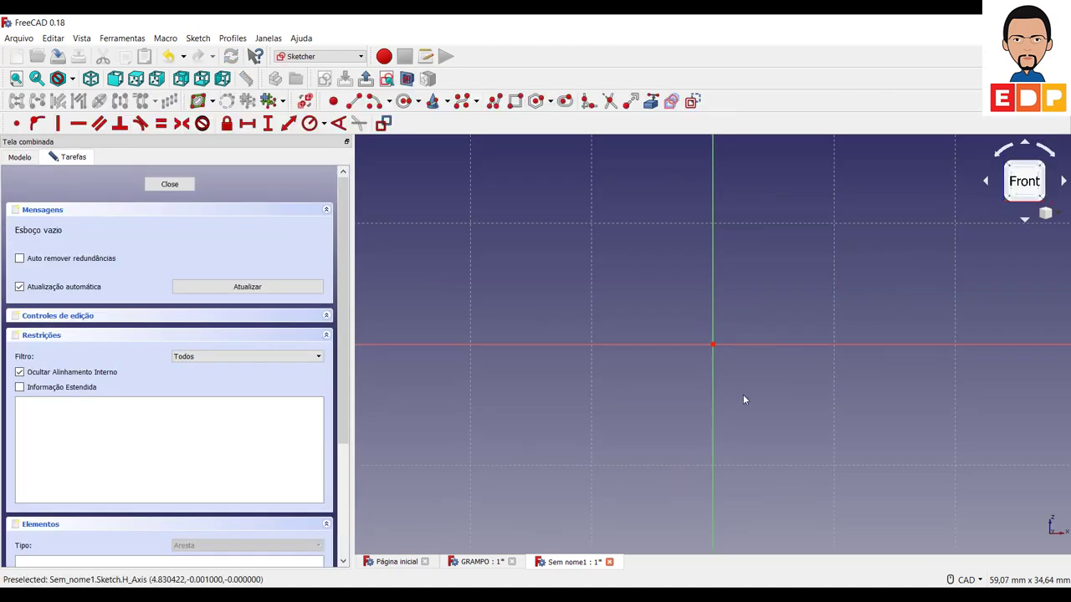
Step: Draw a three-line U-shaped polyline below the horizontal axis, right of the origin
middle_drag(744, 399, 655, 381)
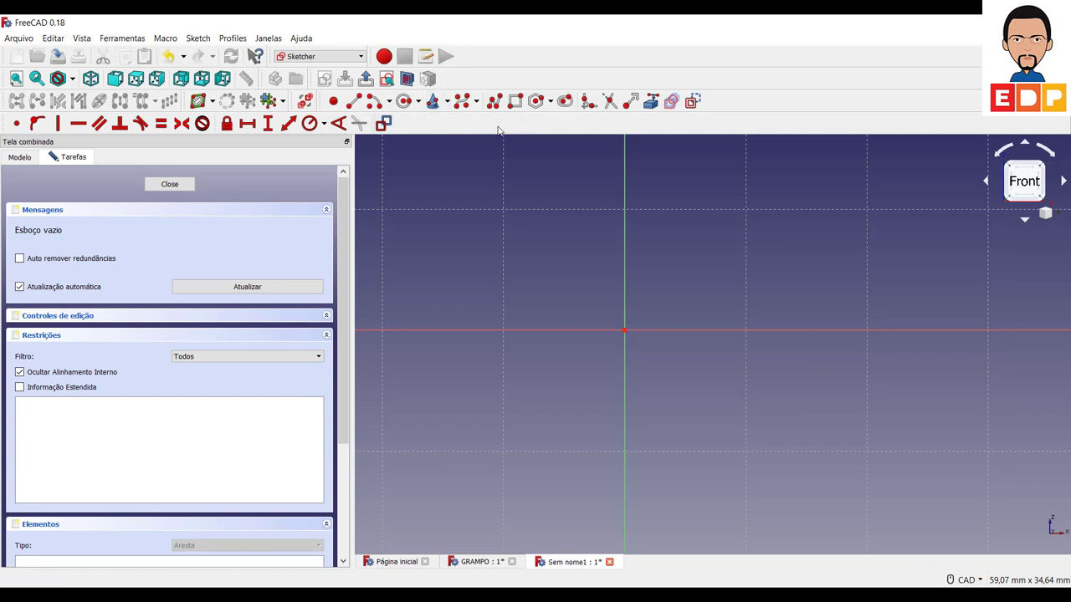
click(495, 100)
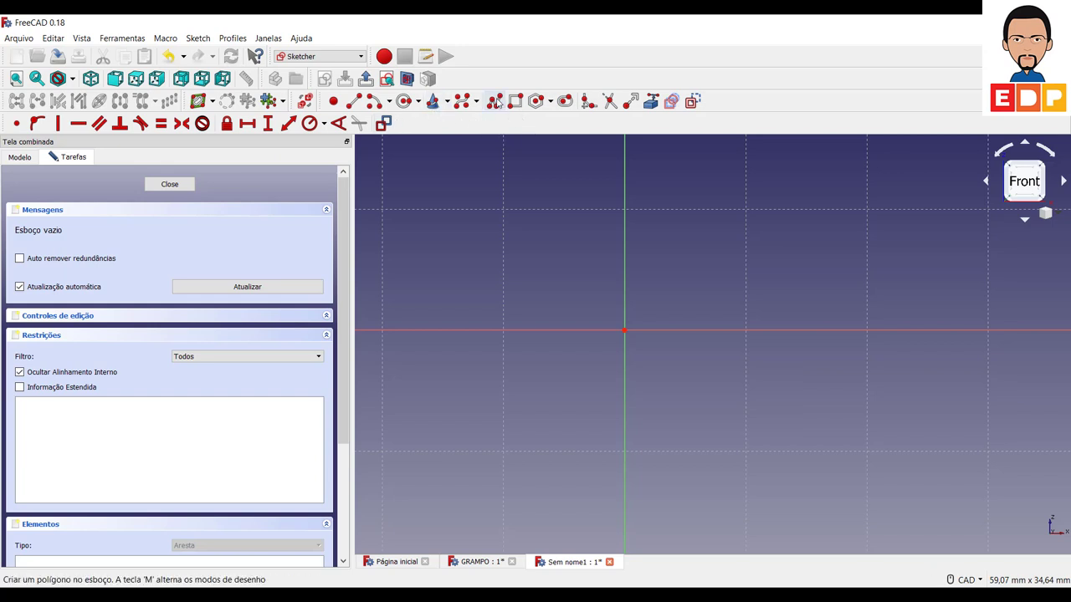
click(692, 366)
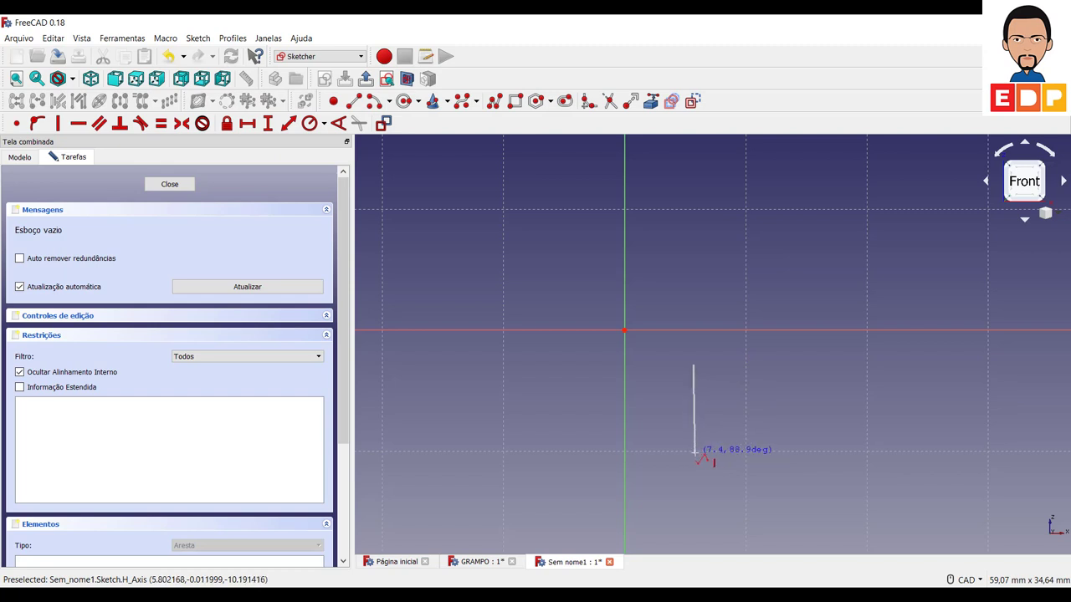
click(693, 452)
click(728, 453)
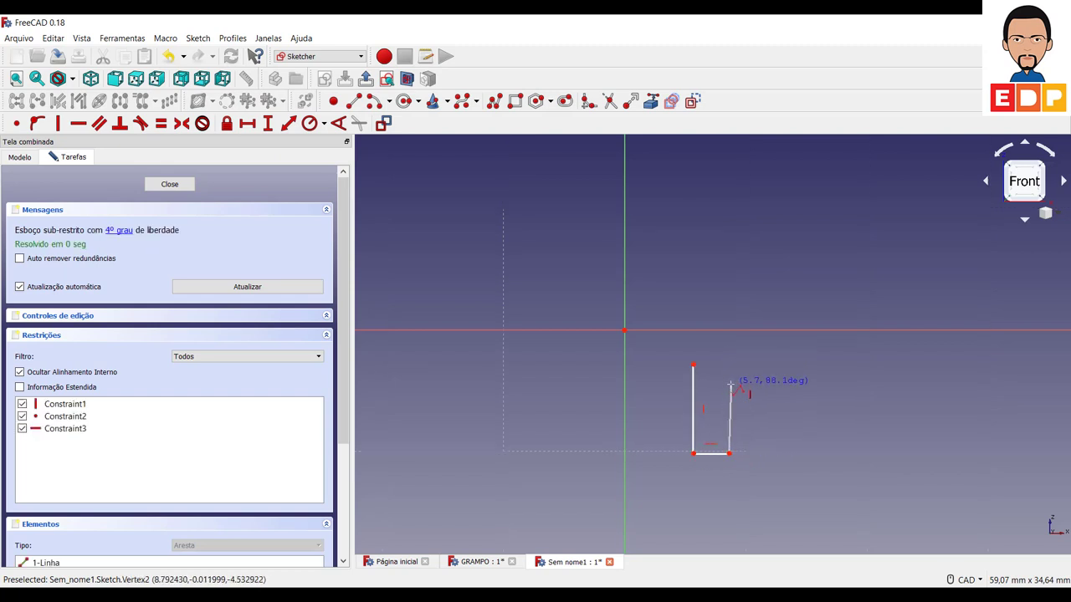
click(728, 384)
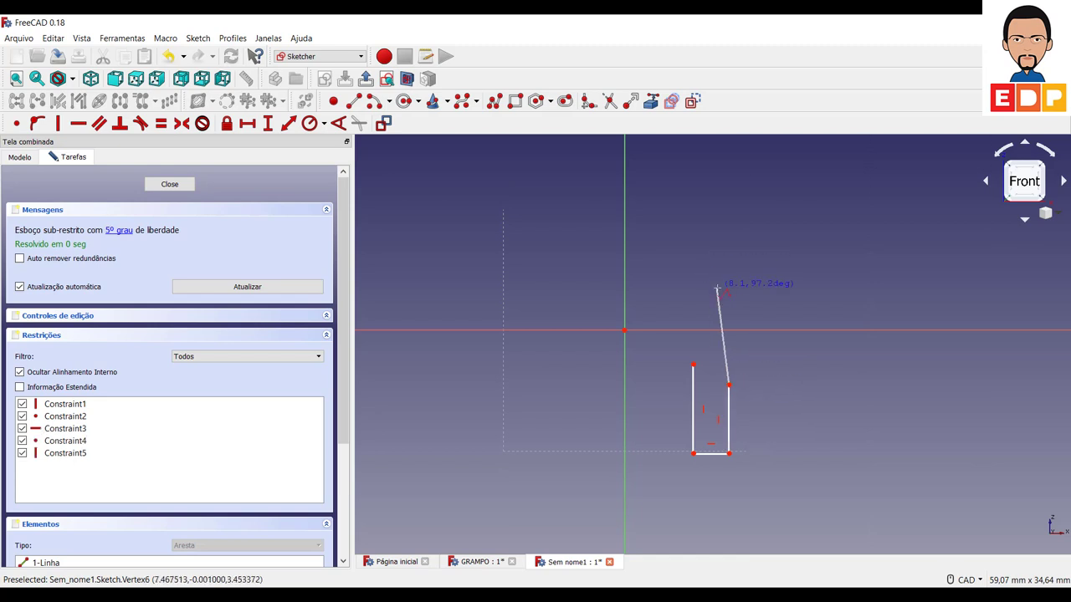
key(Escape)
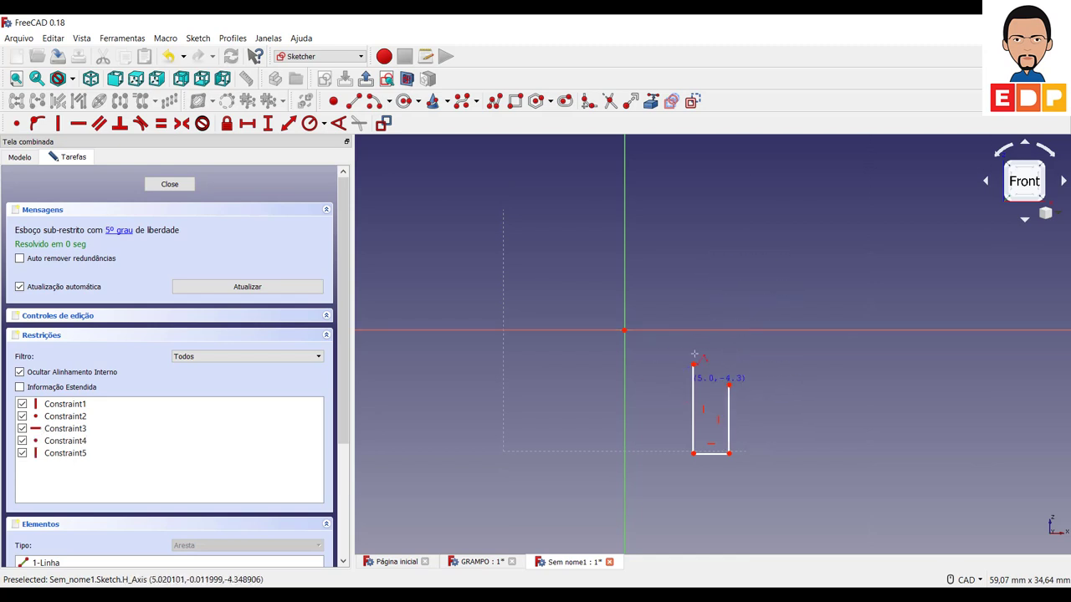
Step: Draw a matching inverted-U polyline above the horizontal axis
click(693, 293)
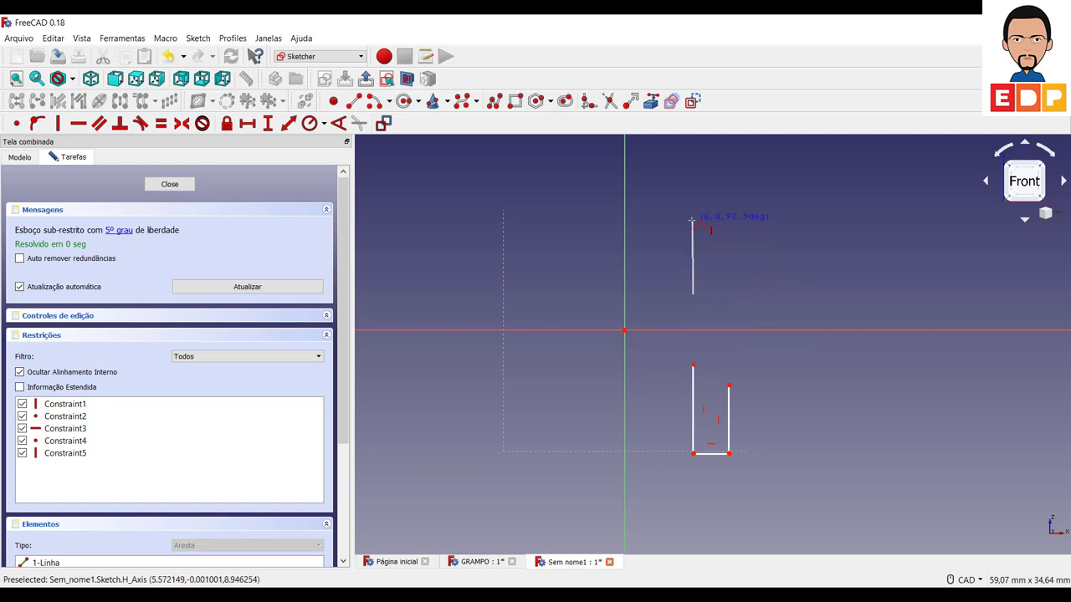
click(693, 219)
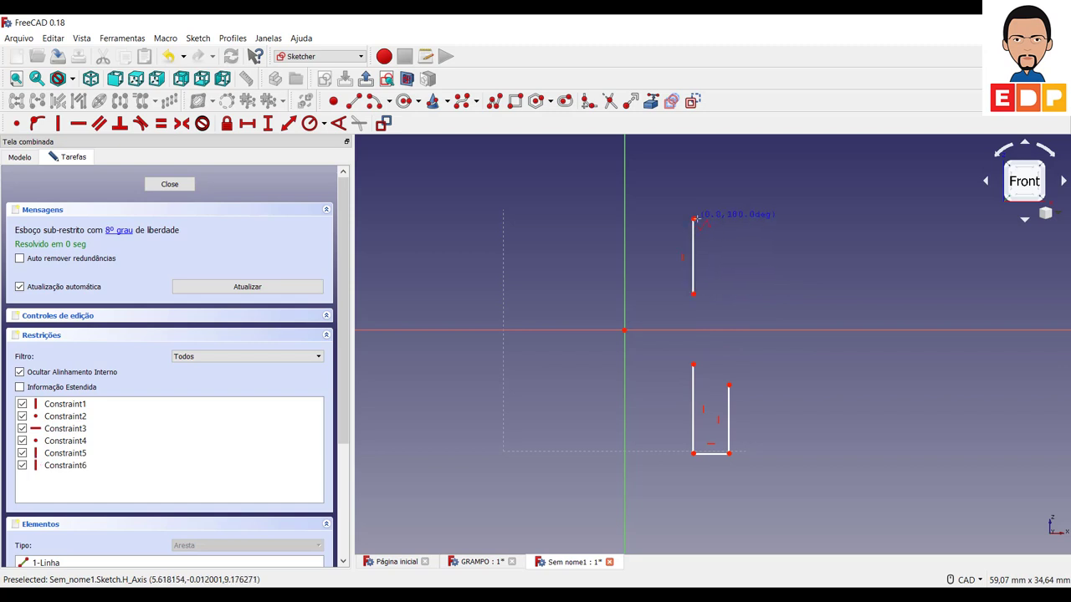
click(727, 219)
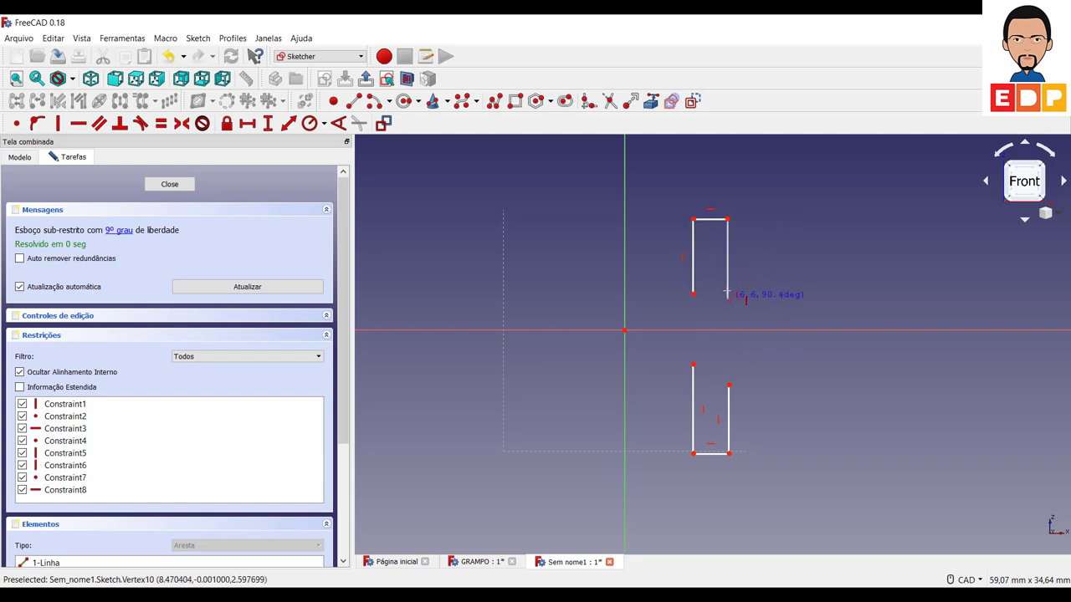
click(727, 277)
key(Escape)
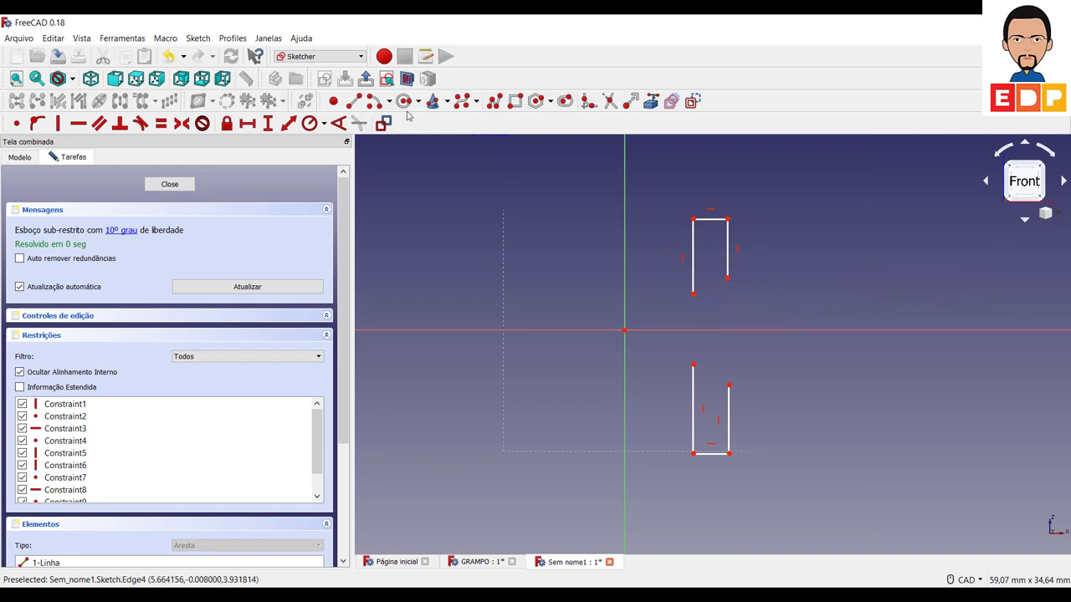
Step: Draw a large centre-arc semicircle on the horizontal axis joining the two right ends
click(380, 105)
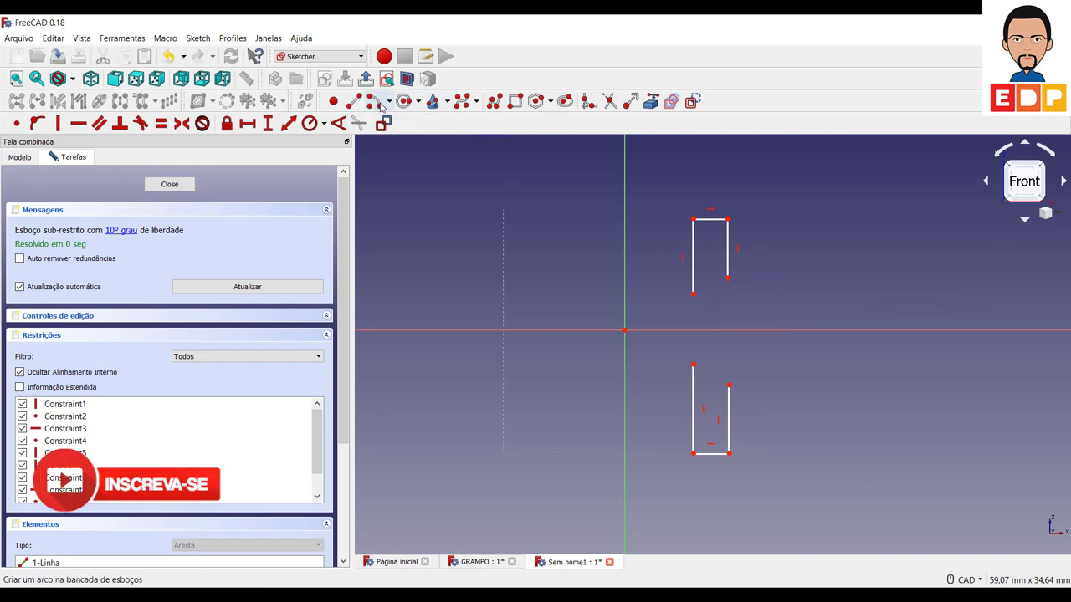
click(727, 337)
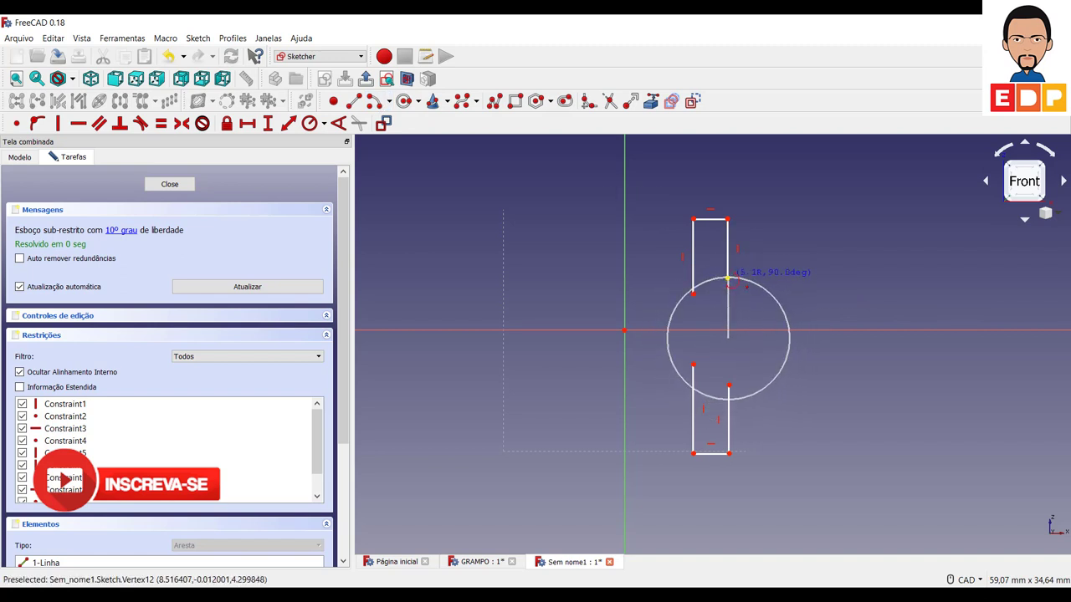
click(727, 278)
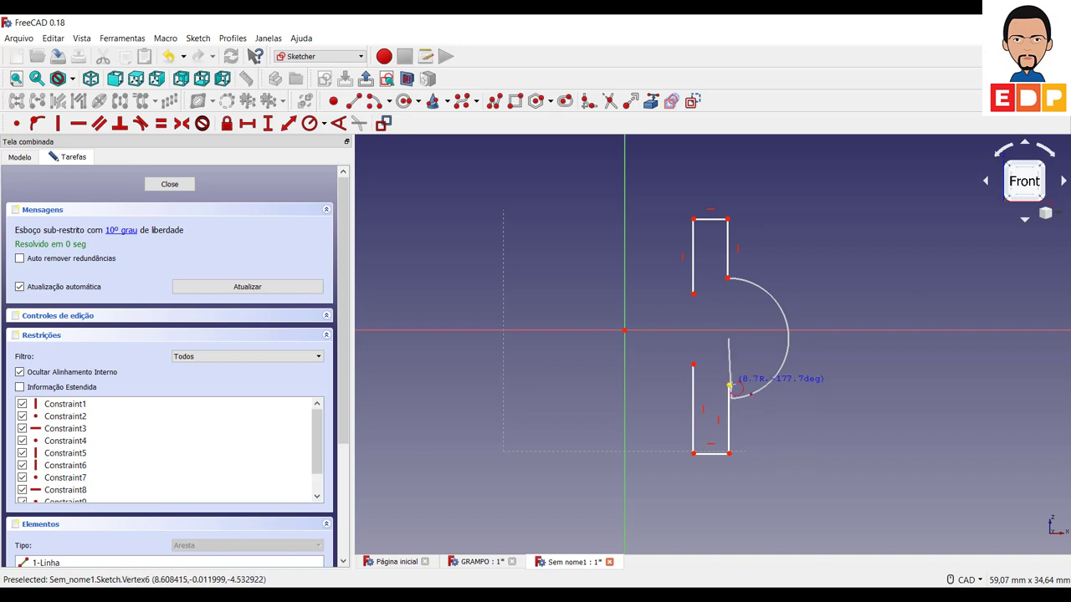
click(729, 398)
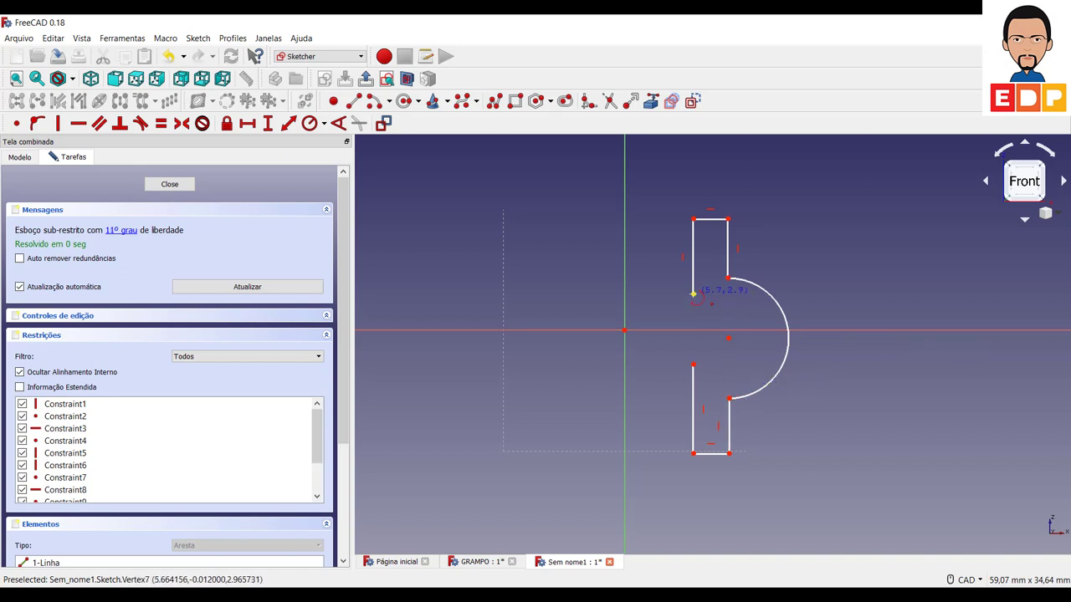
Step: Draw a smaller arc joining the two left ends, discarding two misplaced attempts
click(693, 293)
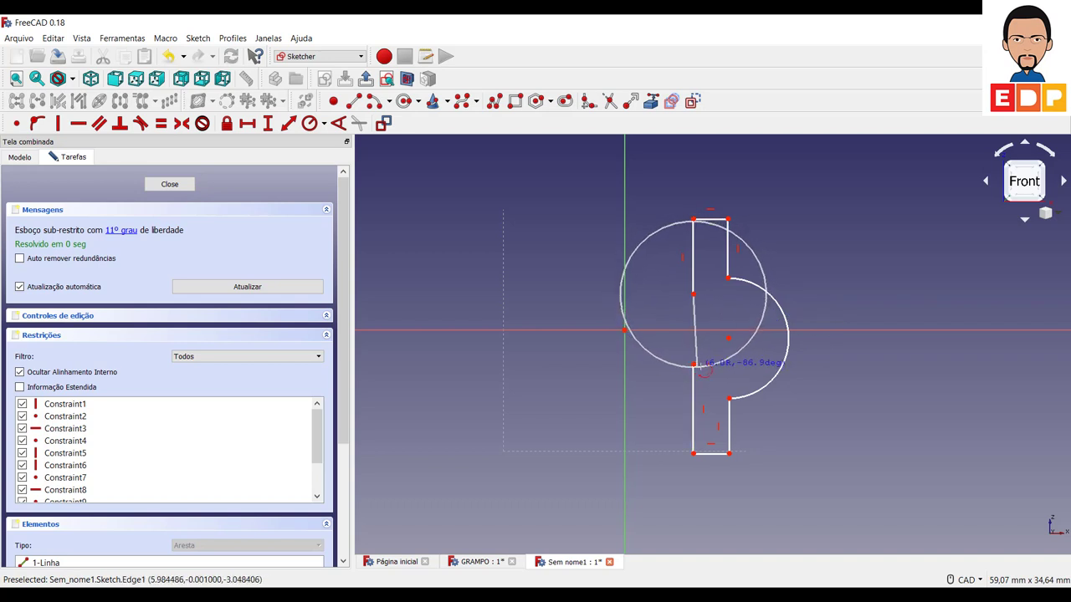
right_click(716, 361)
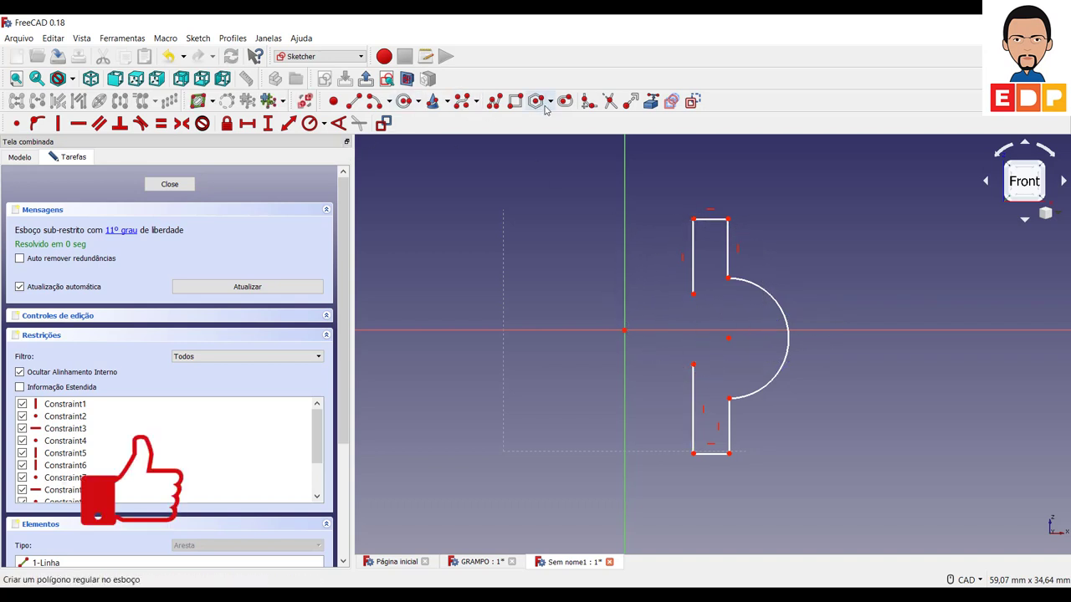
click(373, 101)
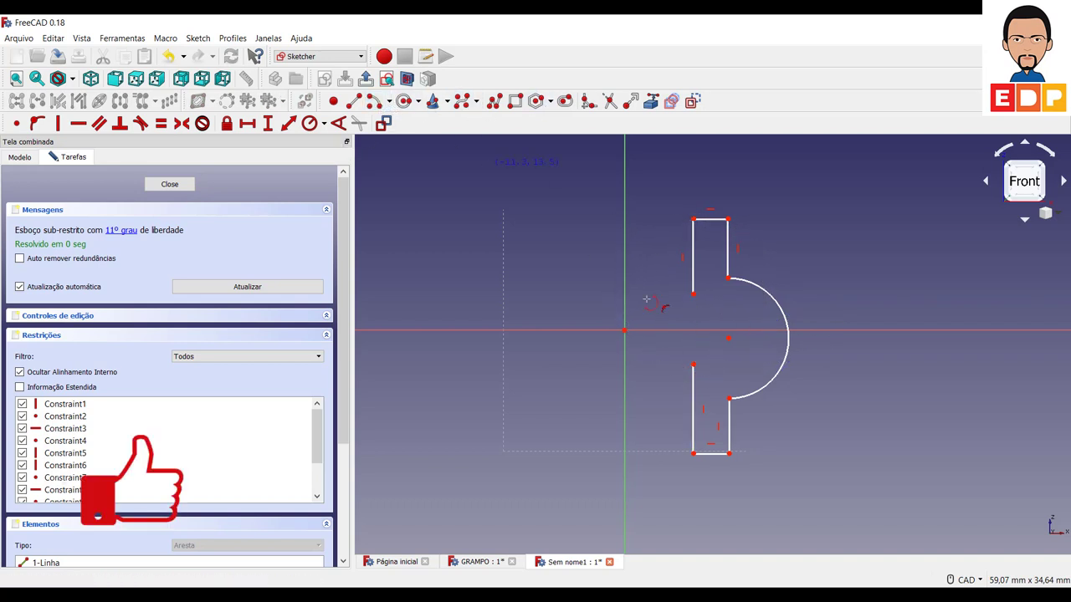
click(692, 294)
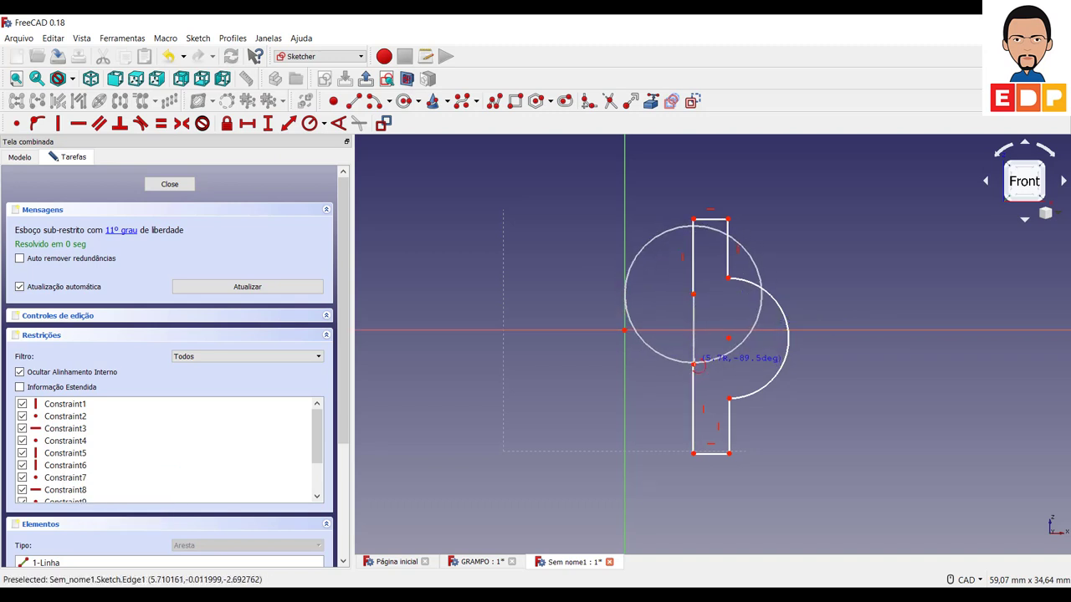
click(693, 368)
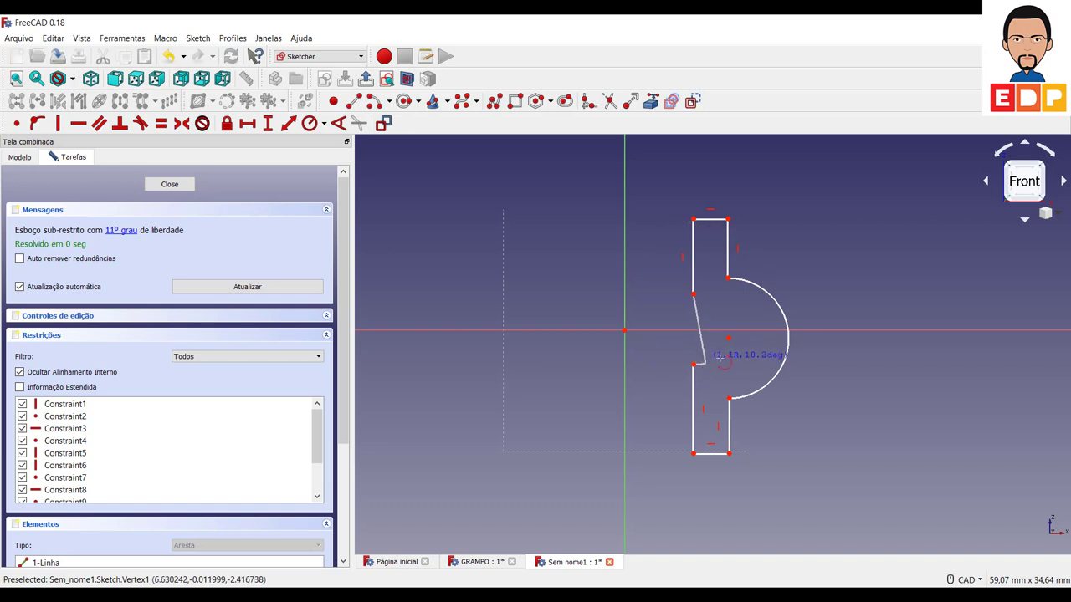
right_click(712, 320)
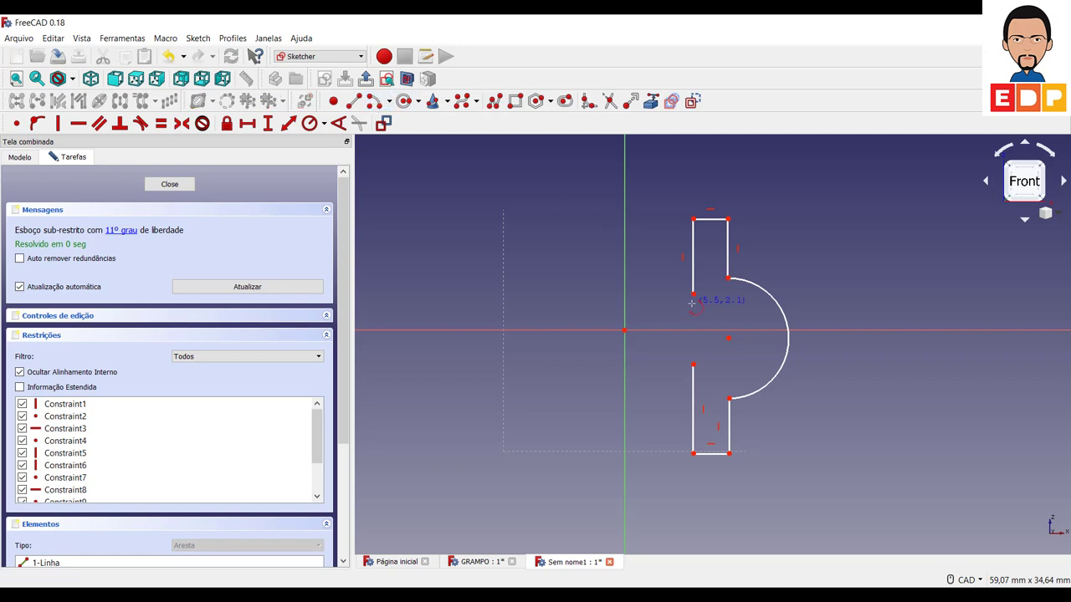
click(693, 329)
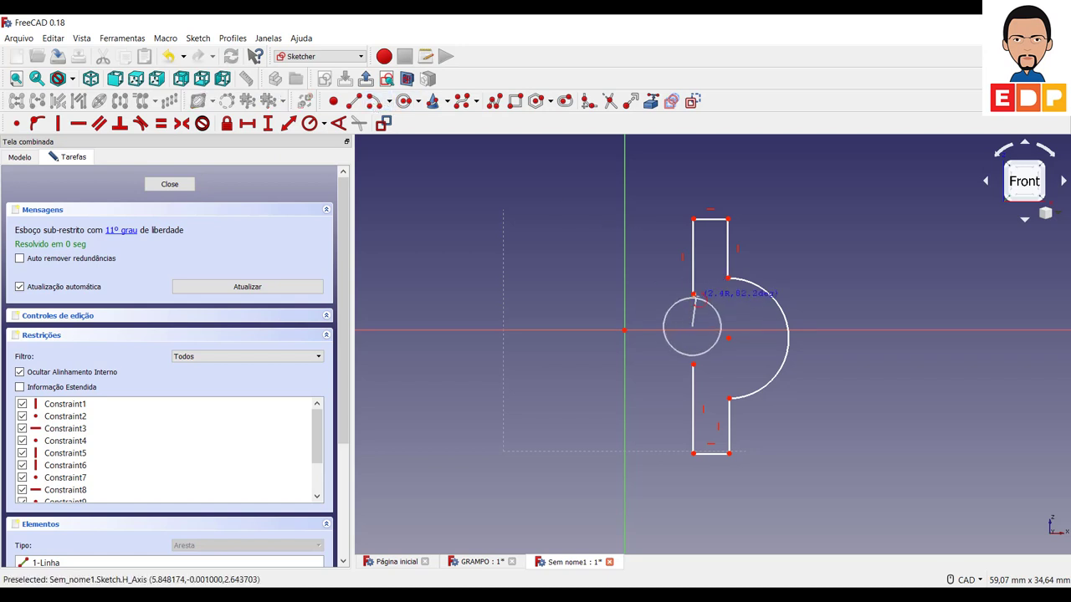
click(692, 294)
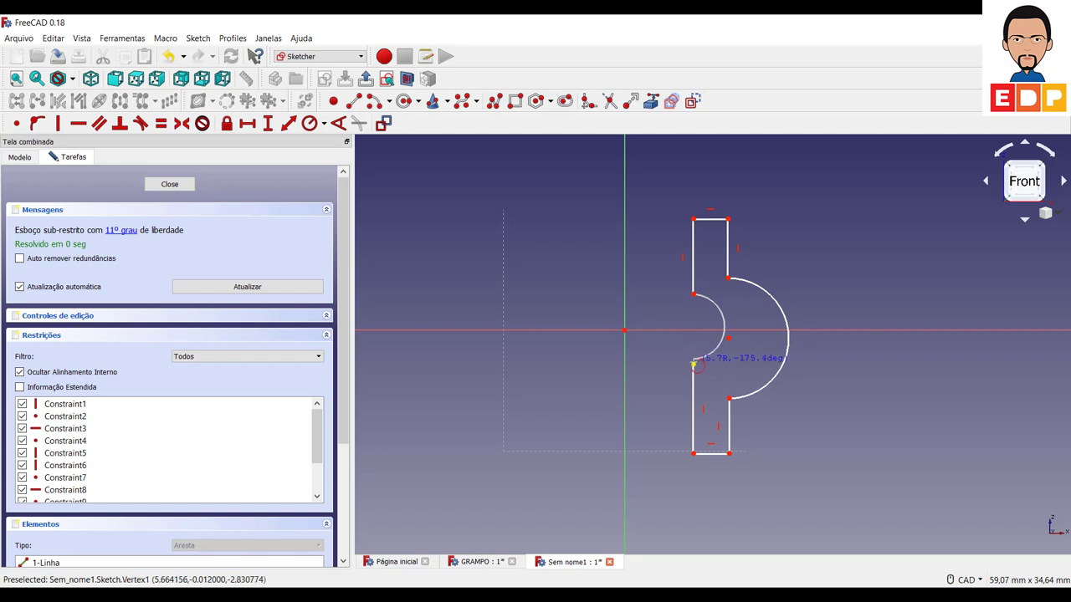
click(693, 360)
right_click(735, 366)
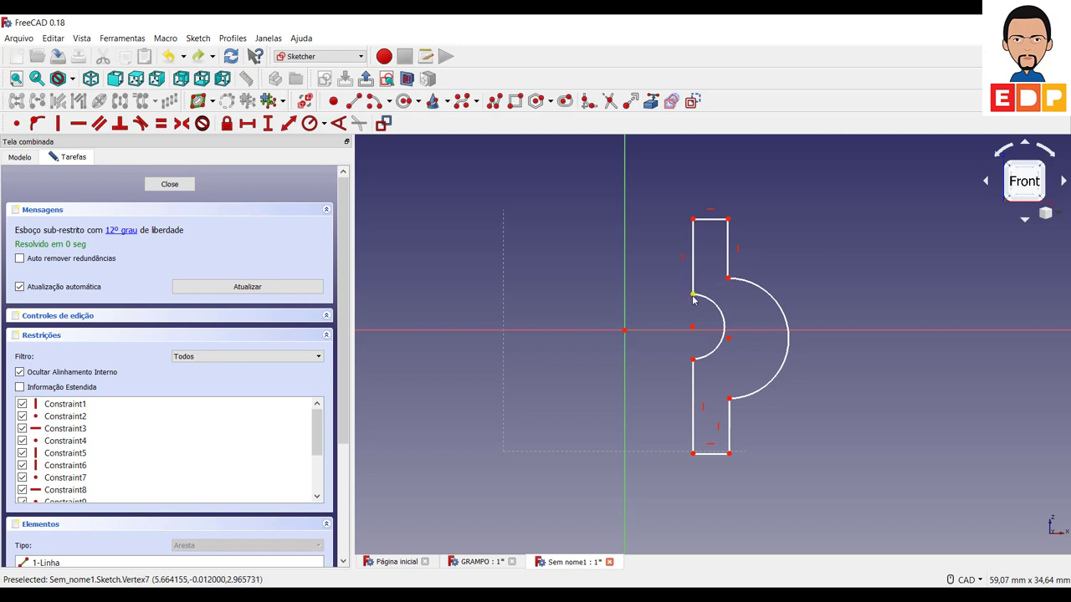
Step: Constrain the small arc's centre to coincide with the origin
click(692, 296)
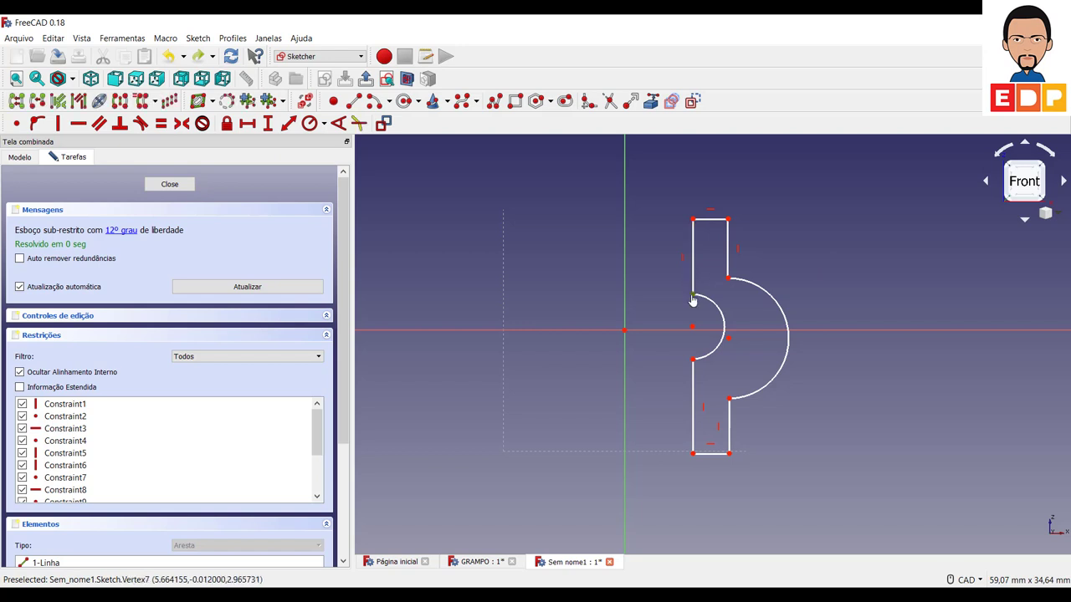
click(628, 286)
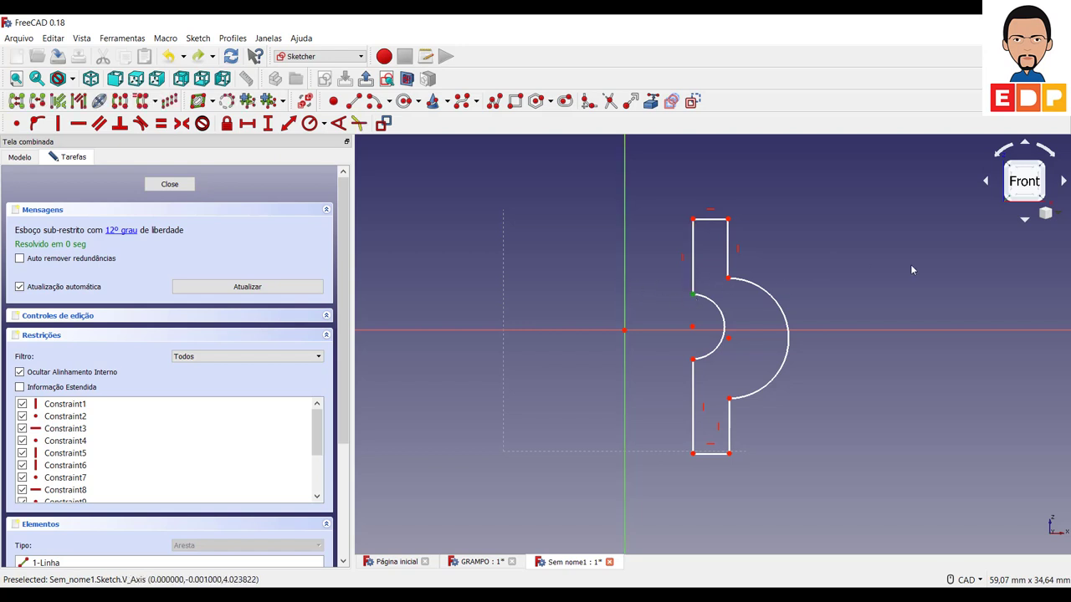
click(693, 326)
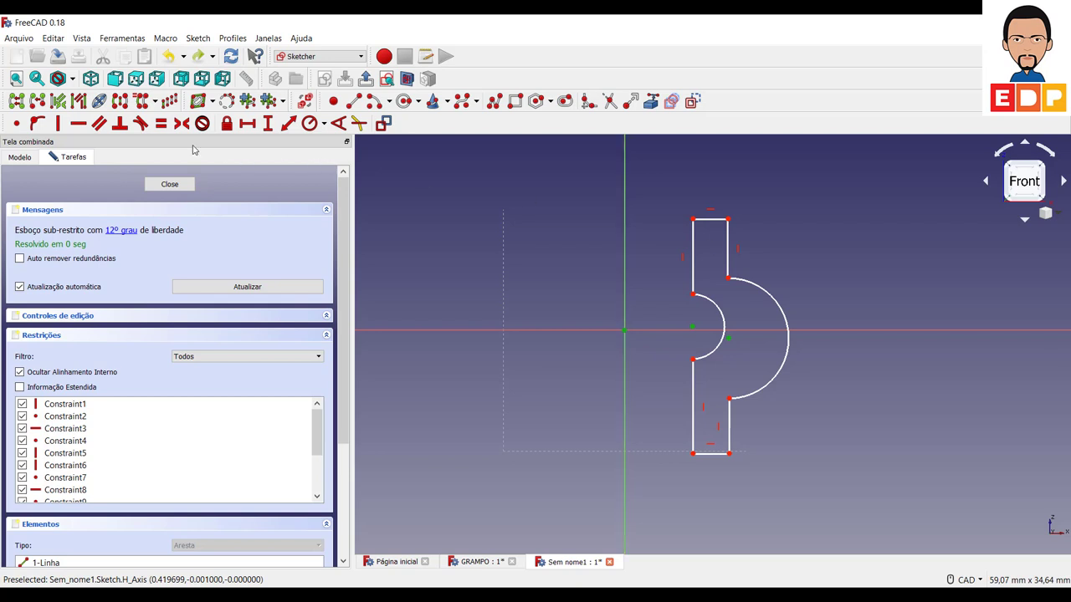
click(17, 123)
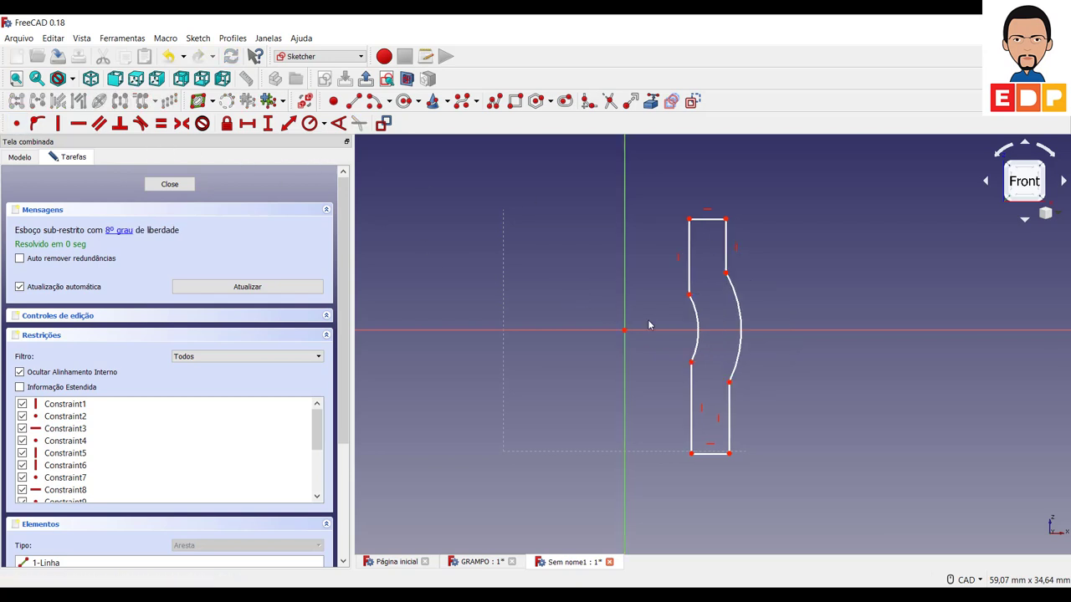
Step: Put the profile's upper-left and lower-left vertices on the vertical axis
click(690, 295)
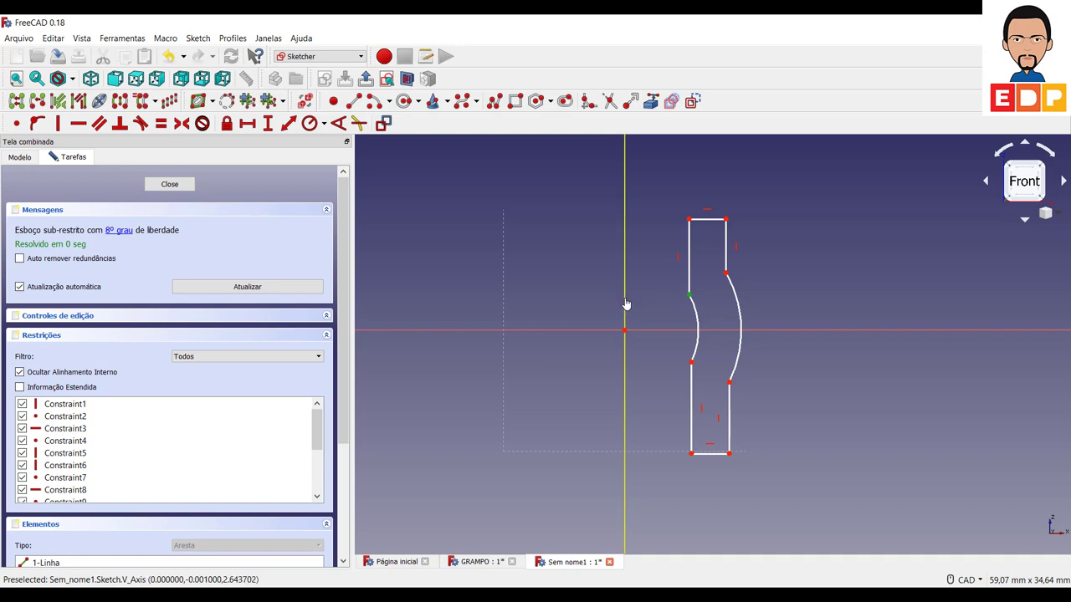
click(626, 304)
click(36, 123)
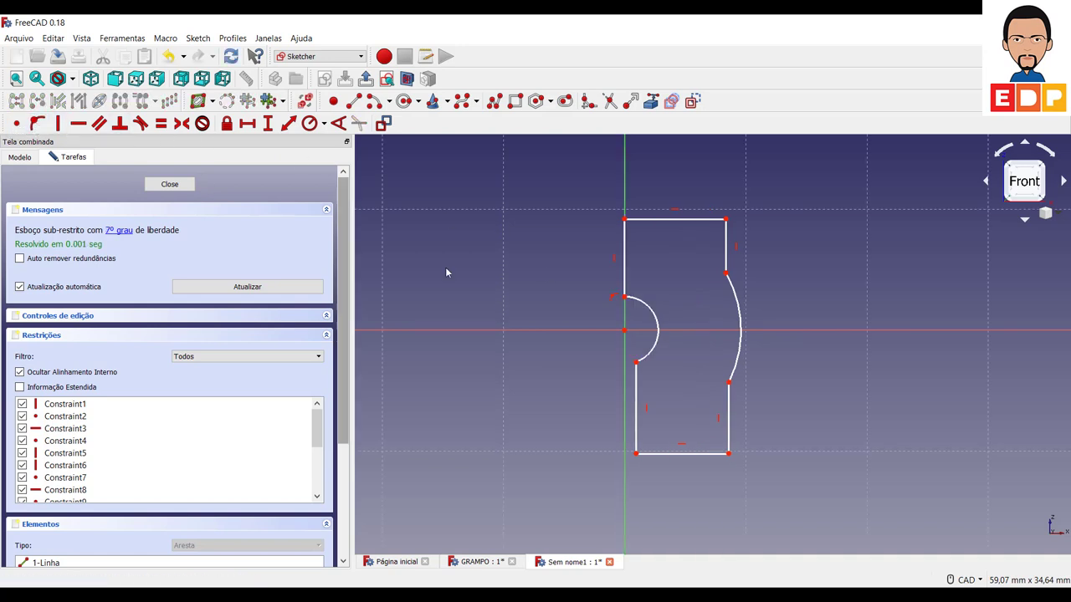
click(637, 363)
click(622, 368)
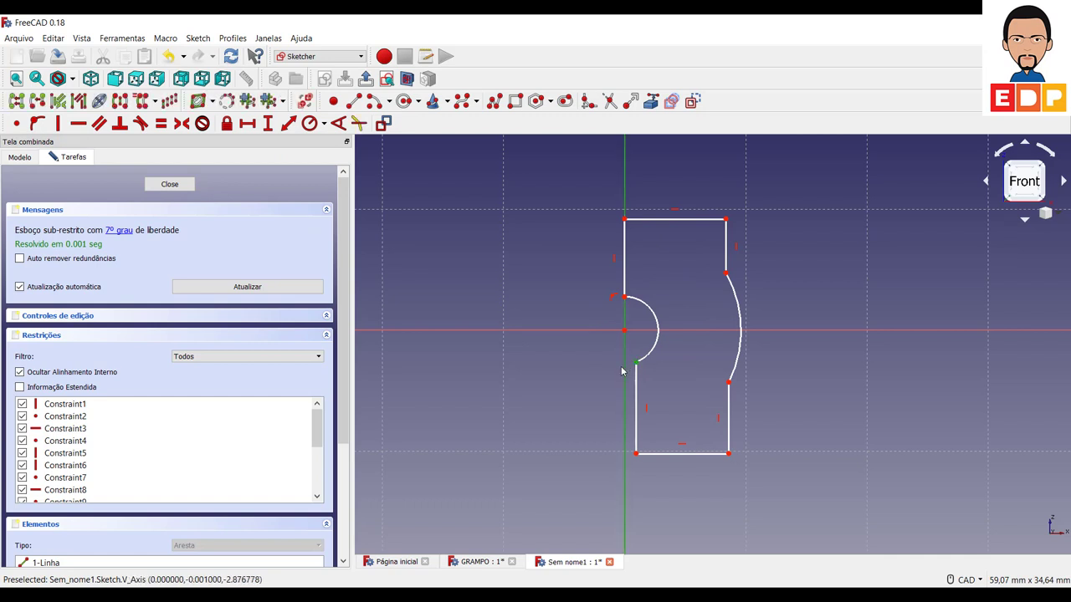
click(38, 125)
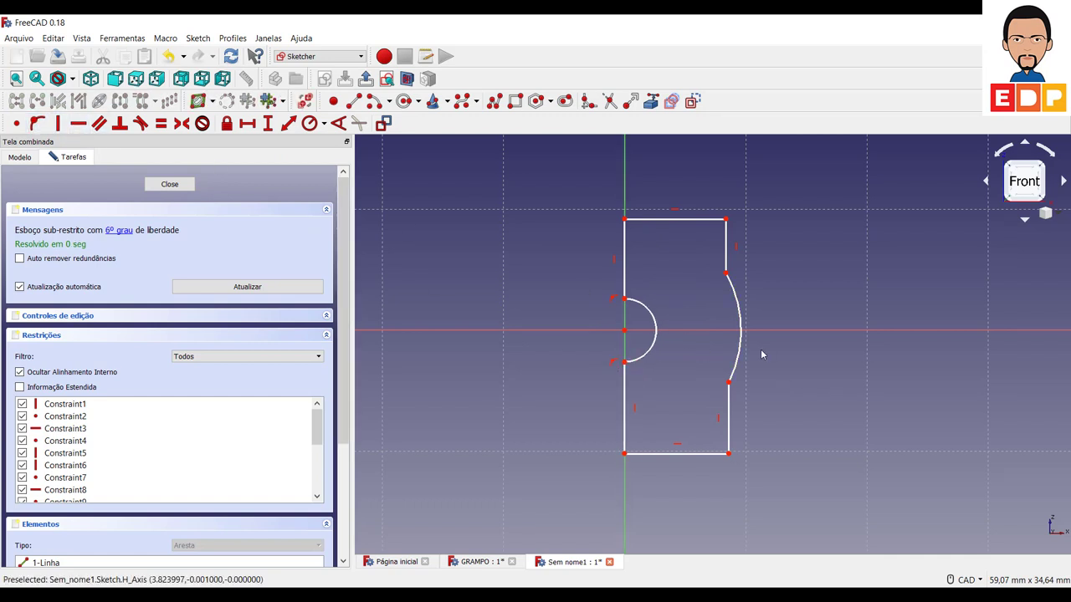
Step: Narrow the strip, give its top edge a 2 mm horizontal length, and select top and bottom edges
drag(740, 358, 673, 368)
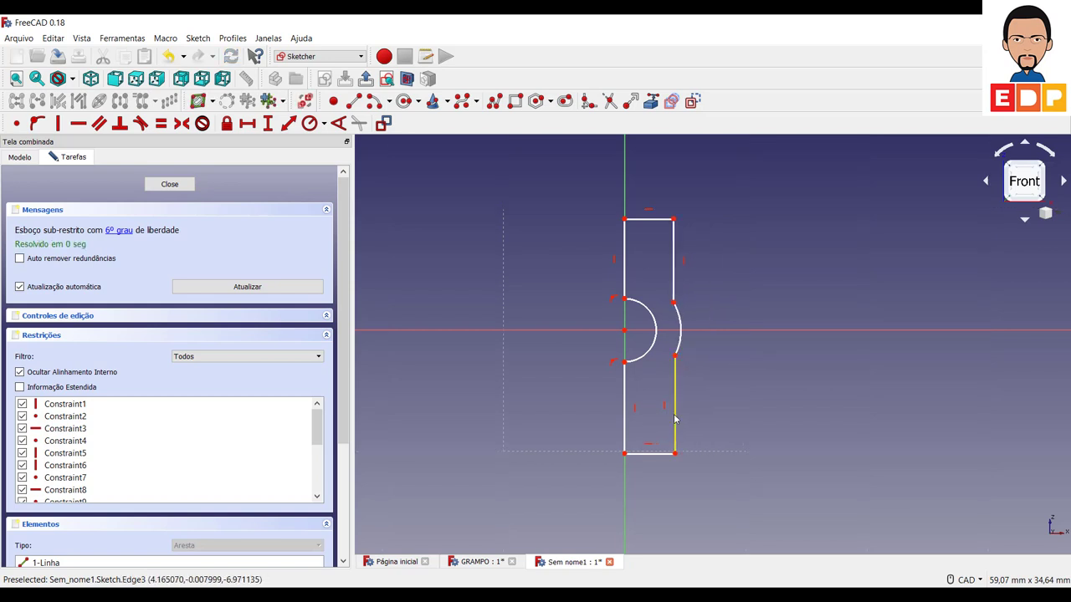
mouse_move(674, 418)
mouse_down()
mouse_move(661, 420)
mouse_move(673, 415)
mouse_up()
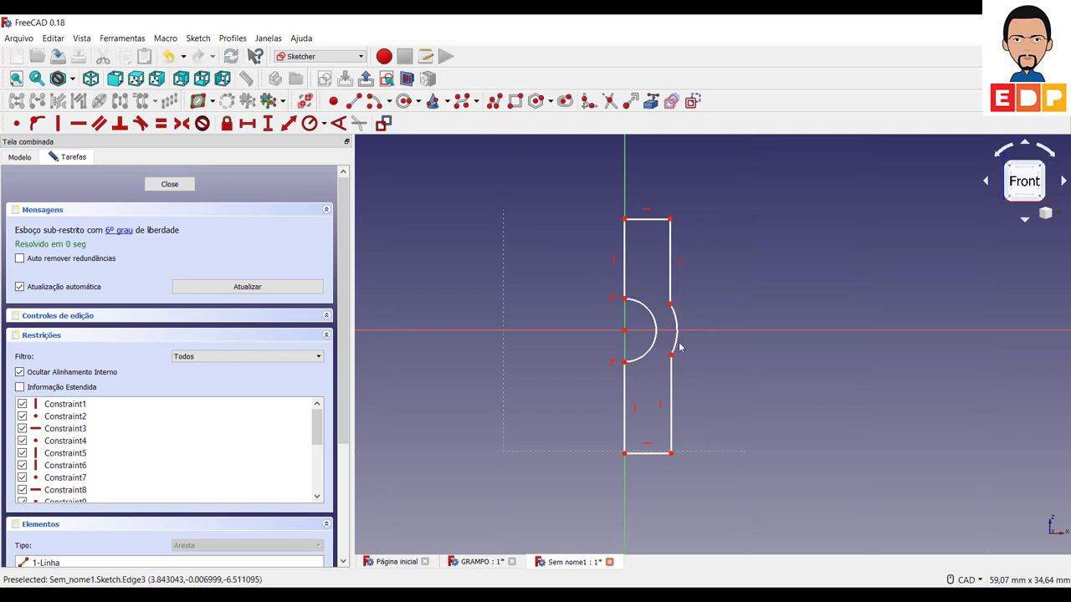
click(641, 221)
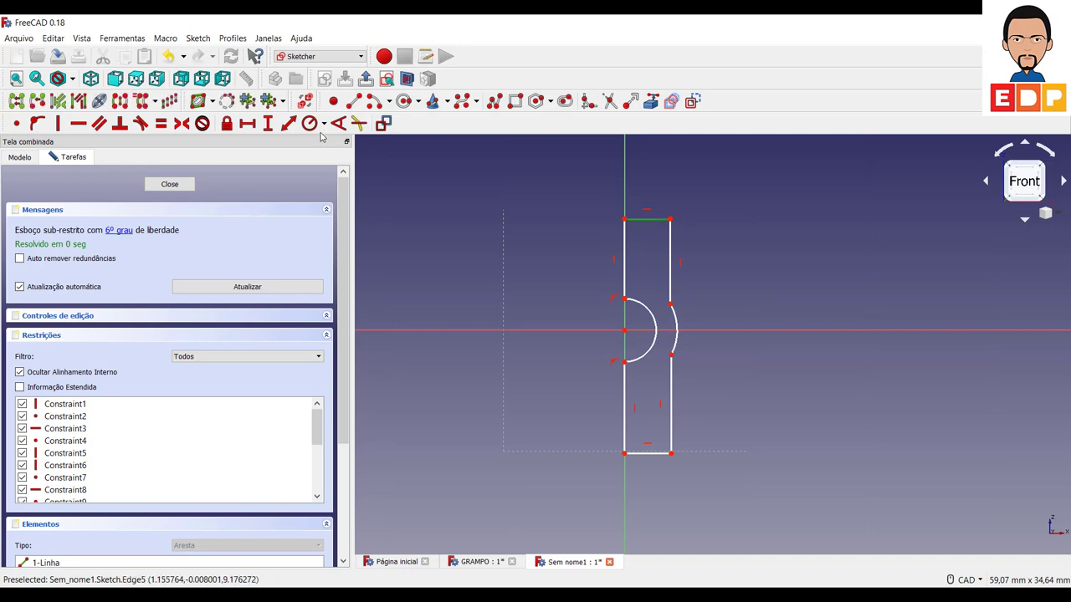
click(246, 123)
text(2)
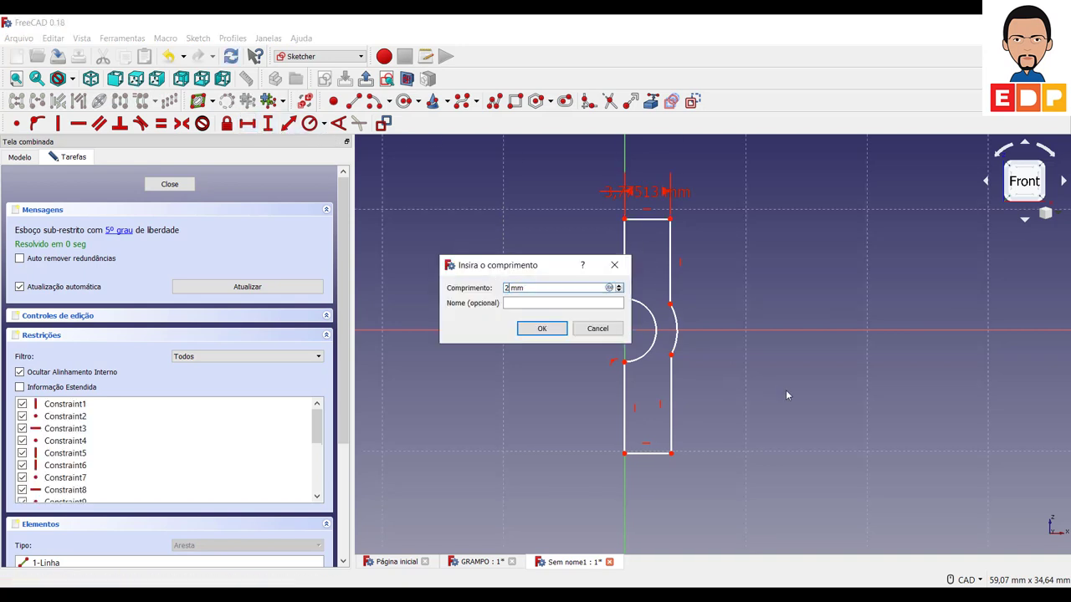
key(Return)
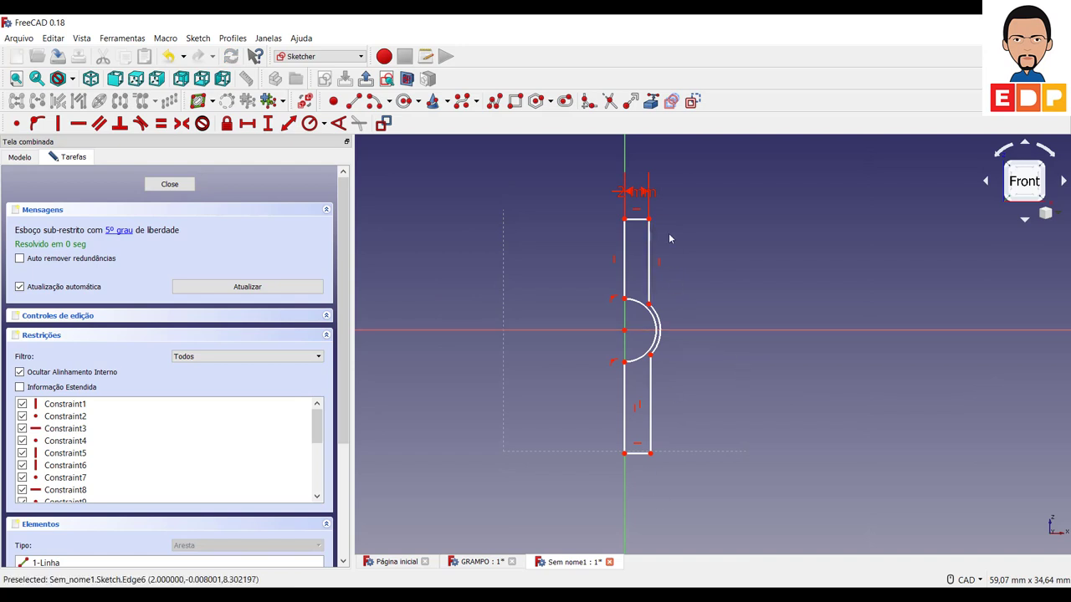
click(636, 221)
click(637, 453)
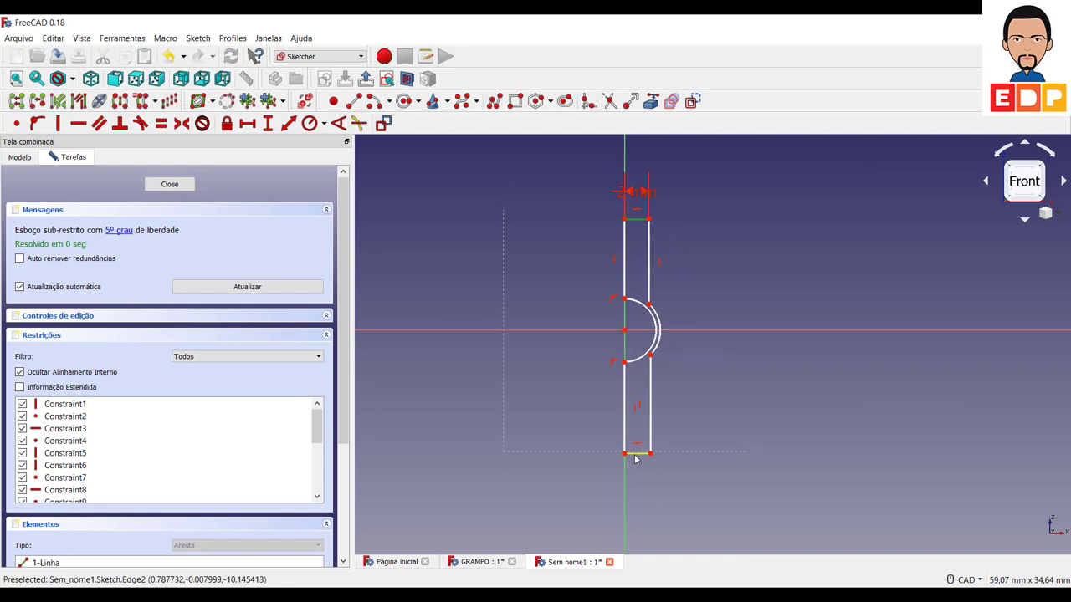
Step: Make the top and bottom edges equal and give the outer arc a 7 mm radius
click(161, 123)
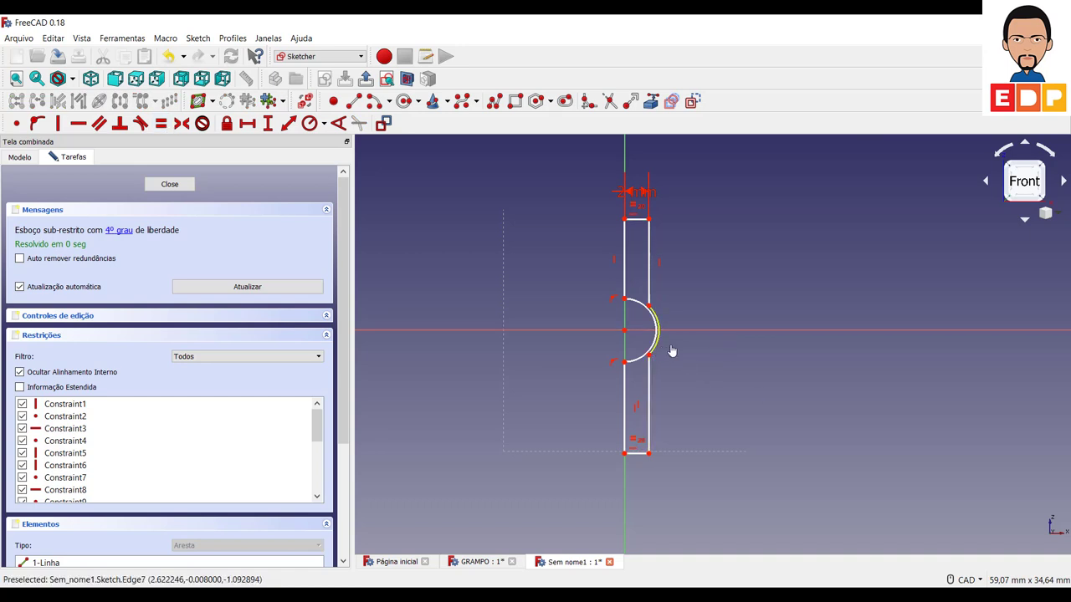
drag(672, 352, 676, 373)
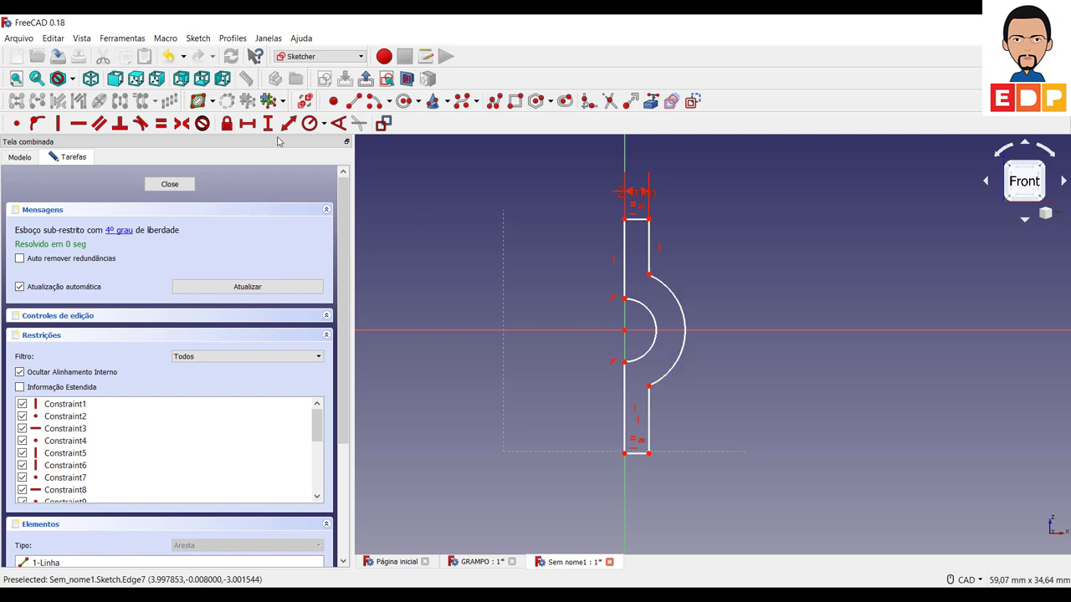
click(310, 124)
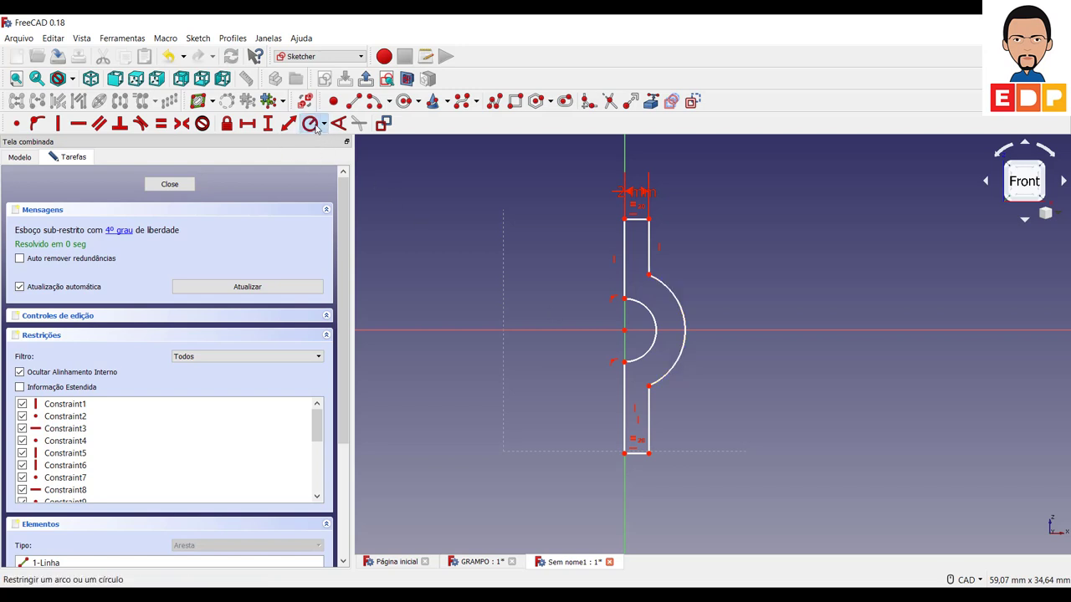
click(684, 318)
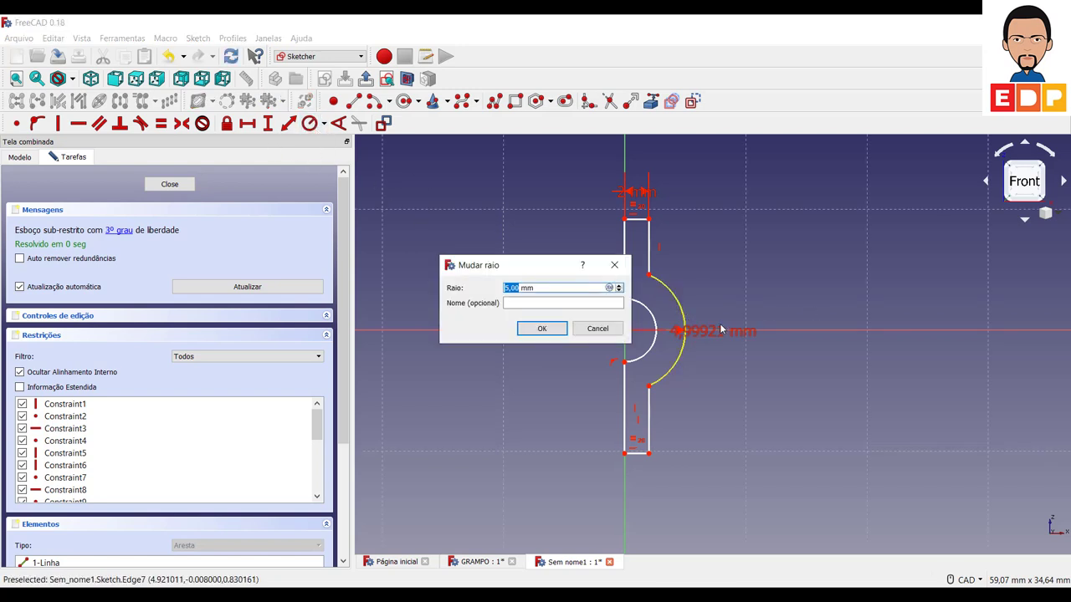
key(Return)
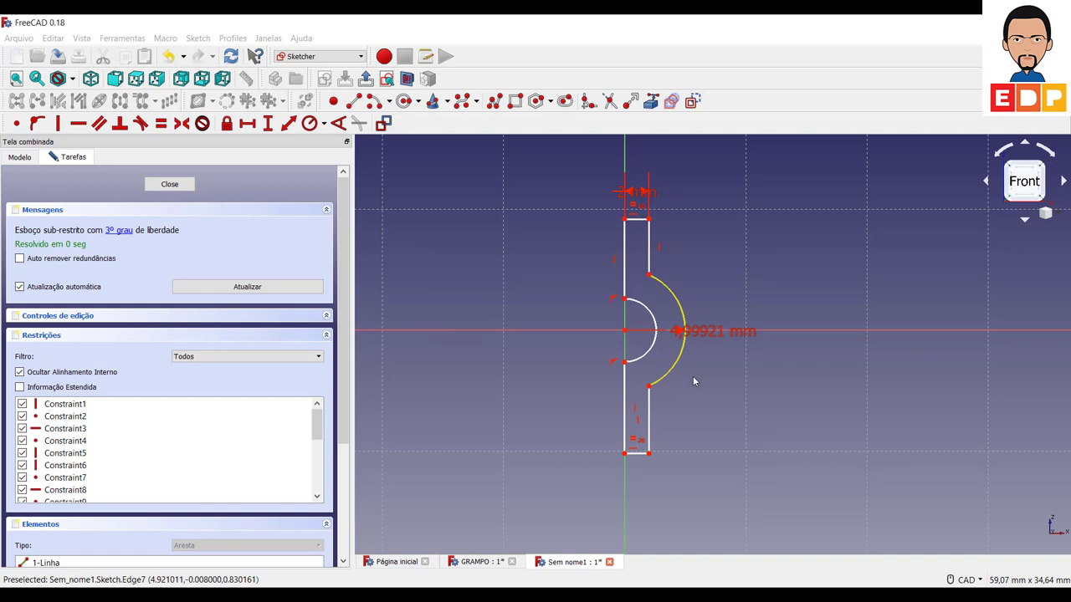
Step: Give the inner arc a 5 mm radius and make the vertical edges equal length
click(653, 354)
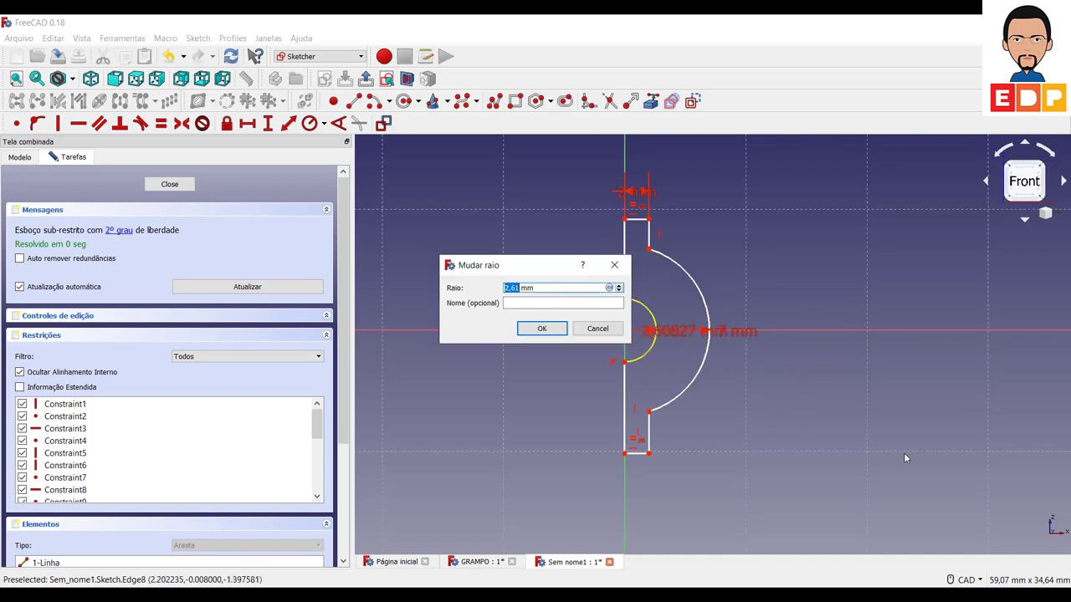
key(Return)
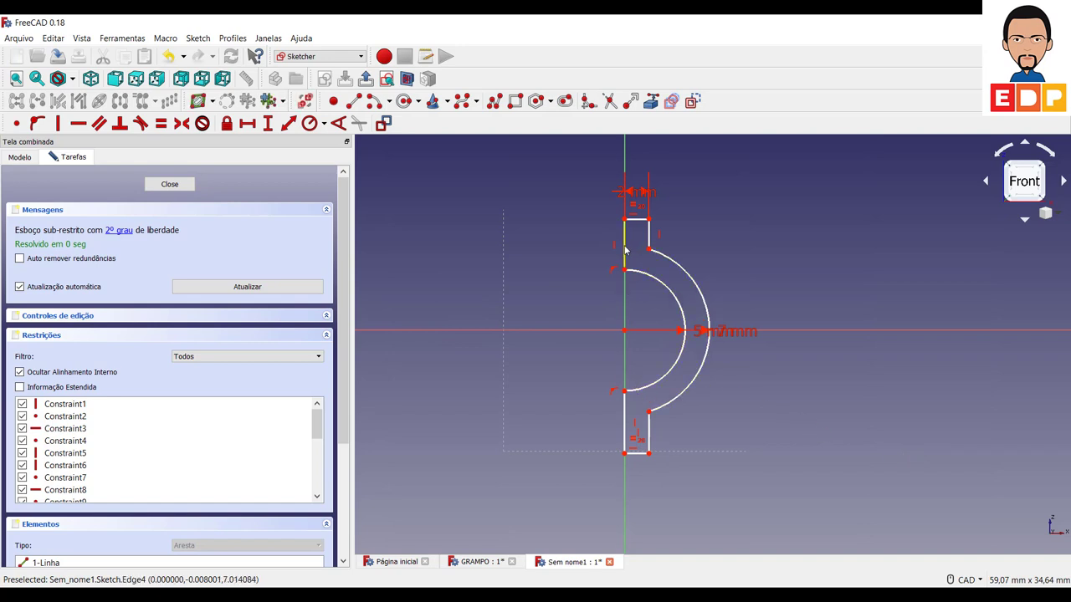
key(Escape)
click(630, 415)
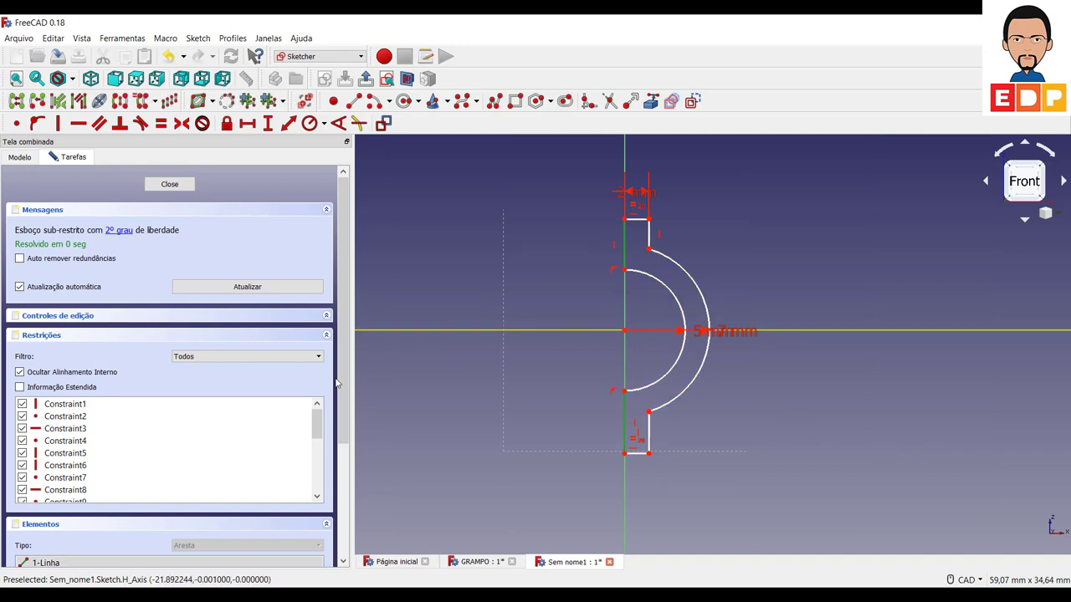
click(161, 124)
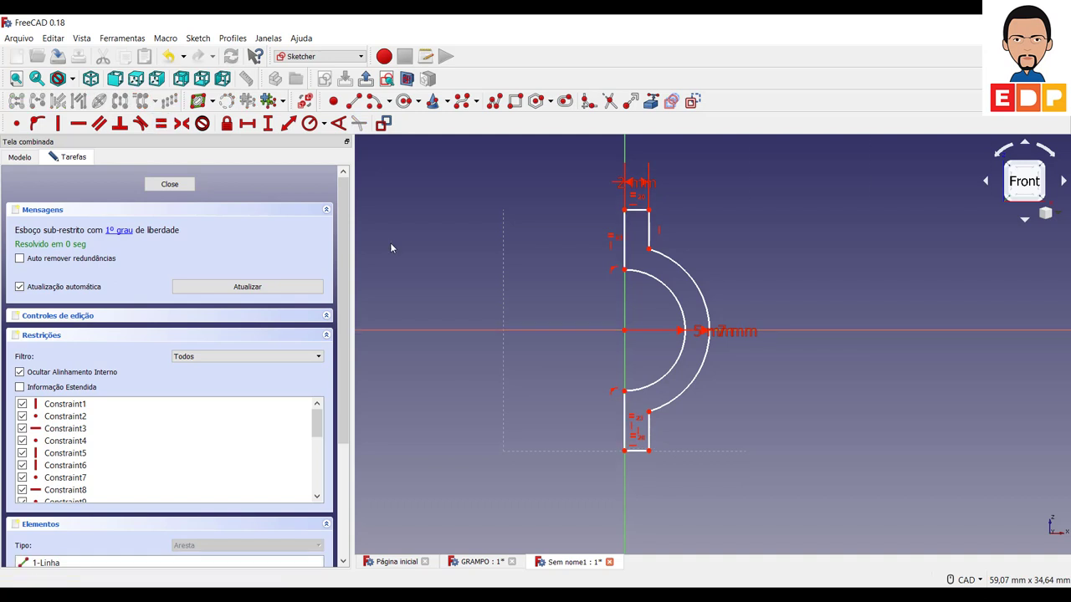
Step: Give the upper-left vertical edge a 5 mm vertical length, fully constraining the sketch
click(627, 251)
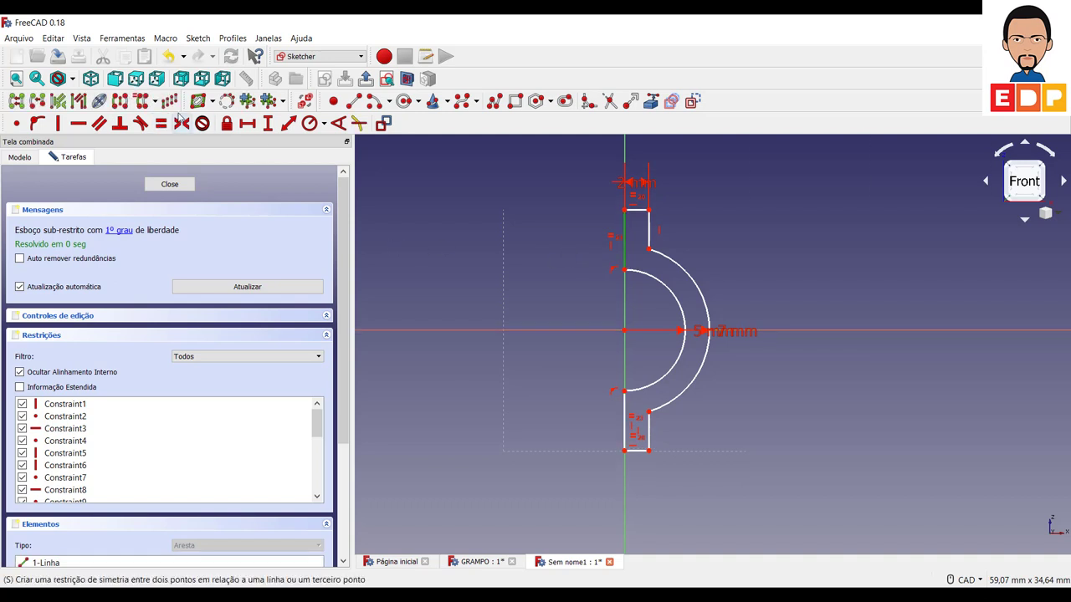
click(268, 124)
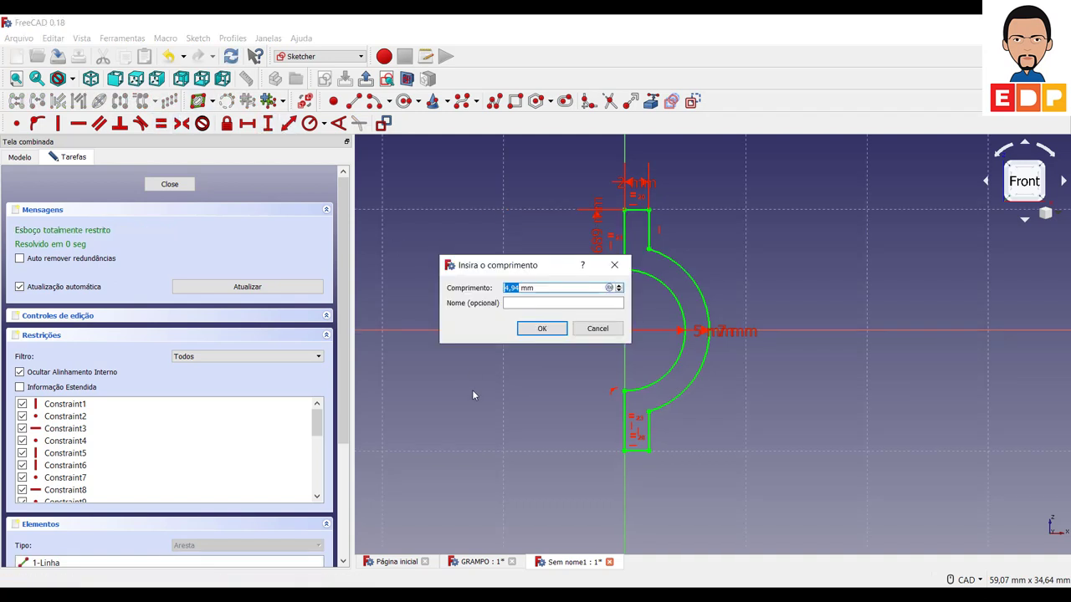
text(5)
key(Return)
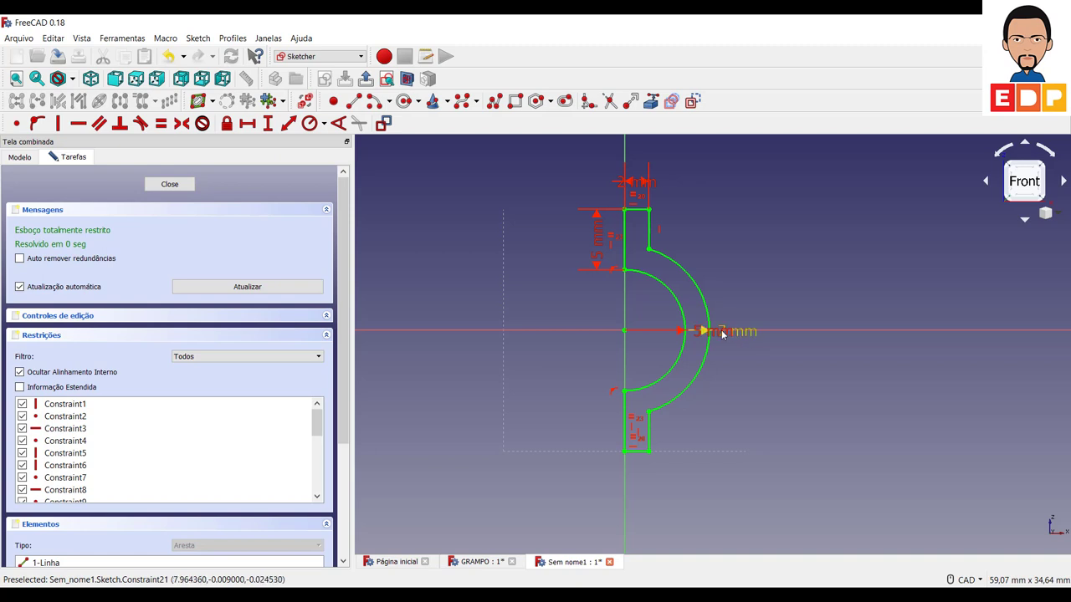
Step: Move the 7 mm, 5 mm and 2 mm dimension labels clear of the profile
drag(719, 332, 753, 270)
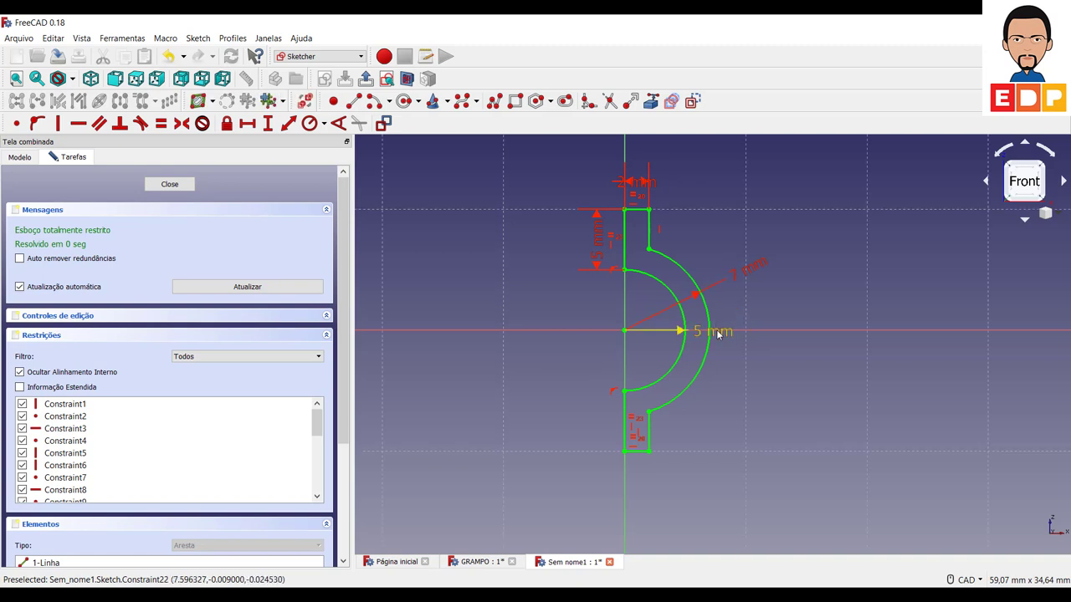
drag(716, 326, 725, 410)
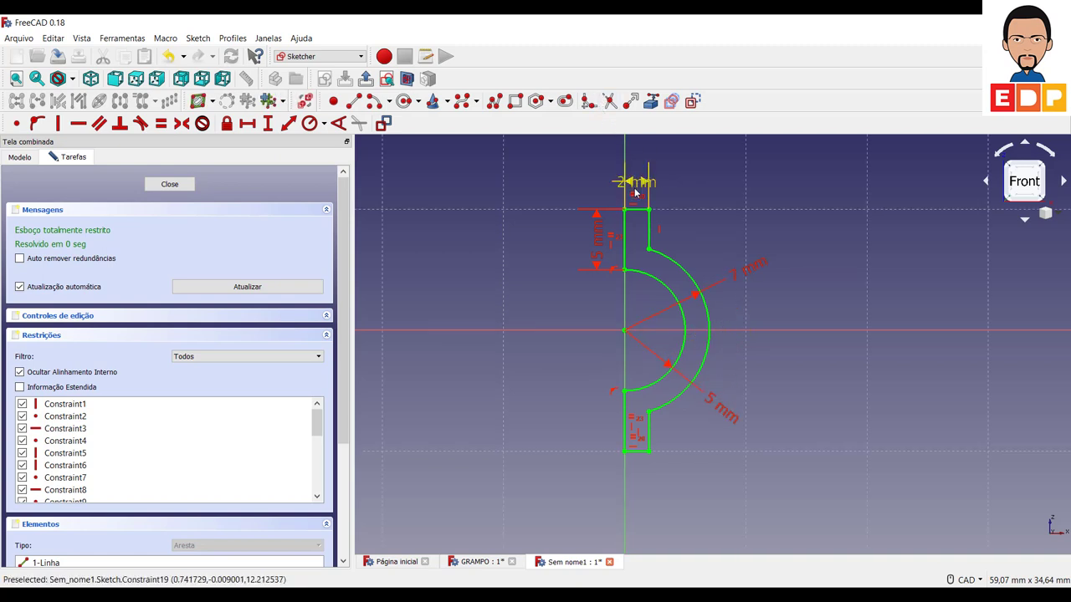
drag(636, 188, 694, 188)
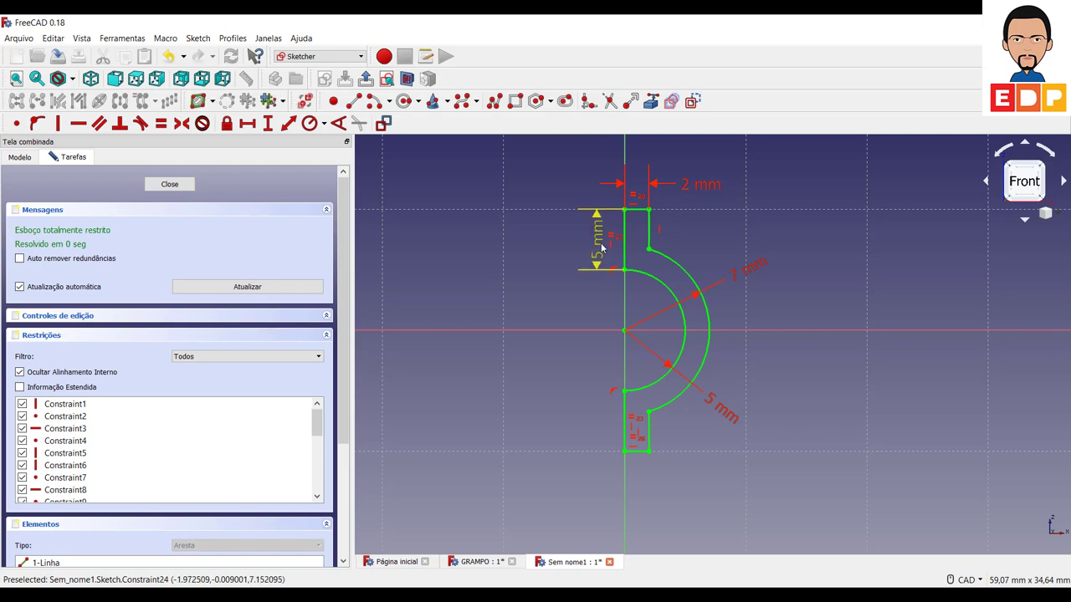
drag(595, 251, 564, 307)
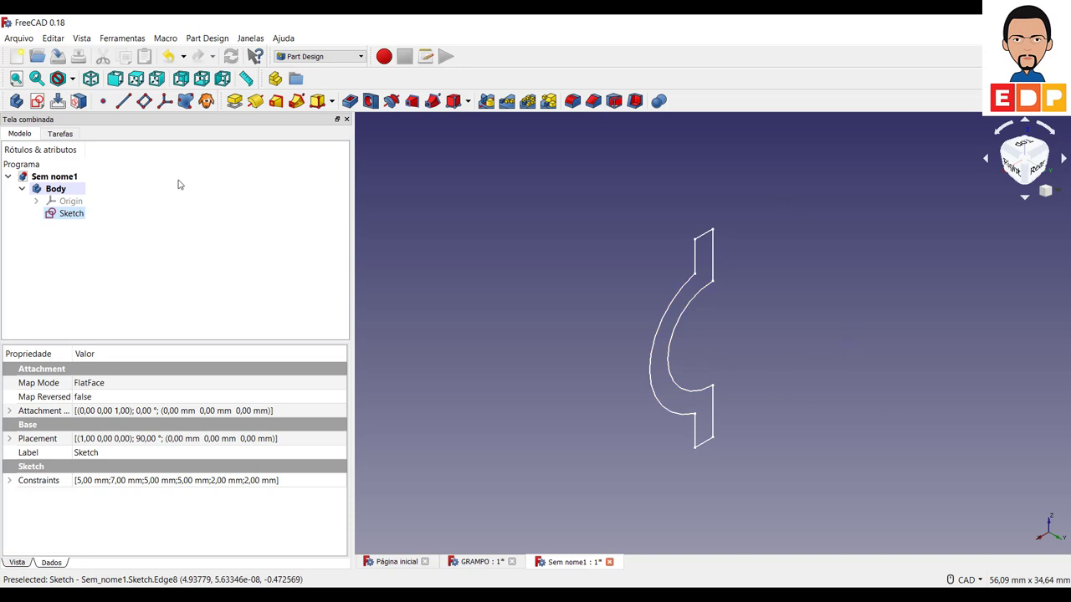
Step: Deselect the profile sketch and open a new sketch on XY_Plane, recentring the origin
click(163, 264)
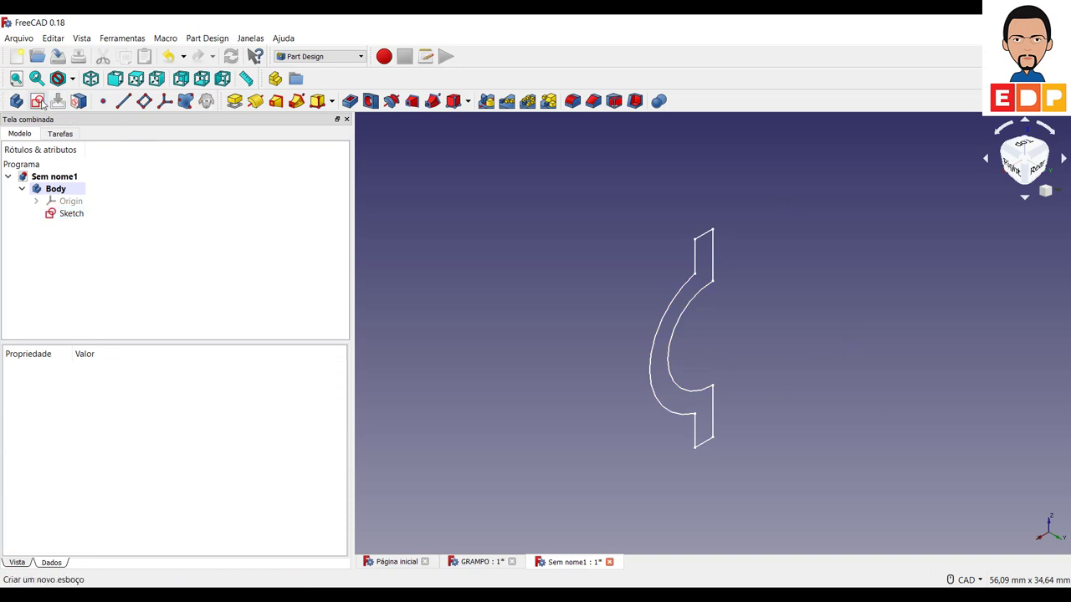
click(36, 100)
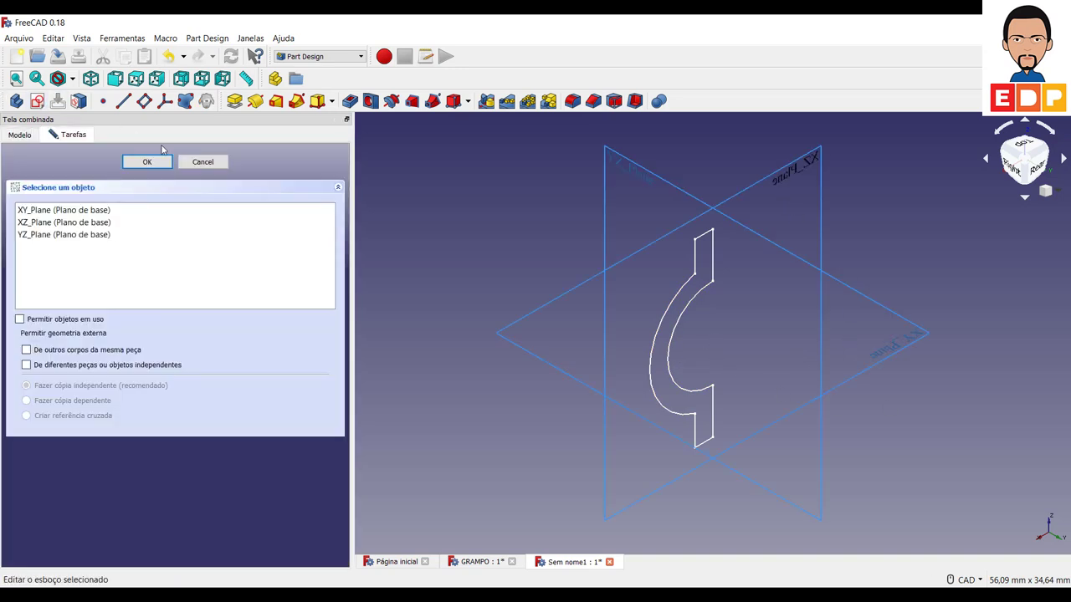
click(887, 361)
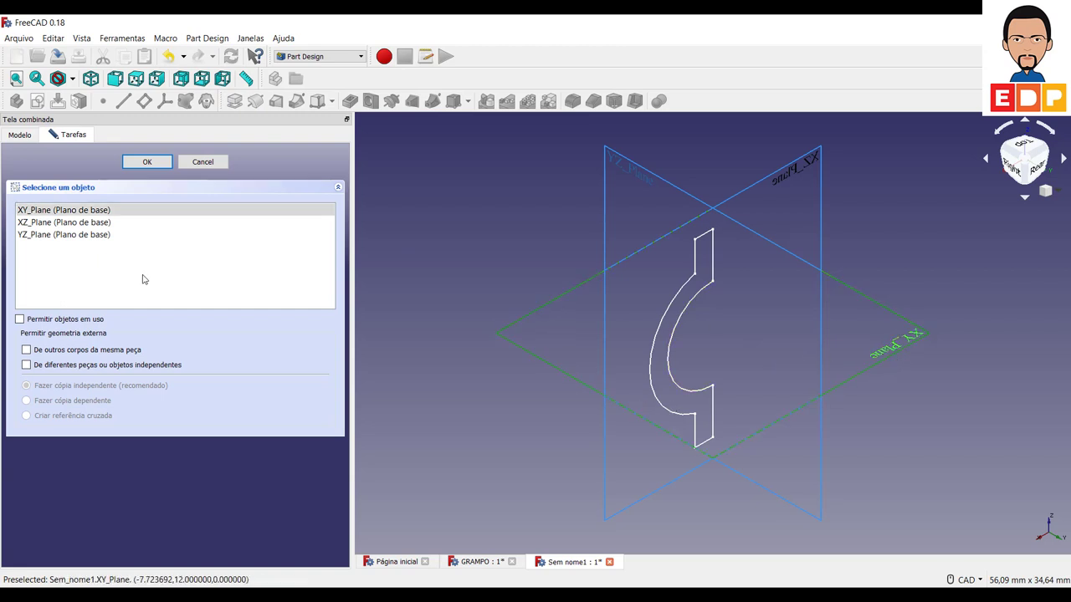
click(147, 161)
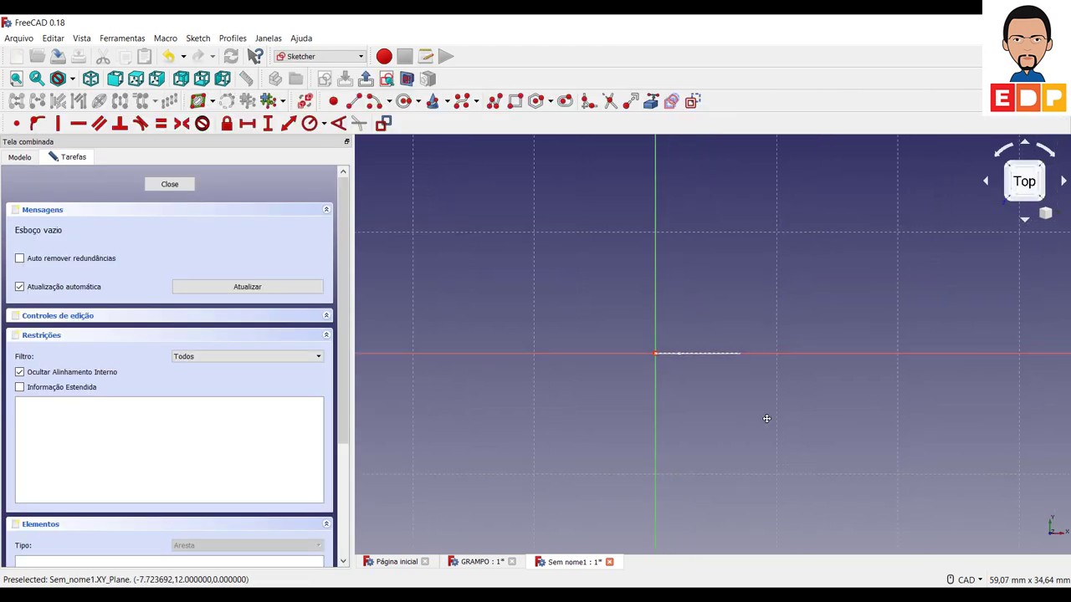
scroll(764, 396, up, 3)
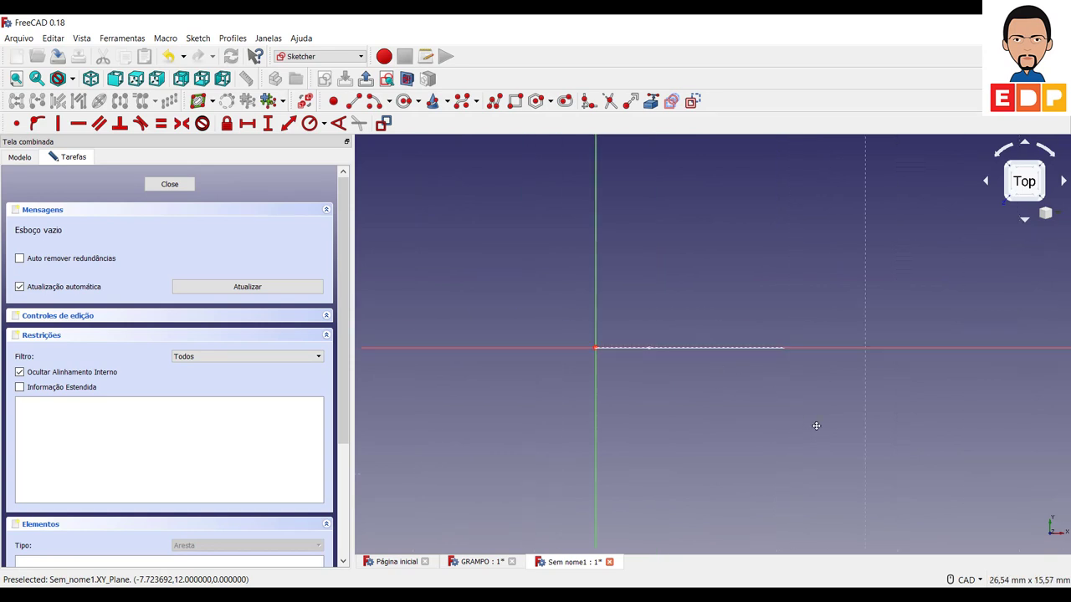
scroll(483, 204, down, 2)
scroll(483, 203, down, 4)
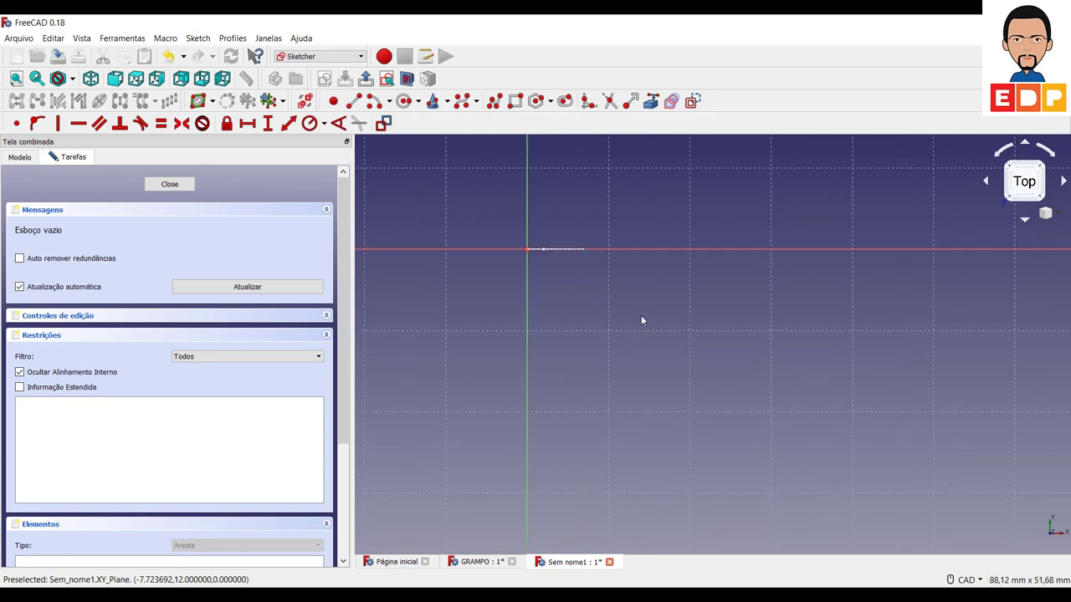
middle_drag(641, 318, 758, 447)
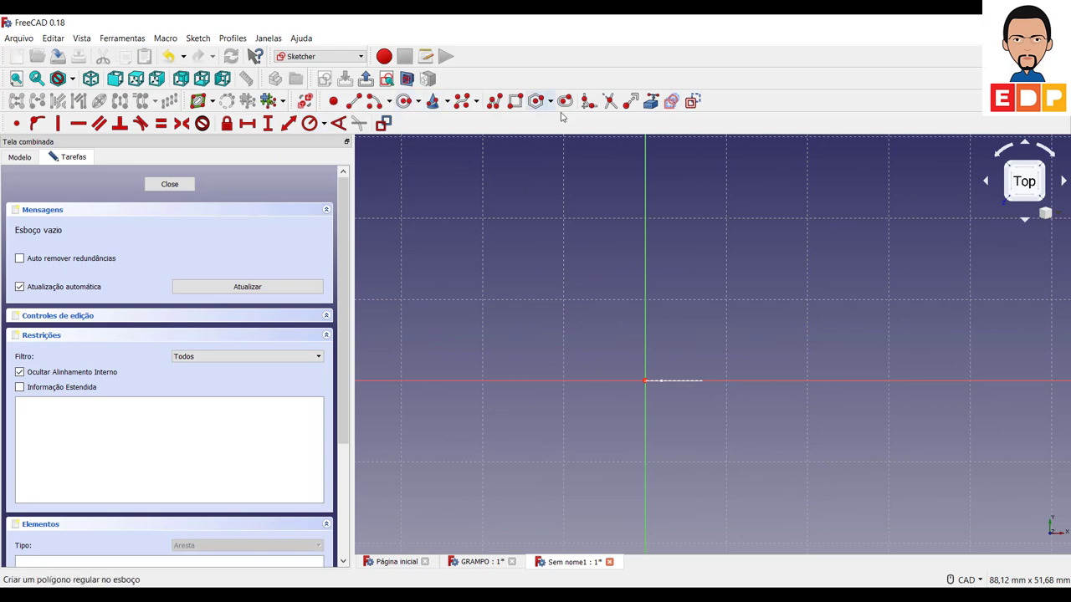
Step: Draw two parallel vertical lines just left of the origin and select the right line's bottom endpoint
click(596, 108)
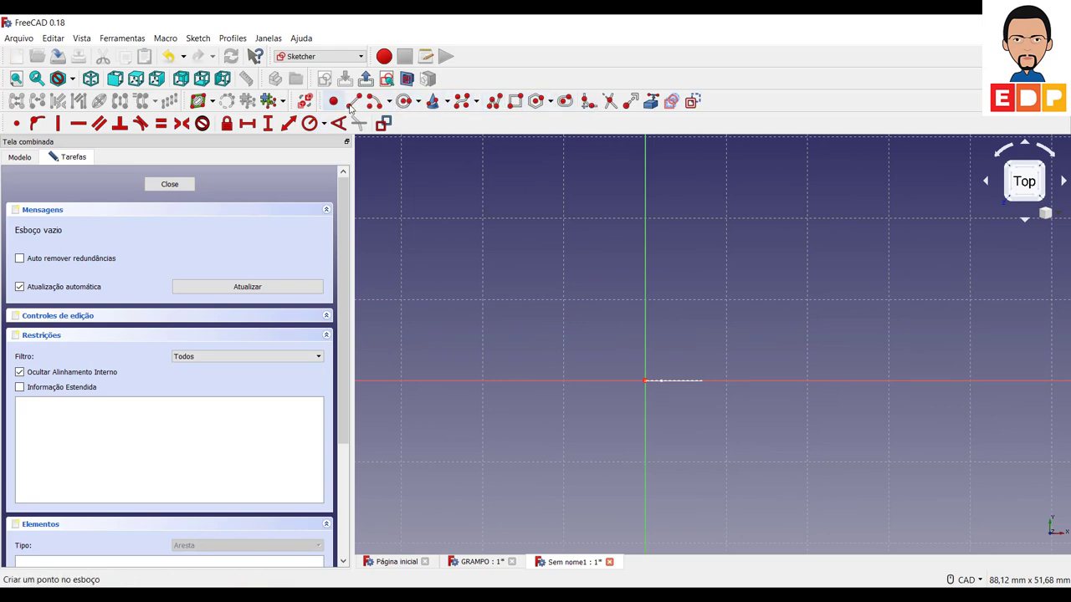
click(624, 360)
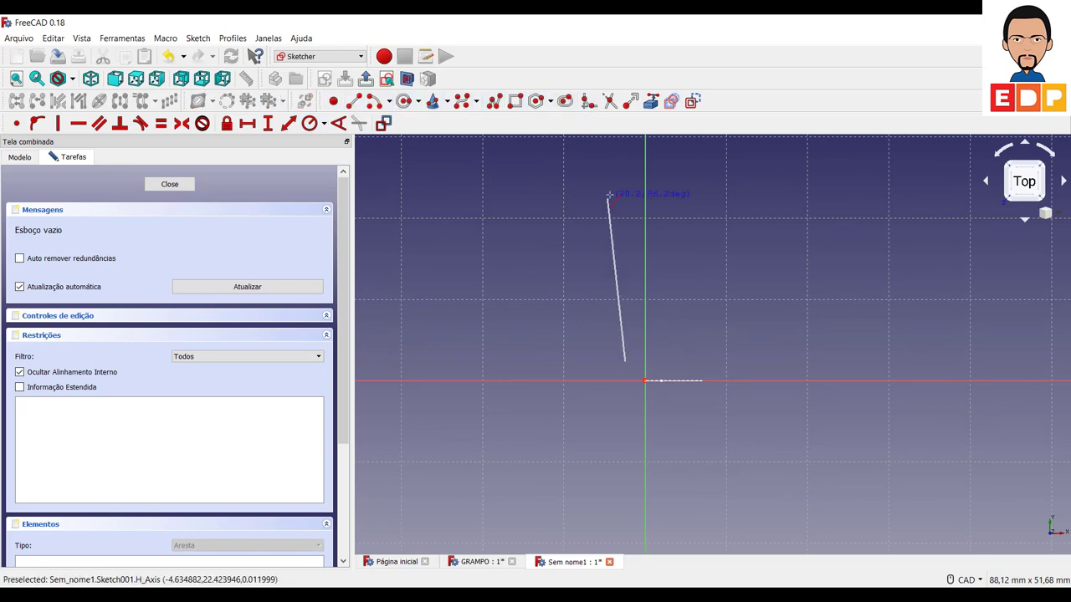
click(625, 191)
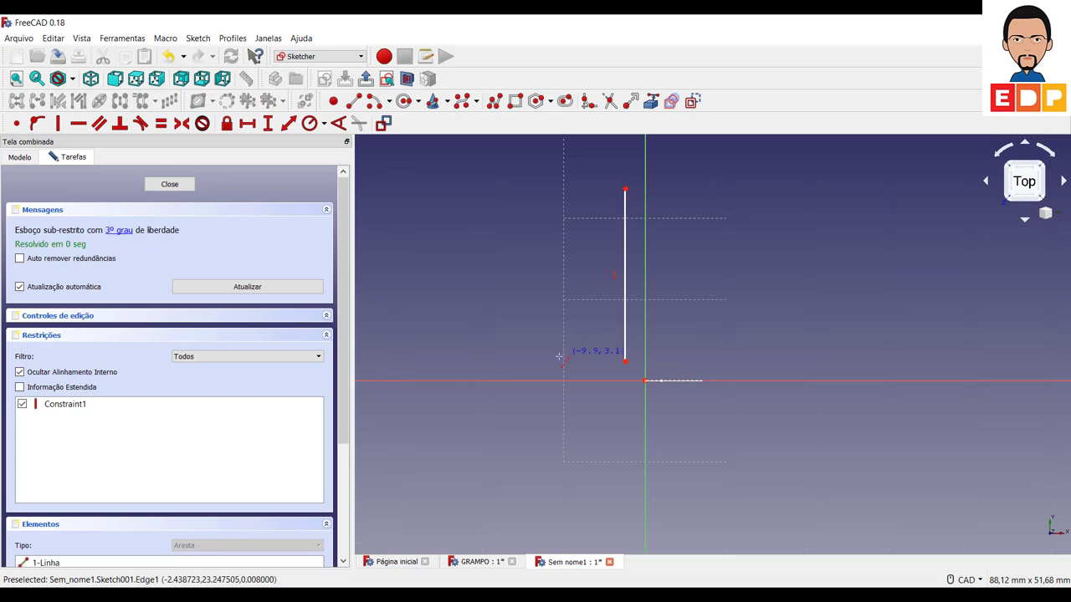
click(561, 358)
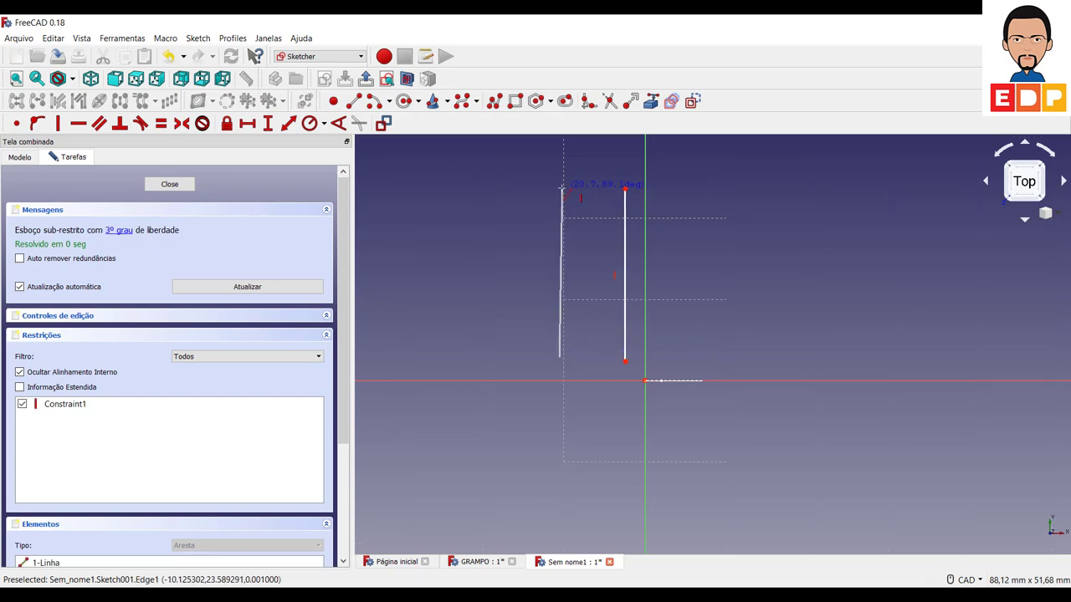
click(559, 189)
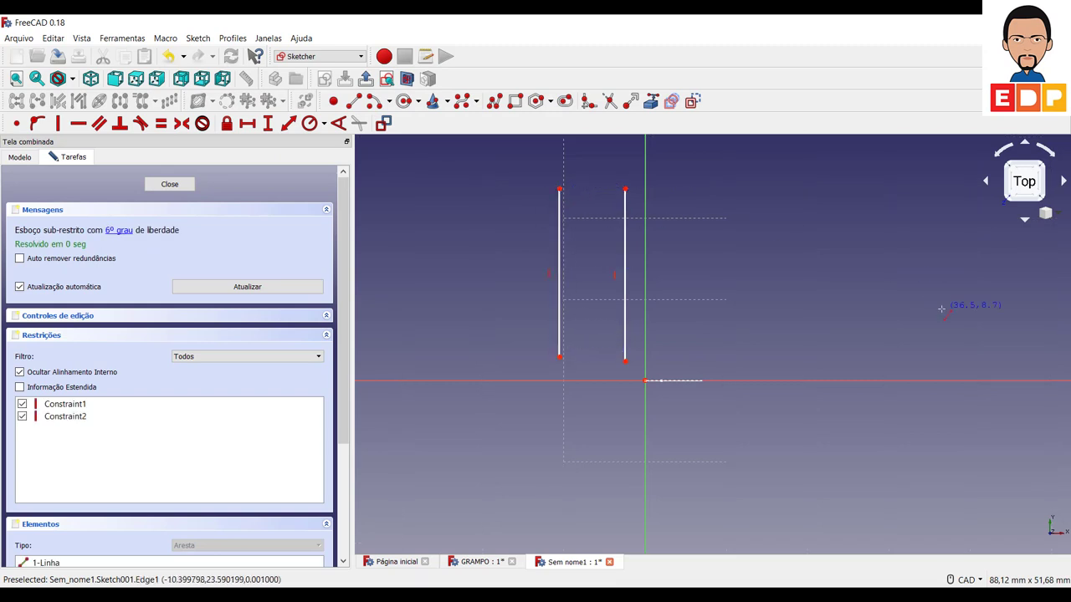
key(Escape)
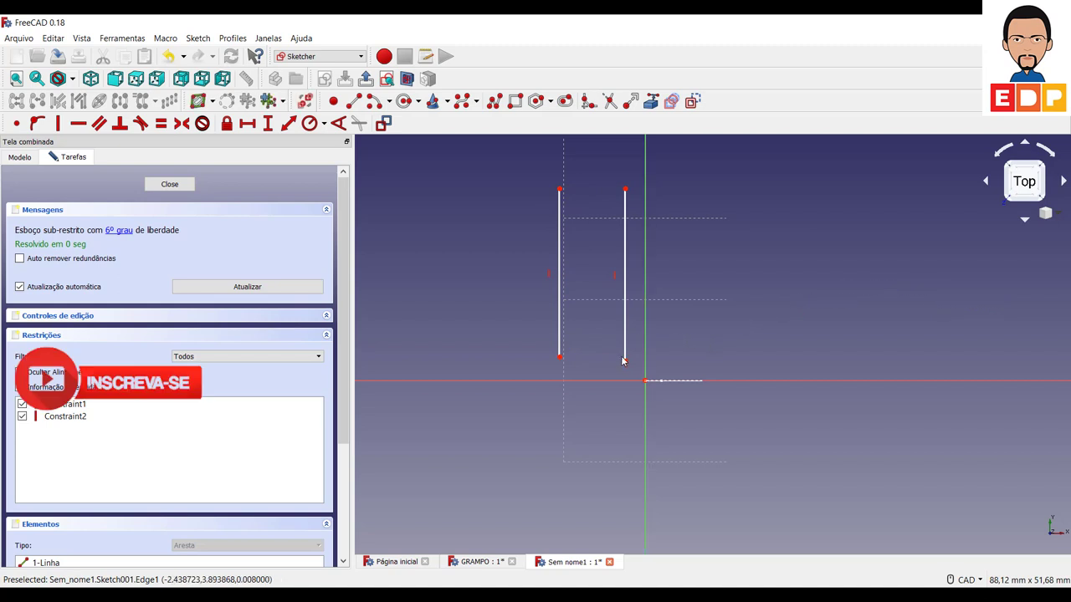
click(625, 361)
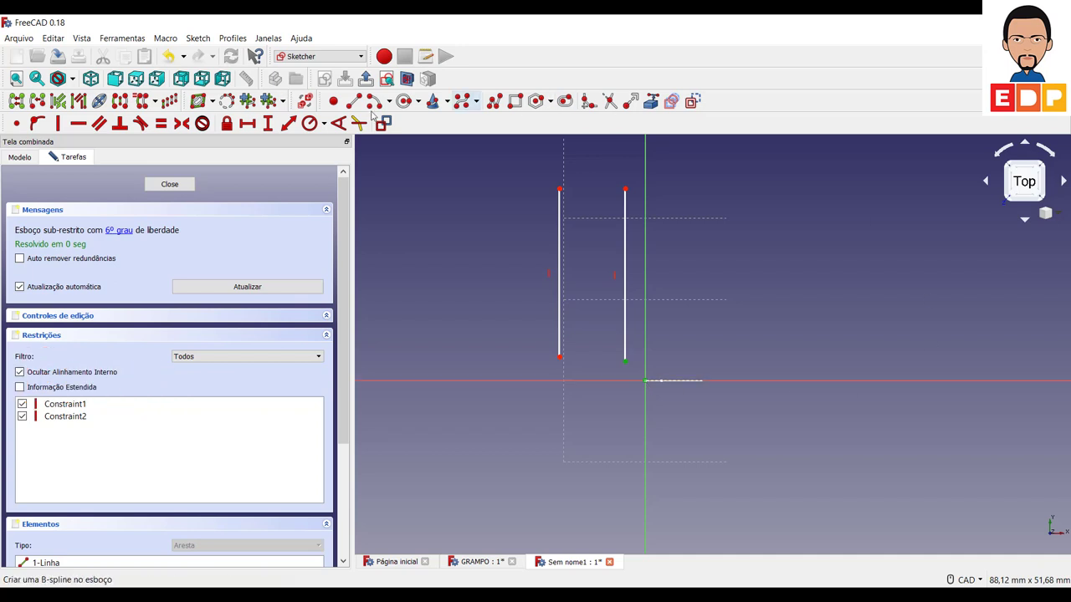
Step: Make the right line's bottom endpoint coincident with the origin and set both lines equal
click(17, 124)
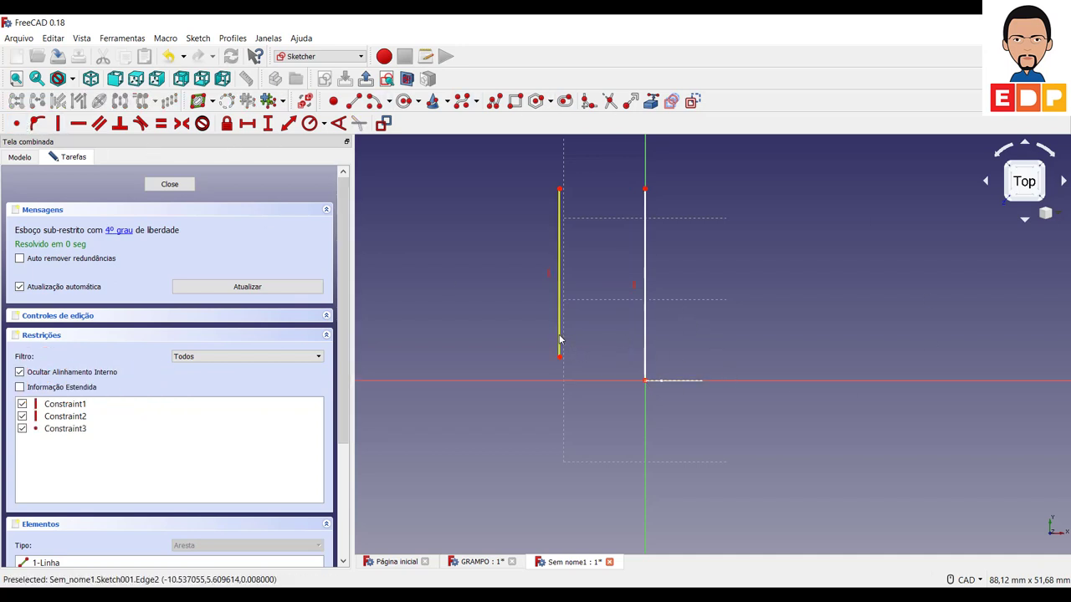
drag(566, 341, 595, 343)
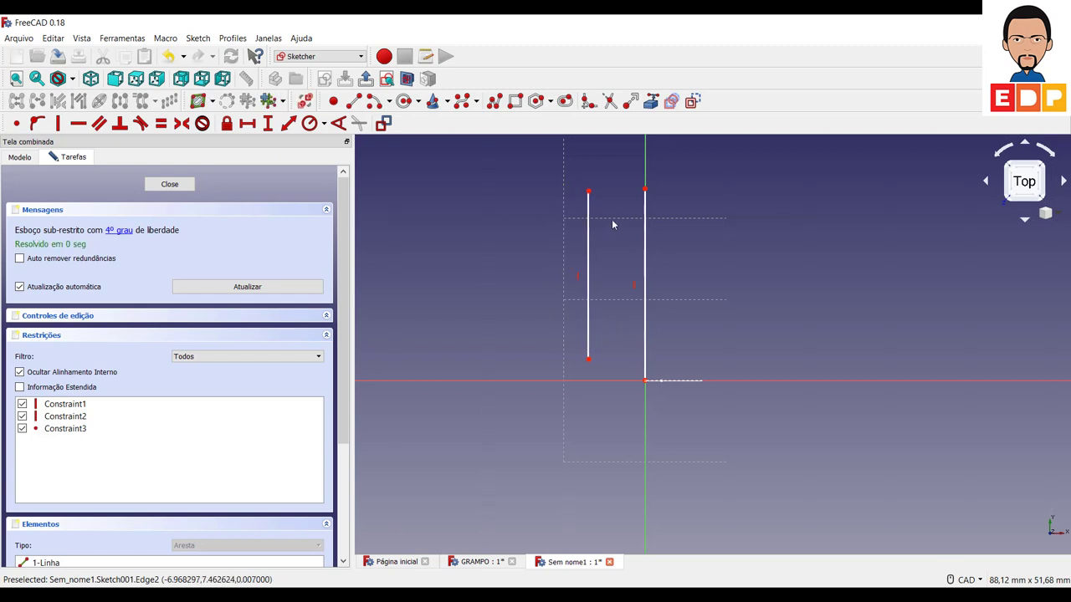
click(645, 256)
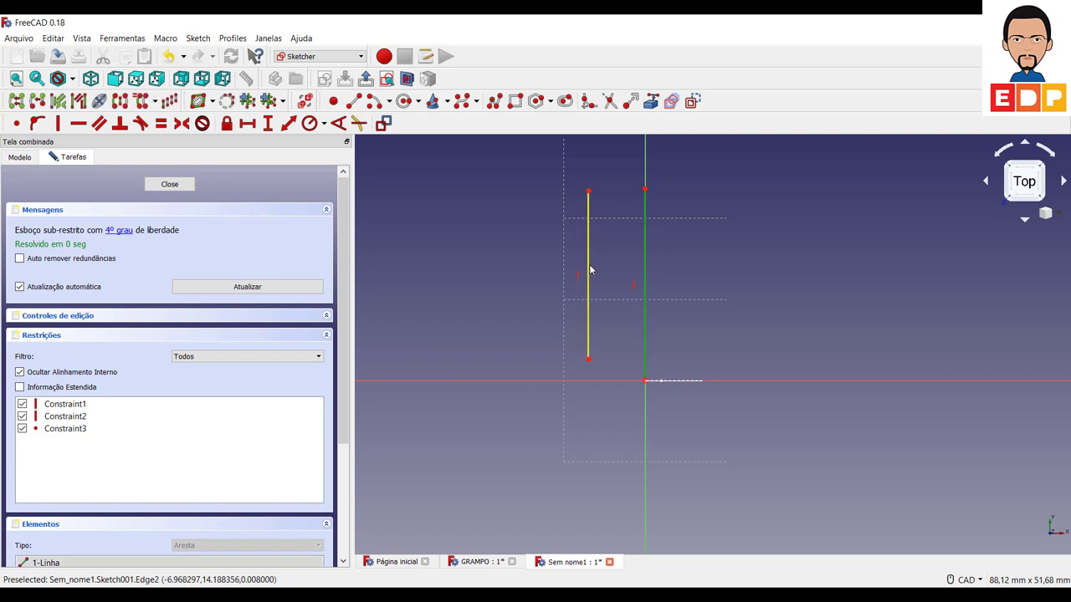
click(590, 268)
click(162, 123)
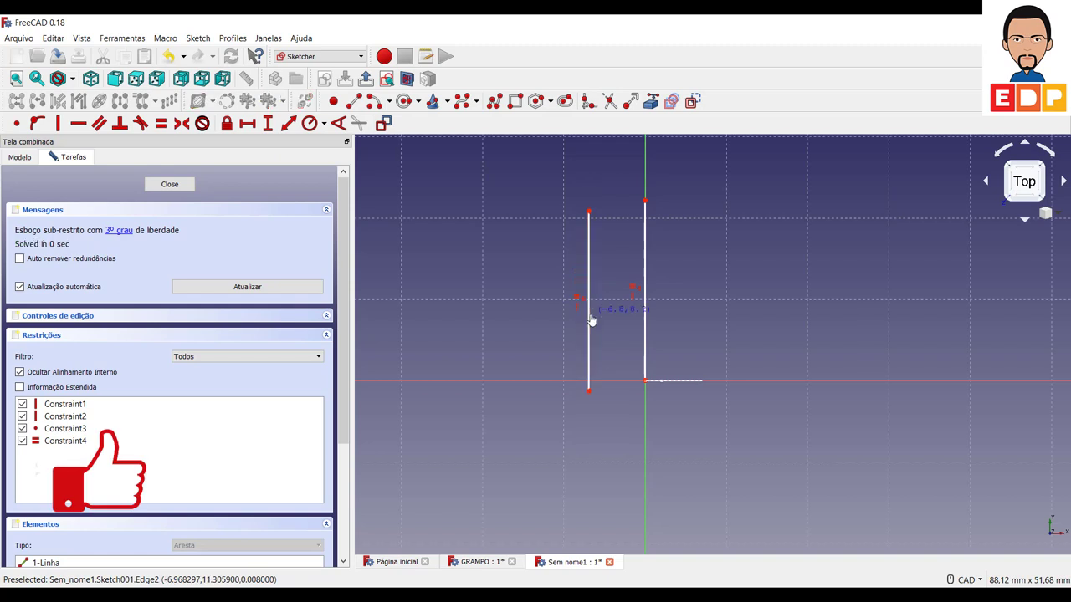
drag(591, 292, 592, 307)
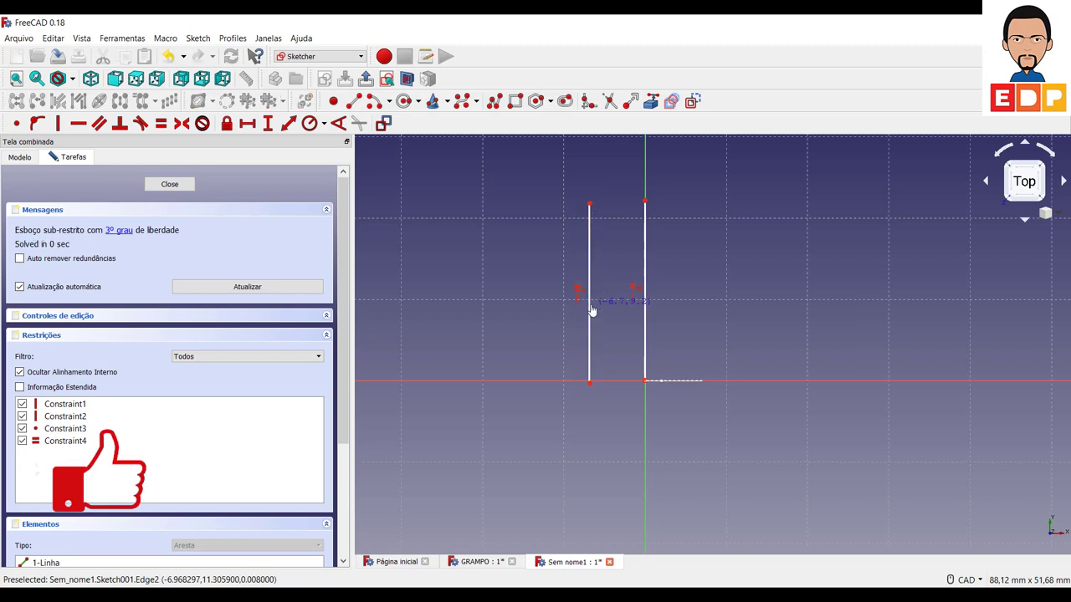
click(654, 324)
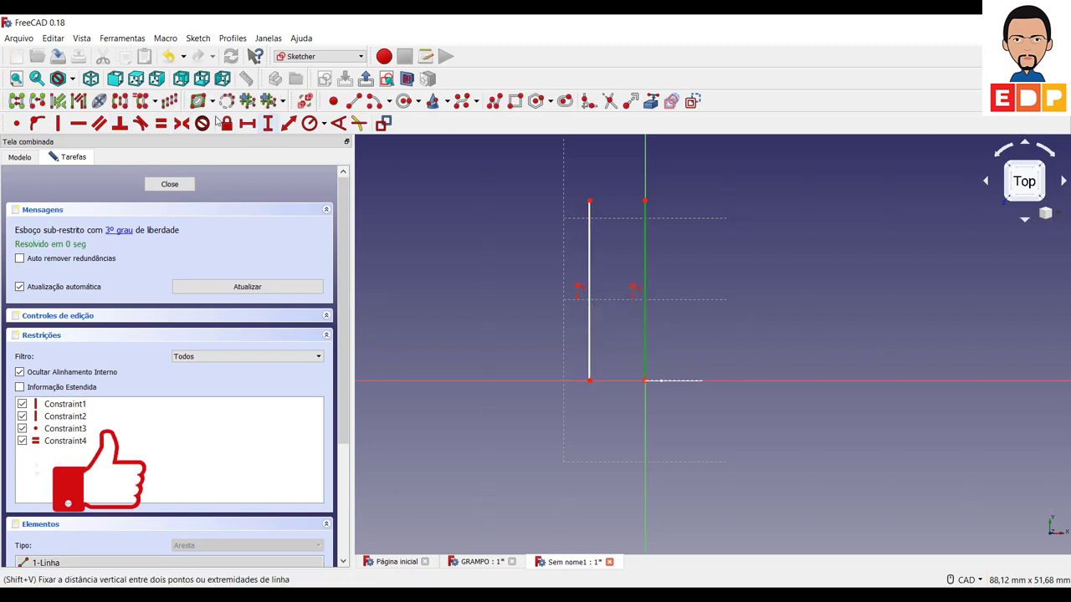
Step: Constrain the right vertical line to a length of 100 mm
click(269, 124)
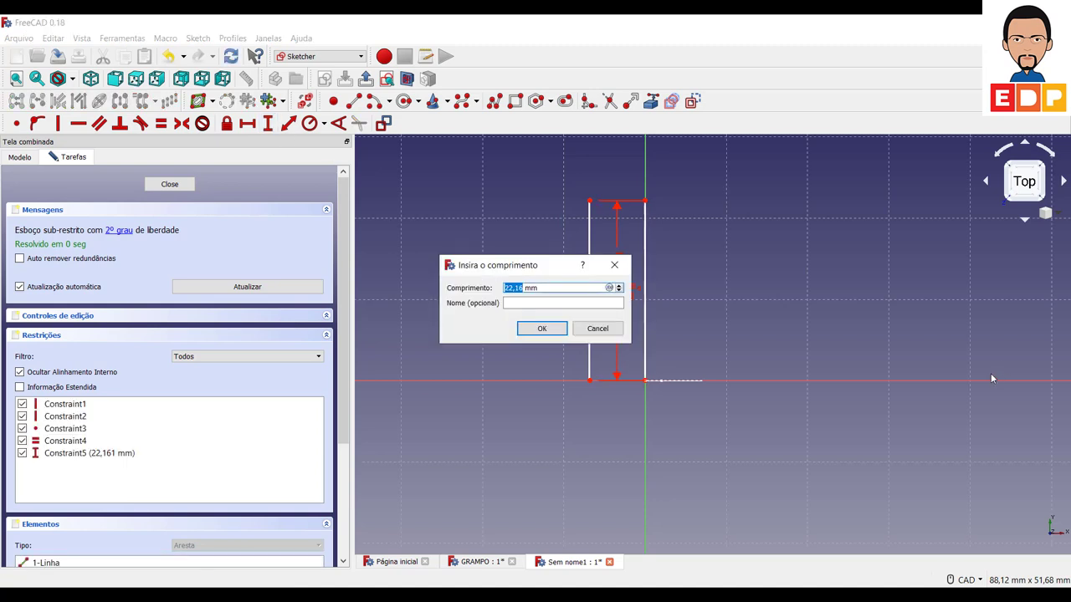
text(1)
key(Return)
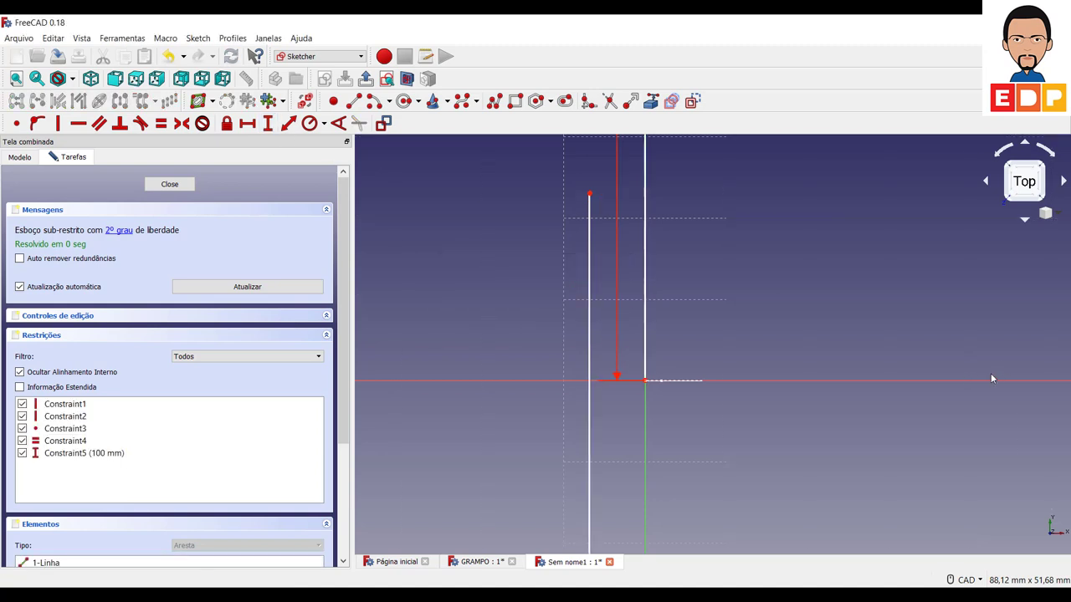
scroll(572, 322, up, 2)
scroll(571, 322, up, 4)
scroll(636, 349, down, 5)
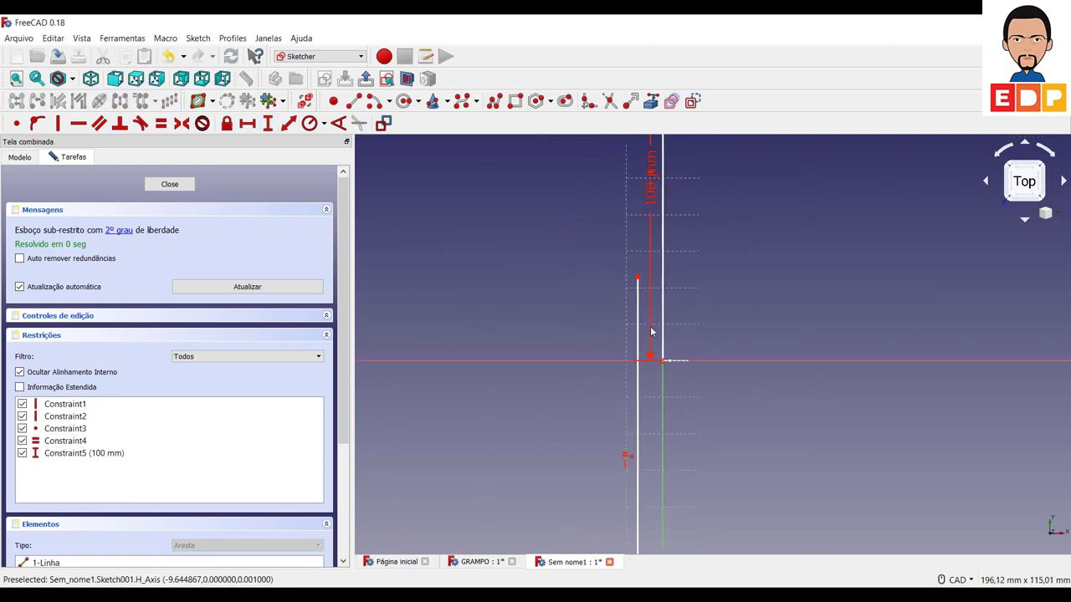
scroll(629, 372, down, 3)
Step: Drag the left line up beside the right line and move the 100 mm dimension clear
drag(641, 400, 612, 224)
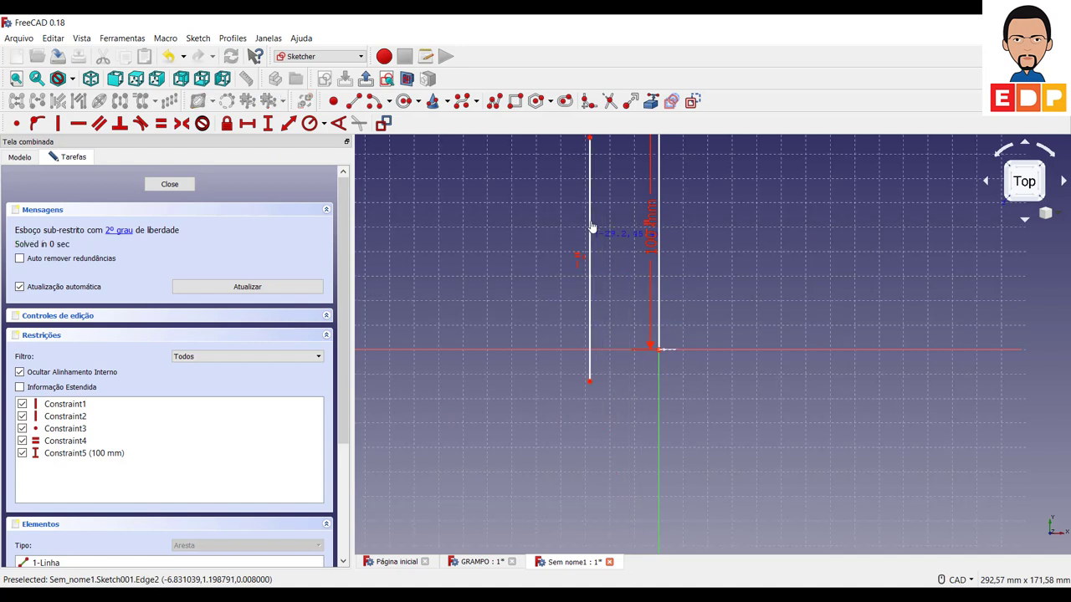
middle_drag(835, 343, 806, 512)
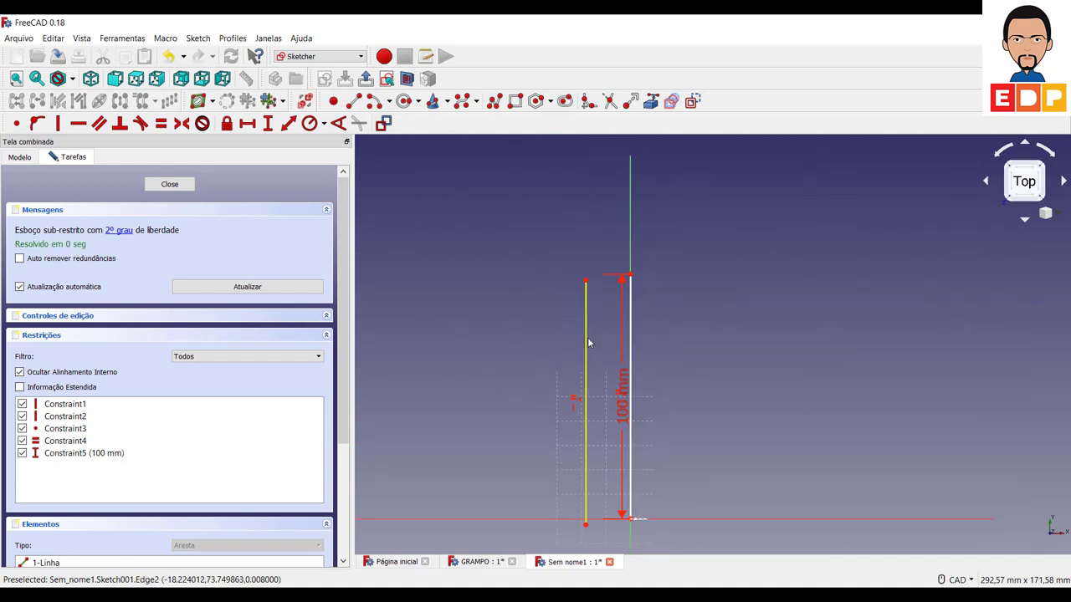
drag(586, 339, 585, 343)
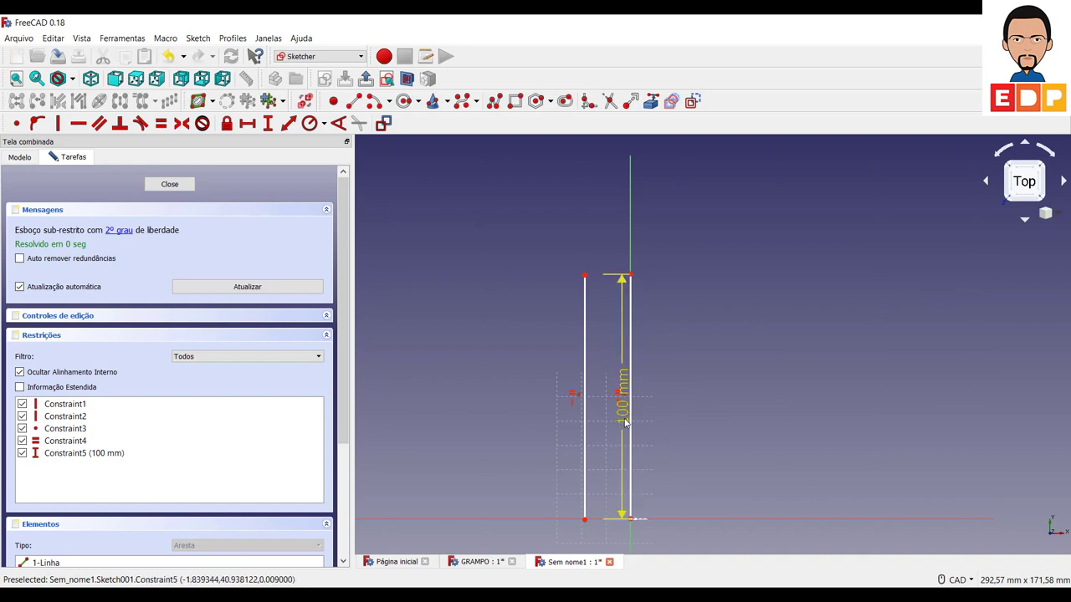
drag(623, 409, 707, 422)
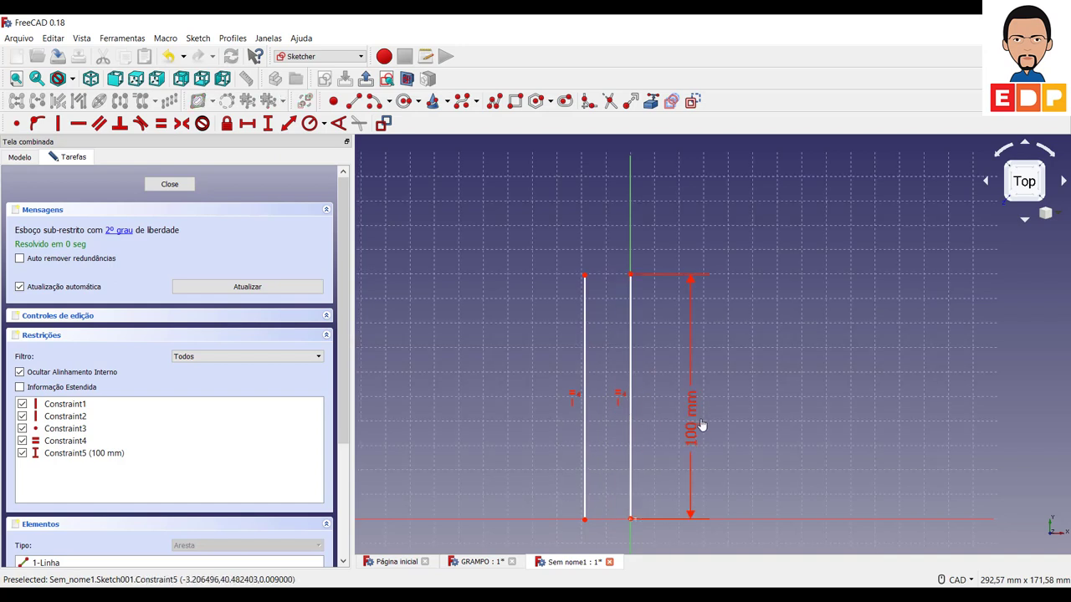
Step: Draw a 3-point arc bulging upward between the two line tops, then select it
click(390, 102)
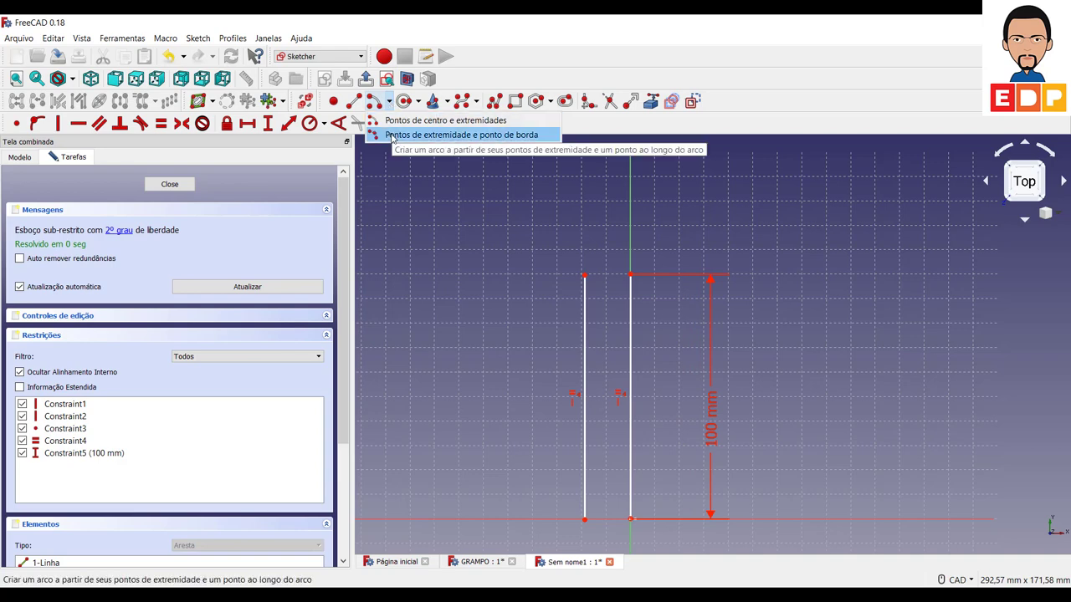
click(418, 135)
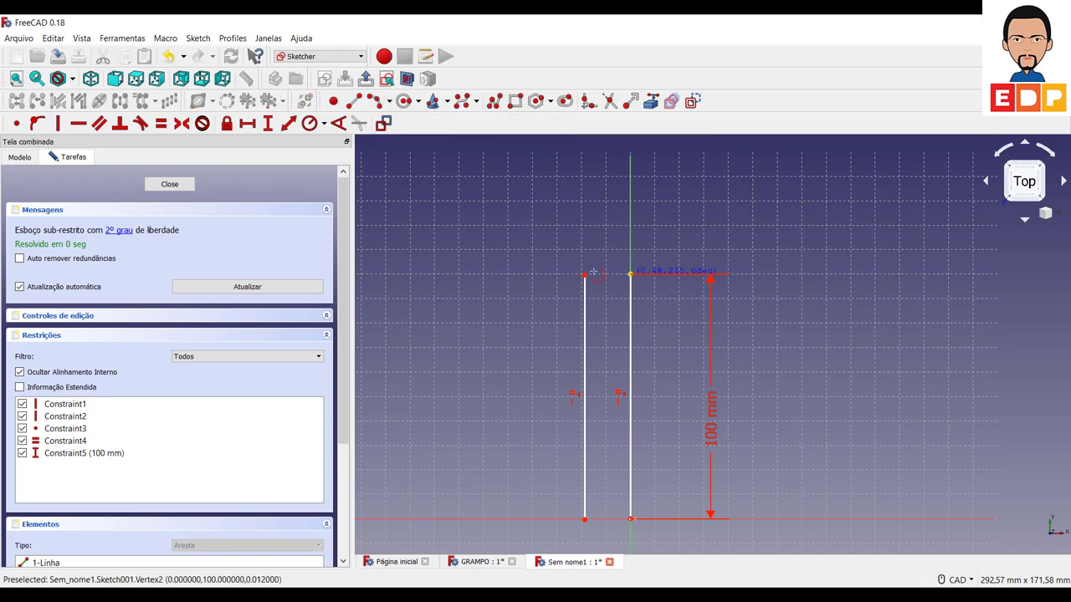
click(630, 274)
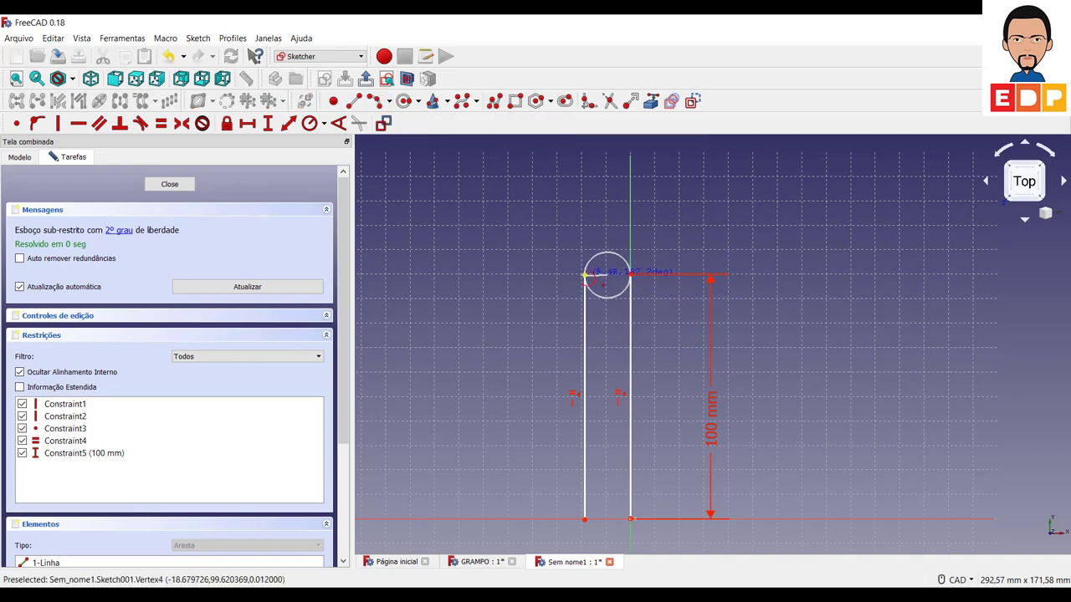
click(584, 273)
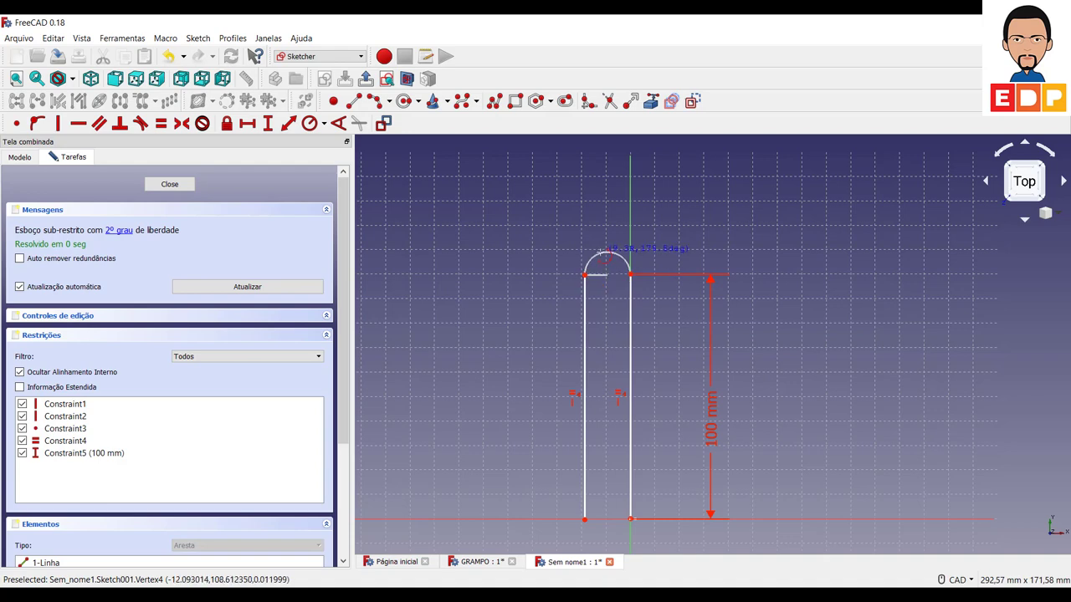
click(603, 256)
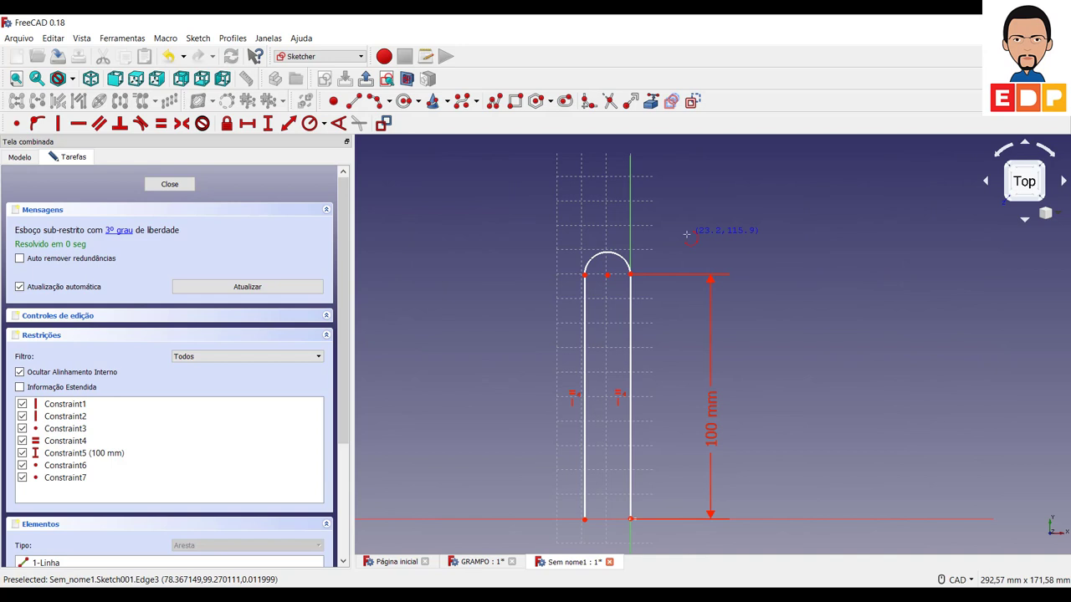
key(Escape)
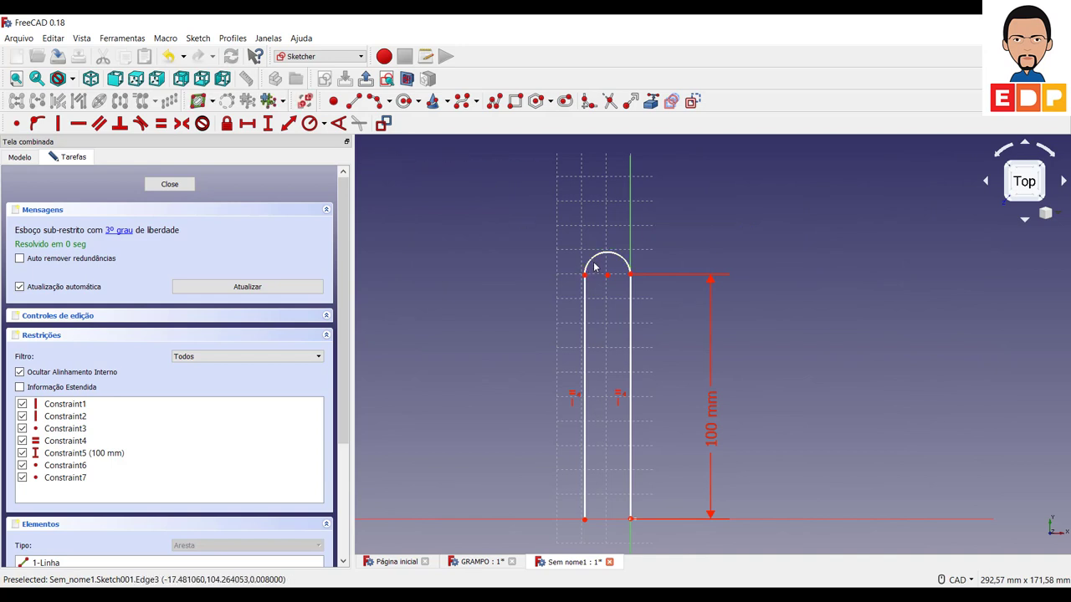
click(591, 264)
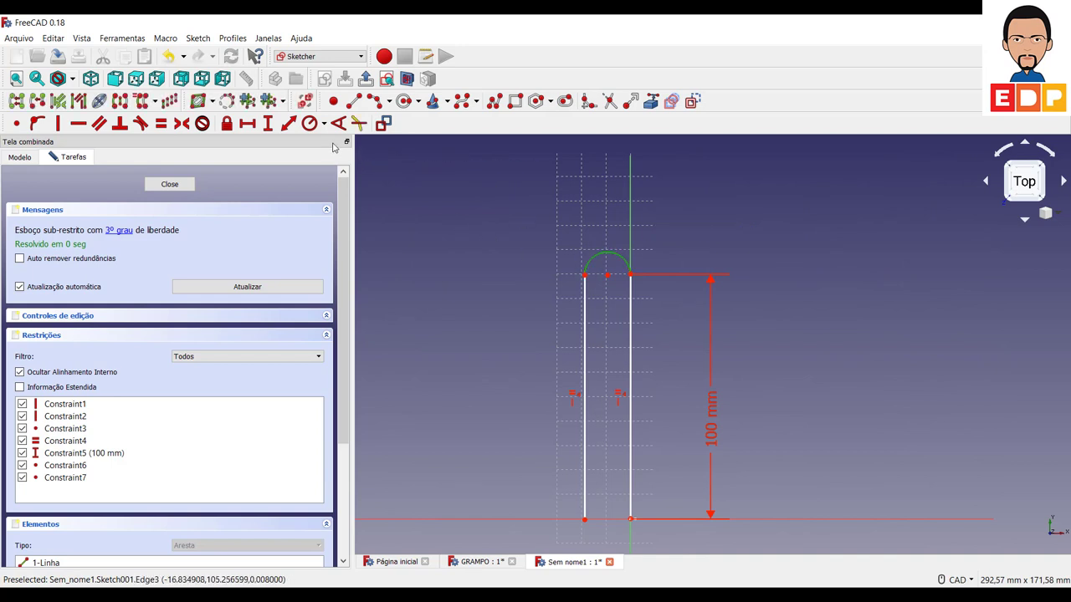
Step: Give the arc a 10 mm radius and pull the left line to meet it
click(308, 123)
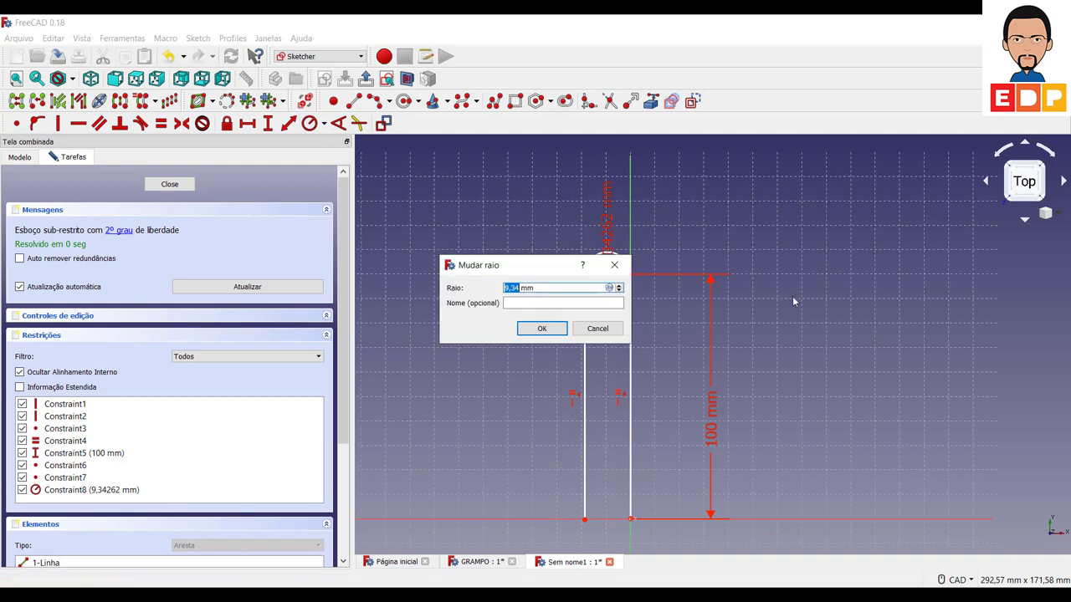
text(10)
key(Return)
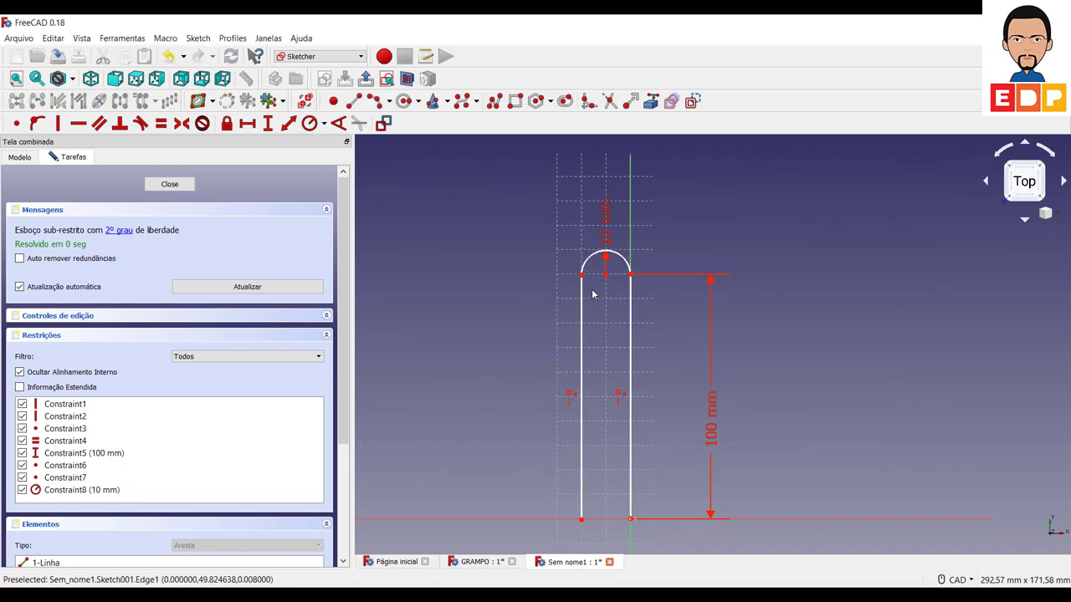
mouse_move(583, 309)
mouse_down()
mouse_move(535, 313)
mouse_move(566, 365)
mouse_move(564, 282)
mouse_move(559, 308)
mouse_up()
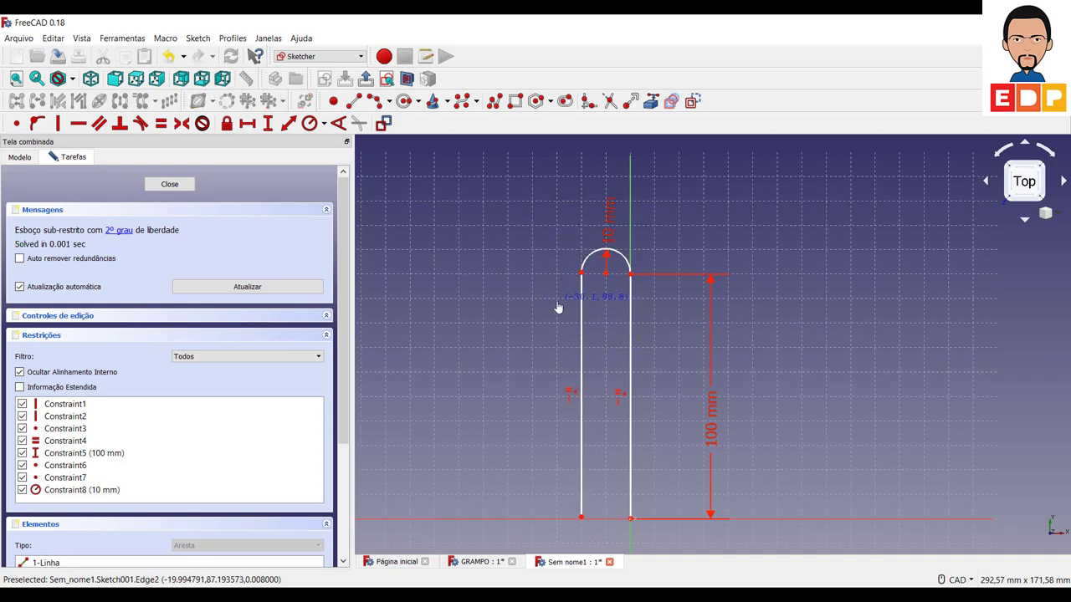
Step: Make the arc tangent to both the right and the left vertical lines
click(626, 262)
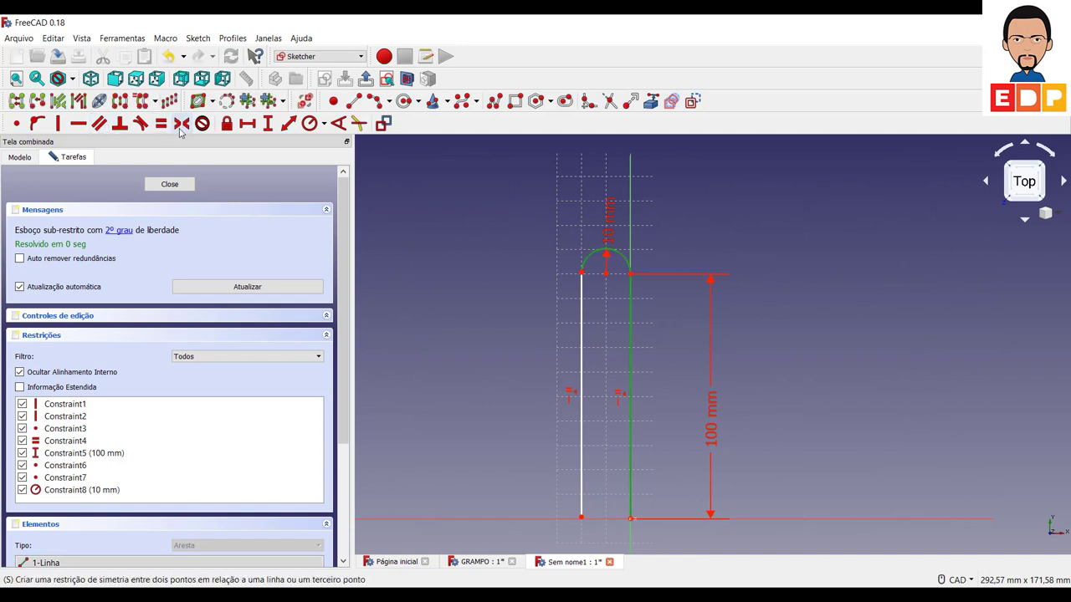
click(140, 123)
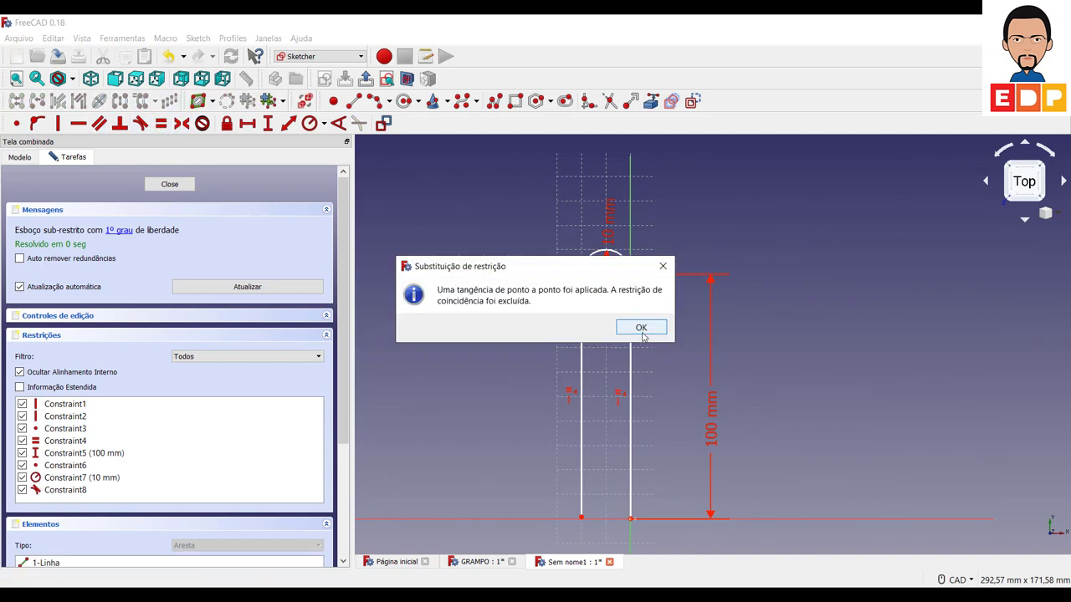
click(641, 328)
click(581, 295)
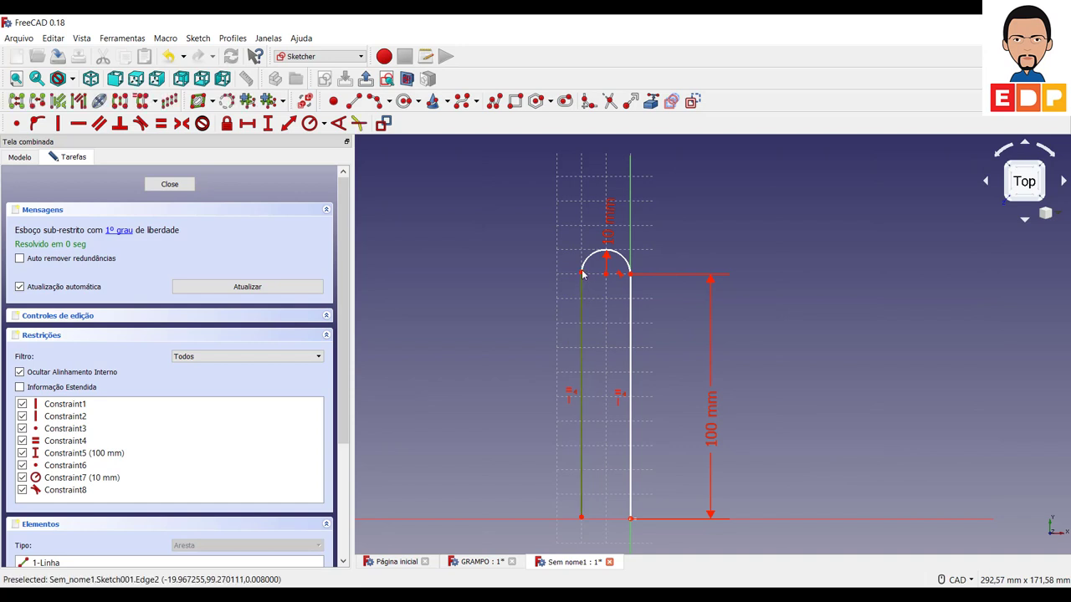
click(587, 263)
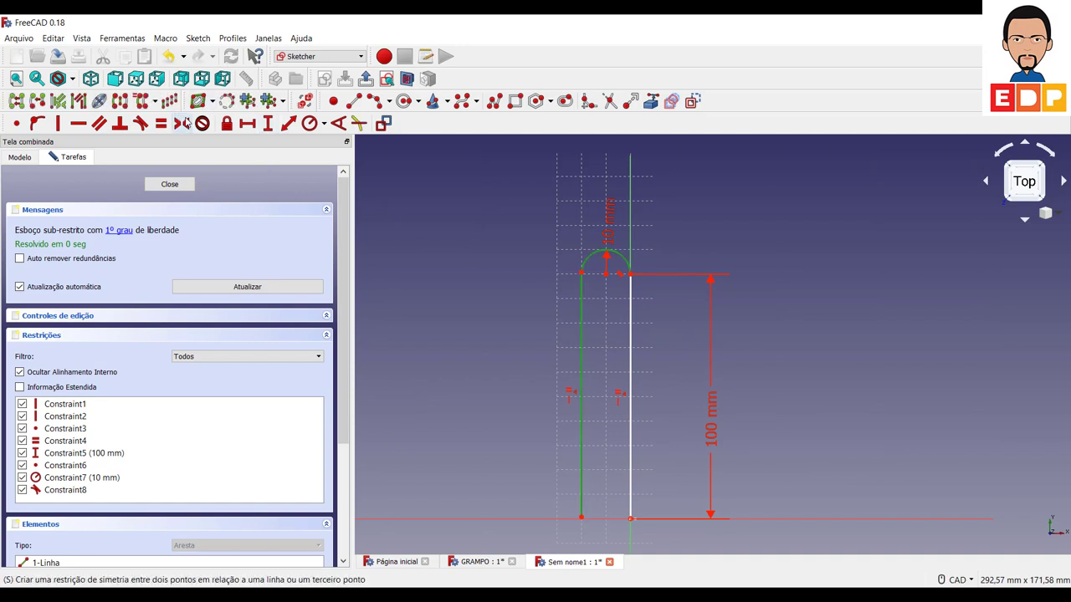
click(140, 124)
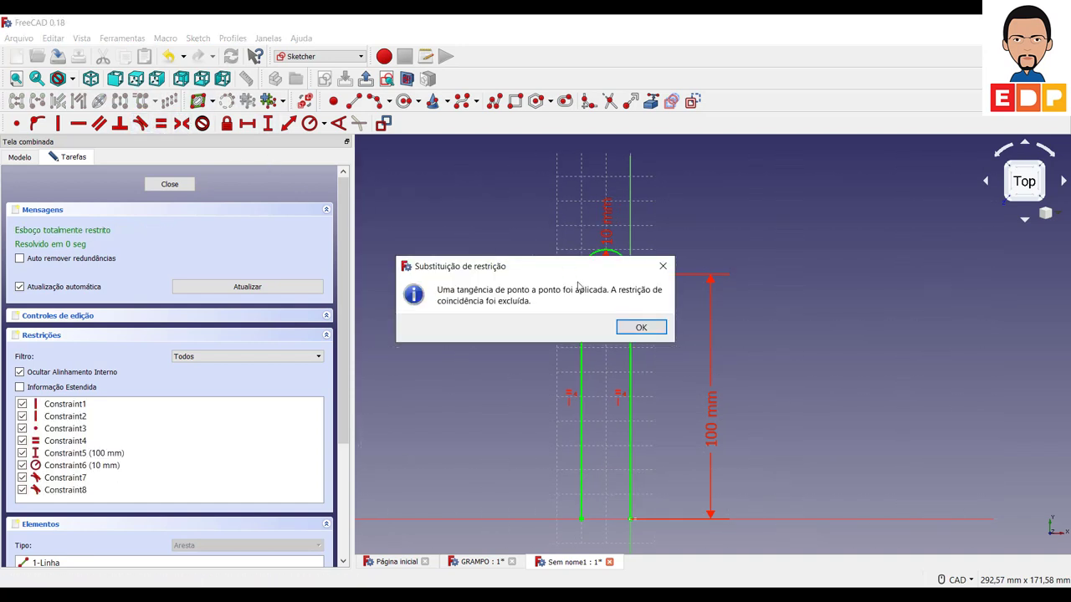
click(640, 328)
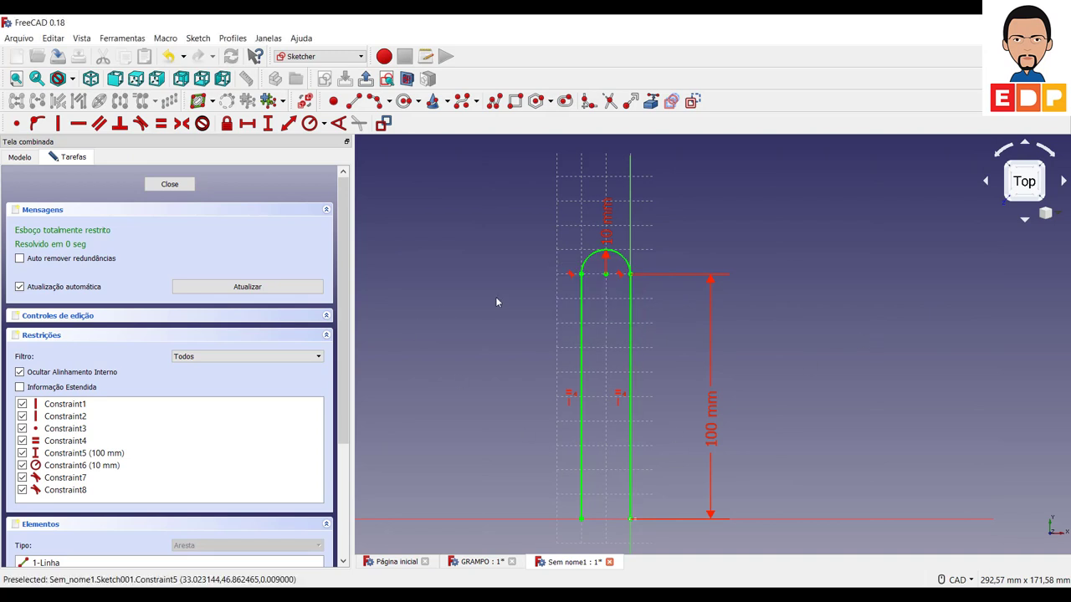
Step: Close the sketch, clear the selection and recentre the view on the sketches
key(Escape)
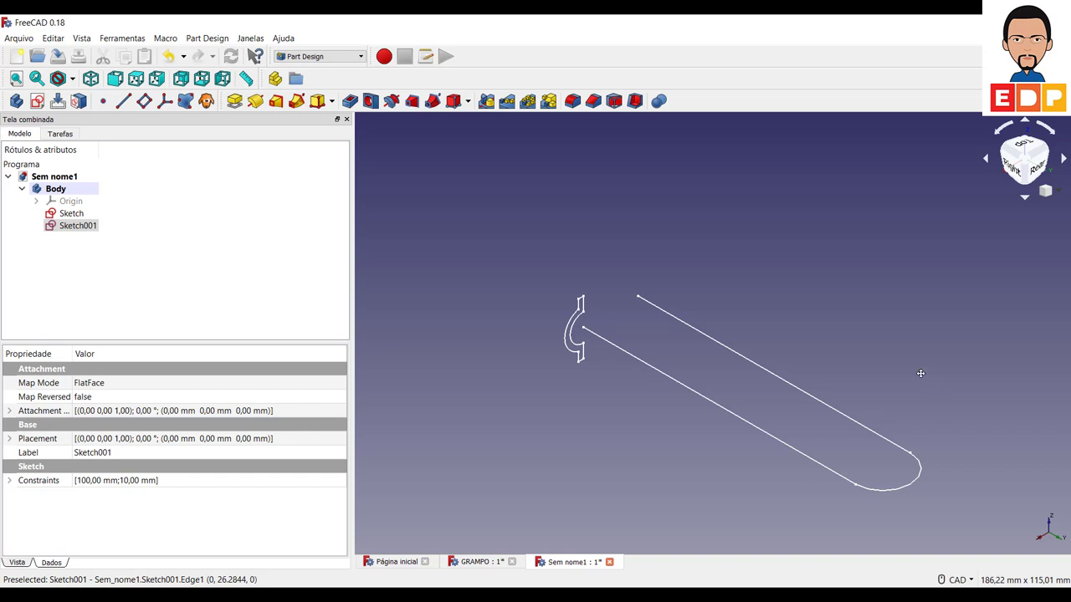
middle_drag(920, 373, 875, 311)
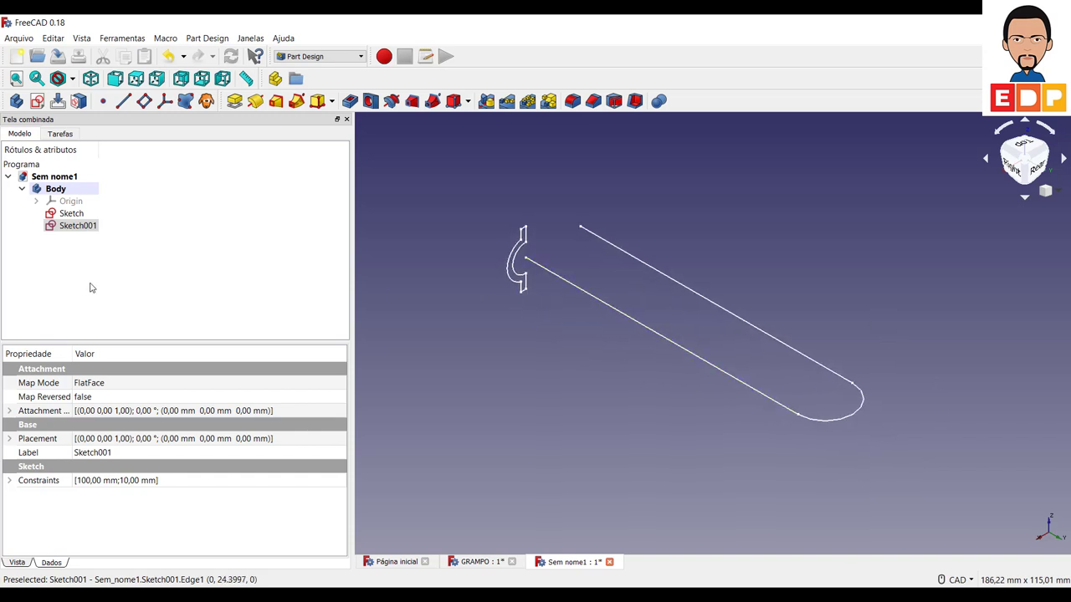
click(146, 289)
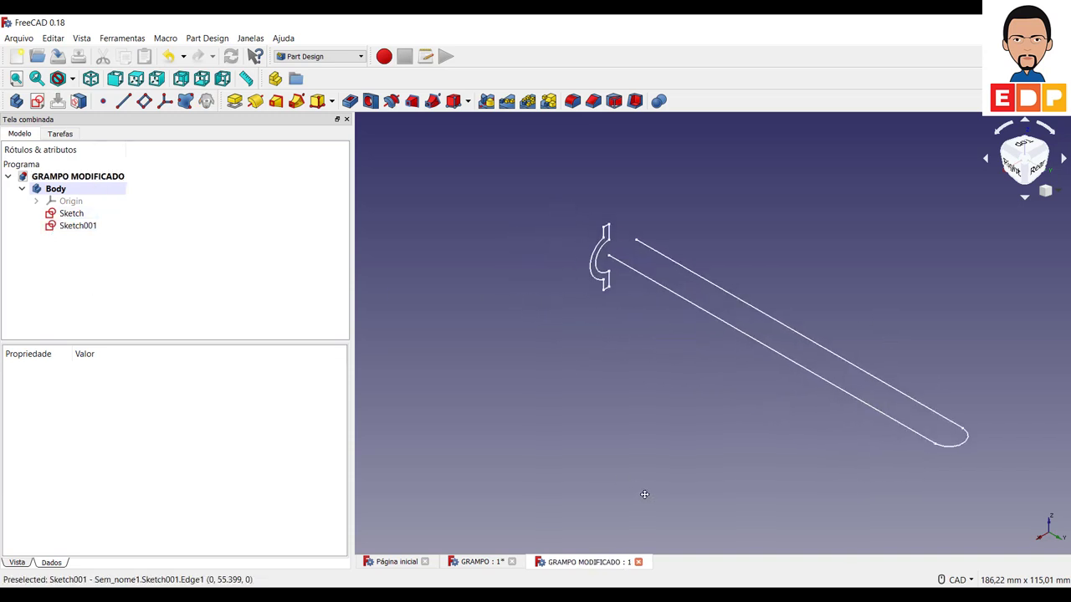
middle_drag(644, 494, 616, 484)
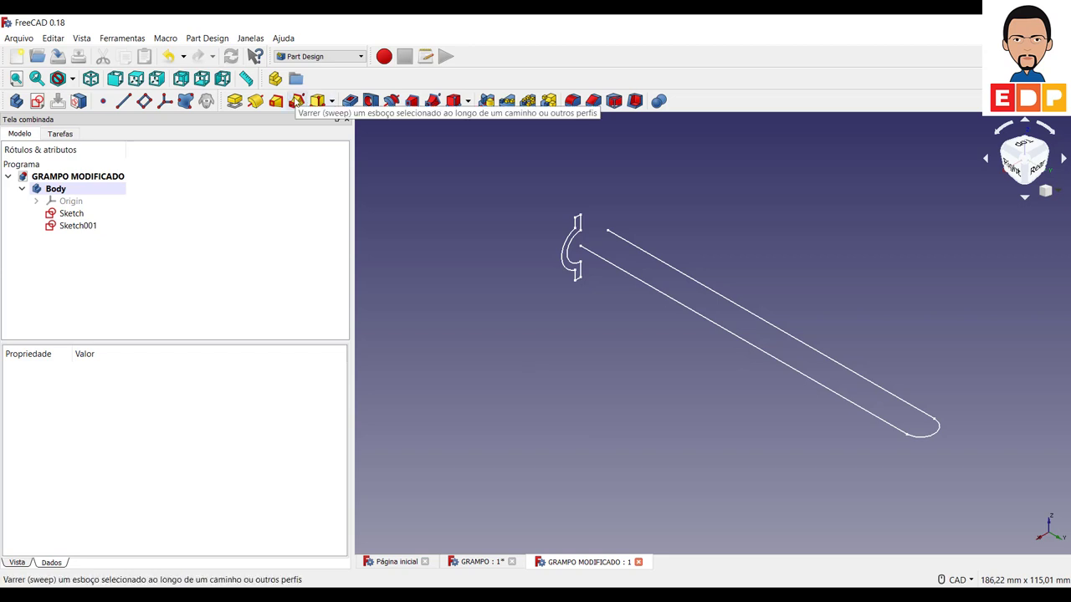
Step: Start an Additive Pipe with Sketch as its profile
click(296, 101)
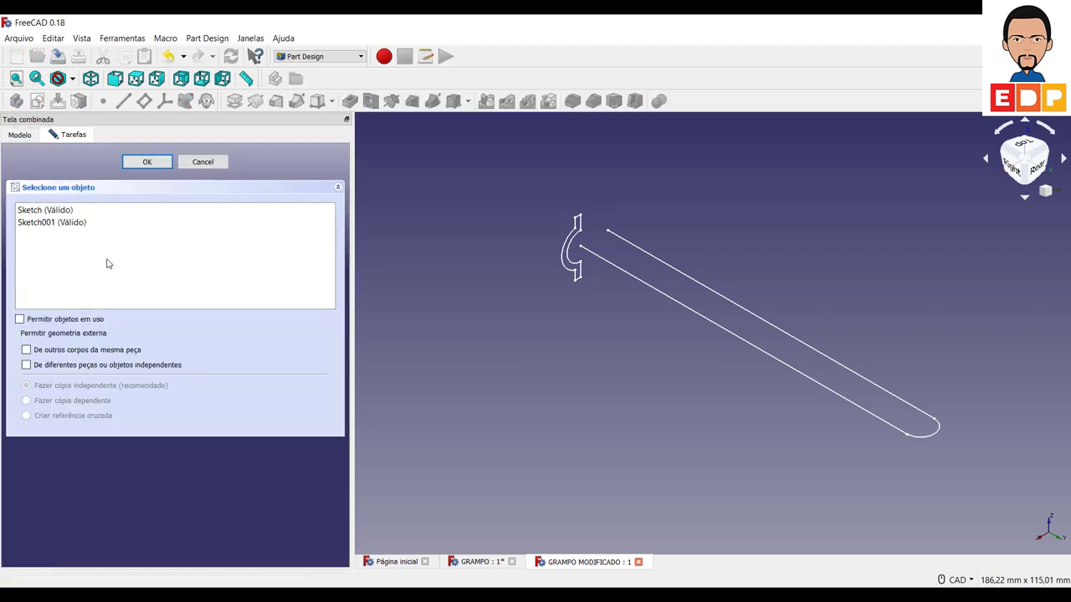
click(54, 211)
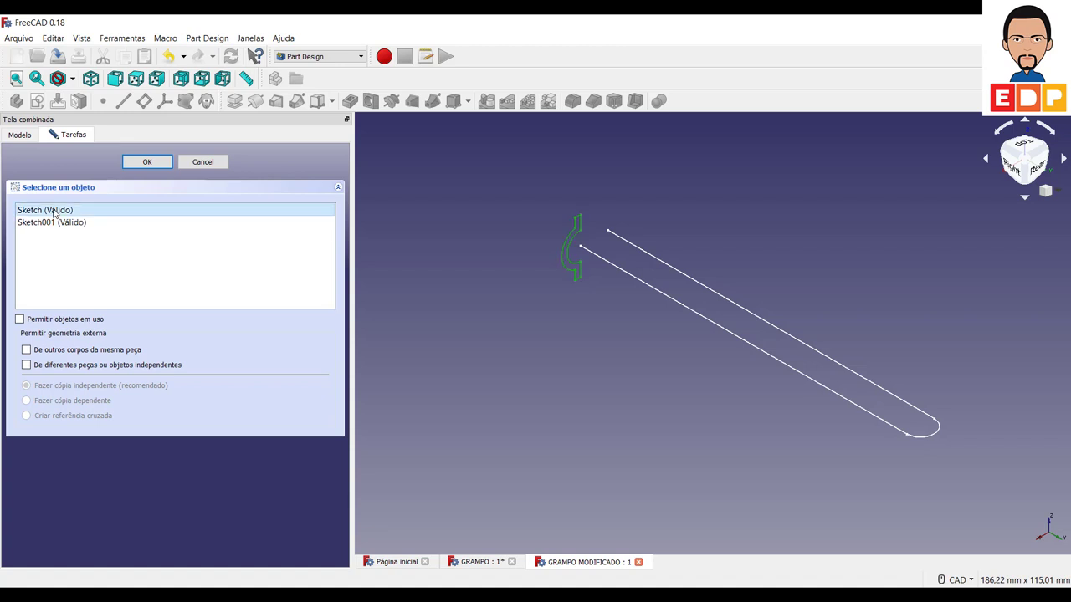
click(147, 161)
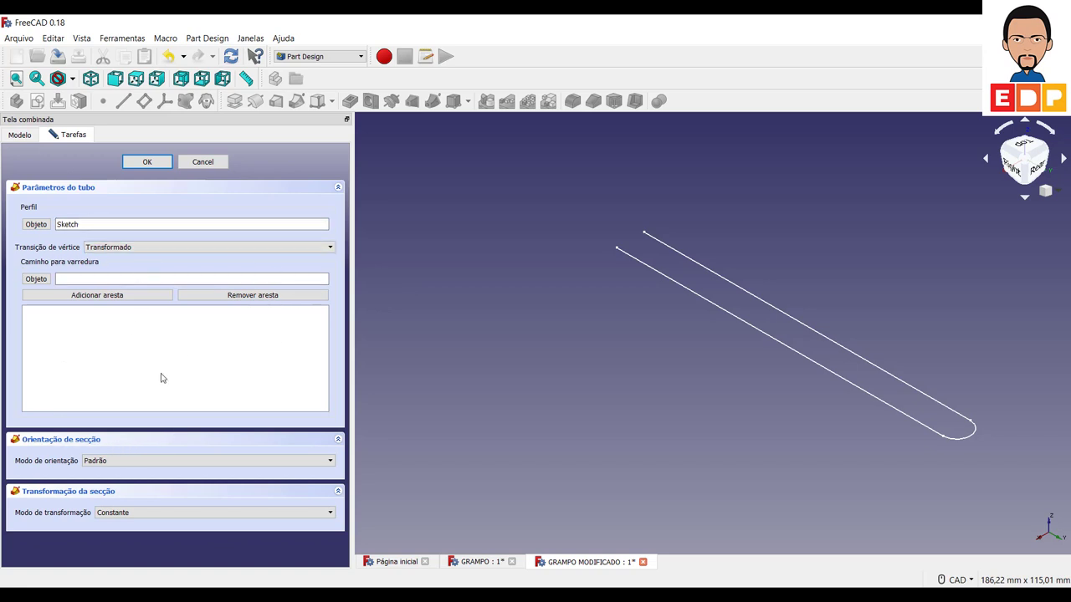
Step: Add Sketch001's two straight edges and arc as the sweep path and create the AdditivePipe
click(85, 299)
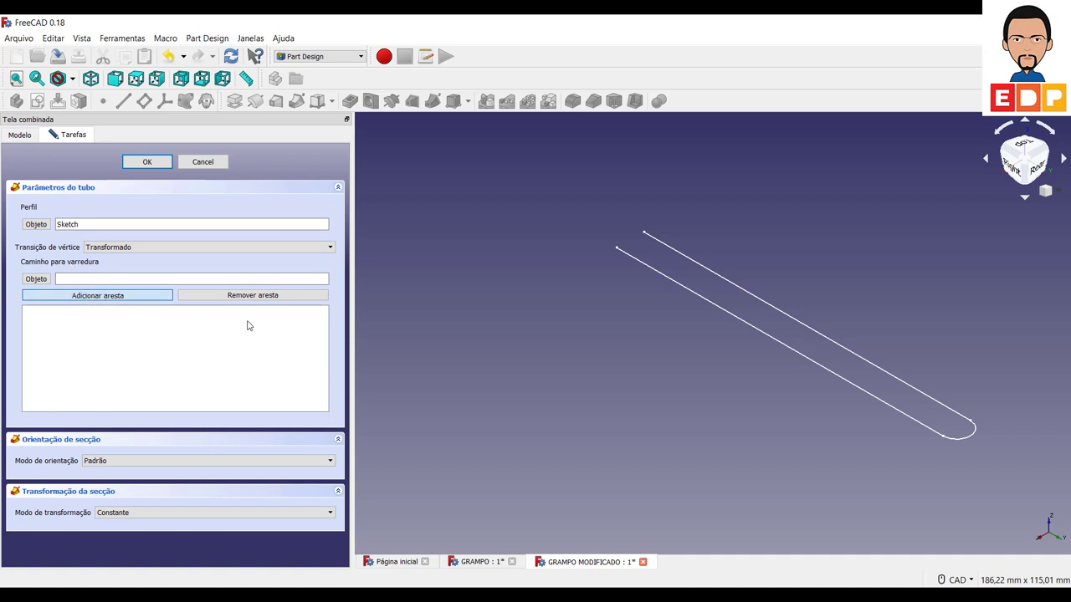
click(652, 273)
middle_drag(810, 445, 678, 441)
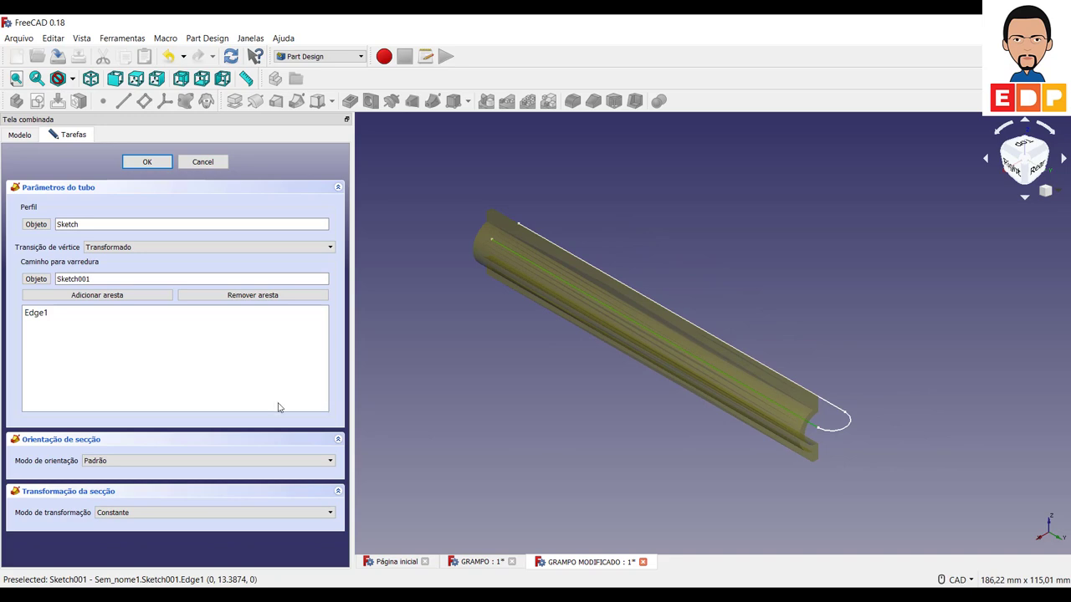
click(131, 297)
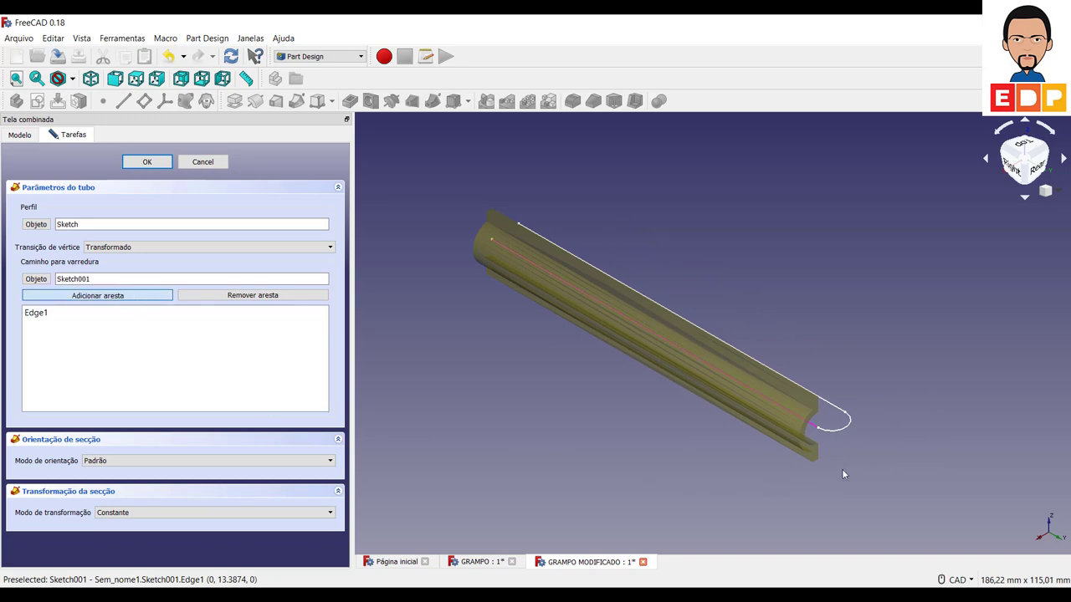
click(842, 430)
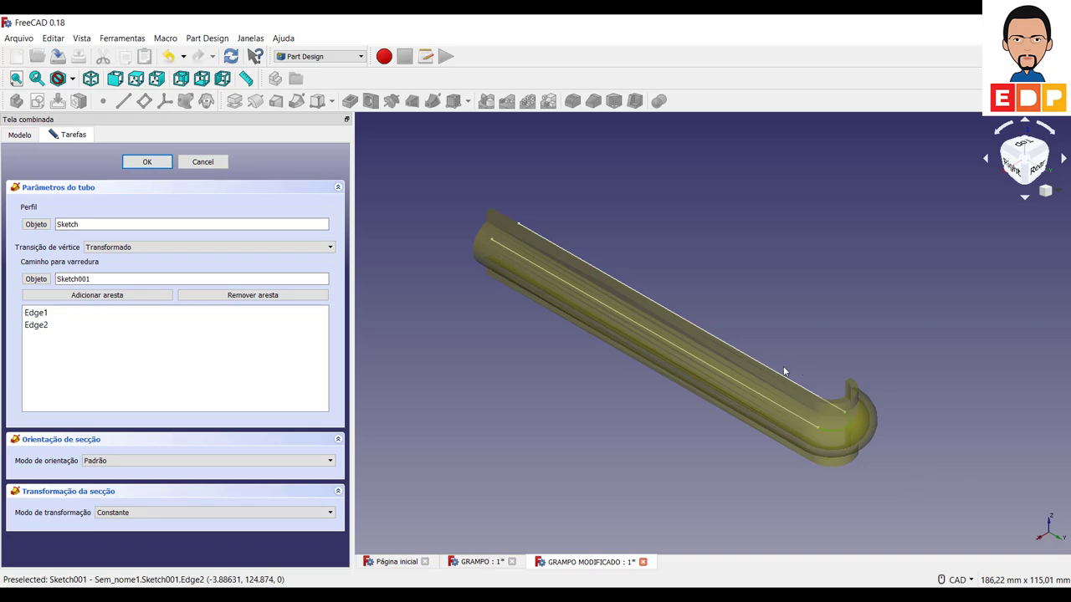
click(138, 296)
click(734, 347)
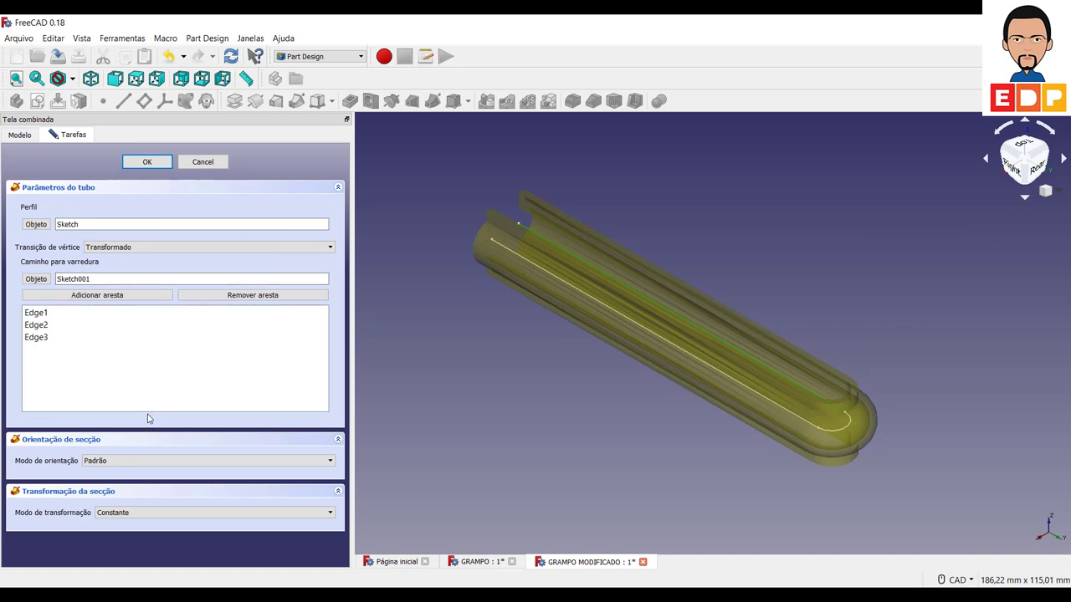
click(148, 163)
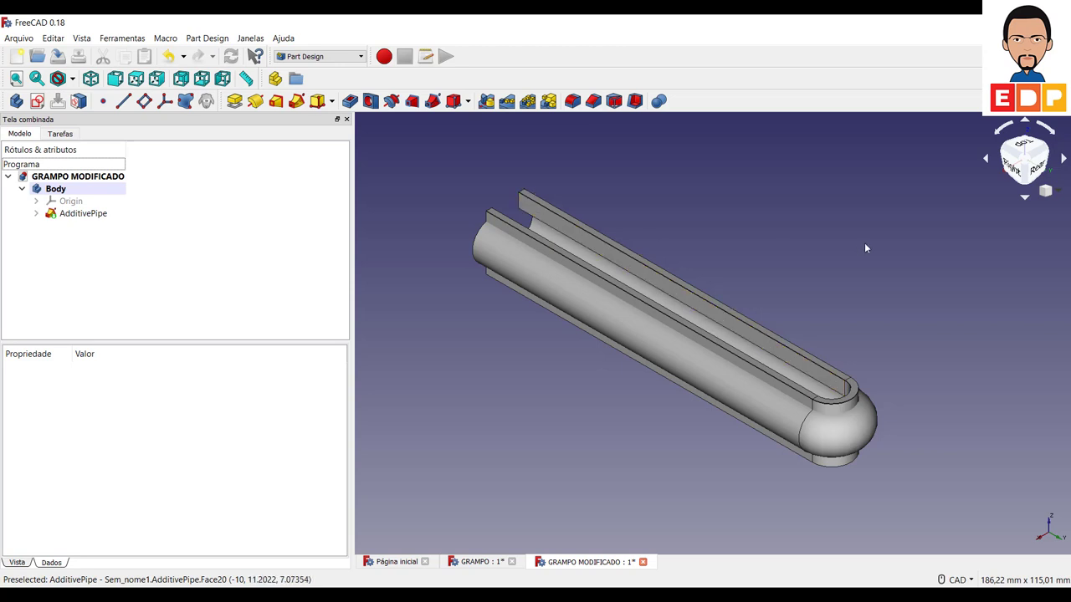
middle_drag(886, 328, 961, 366)
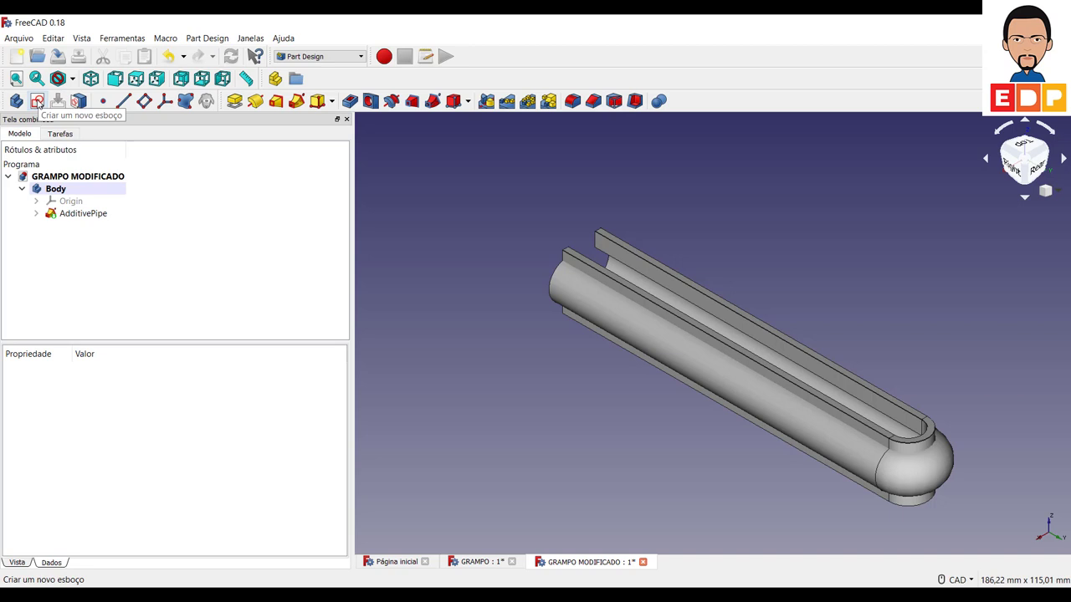
Step: Create a new sketch placed on the YZ_Plane
click(37, 102)
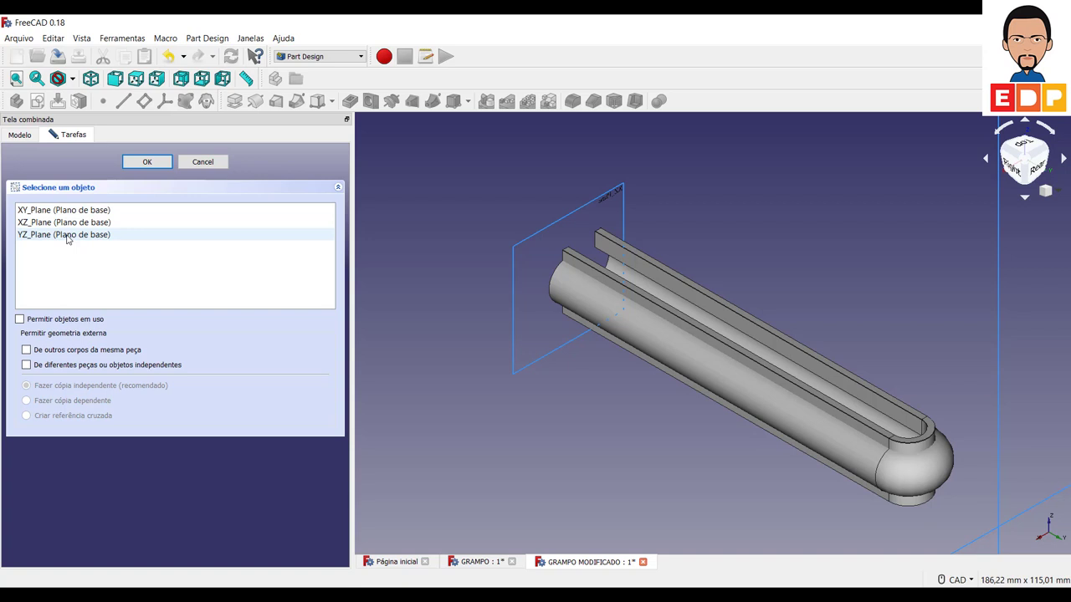
scroll(496, 234, down, 5)
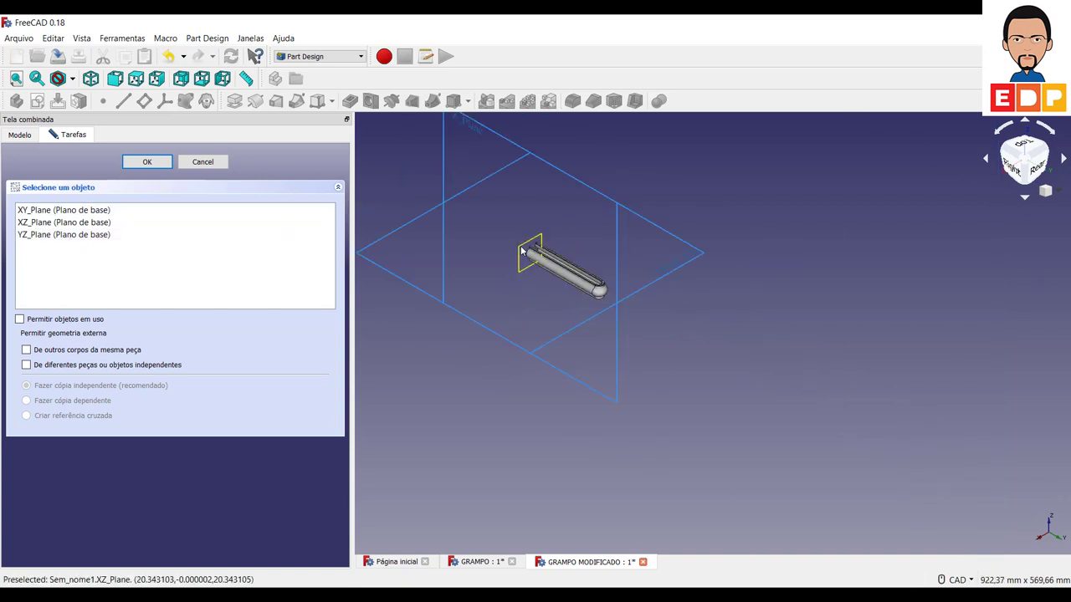
middle_drag(449, 159, 492, 229)
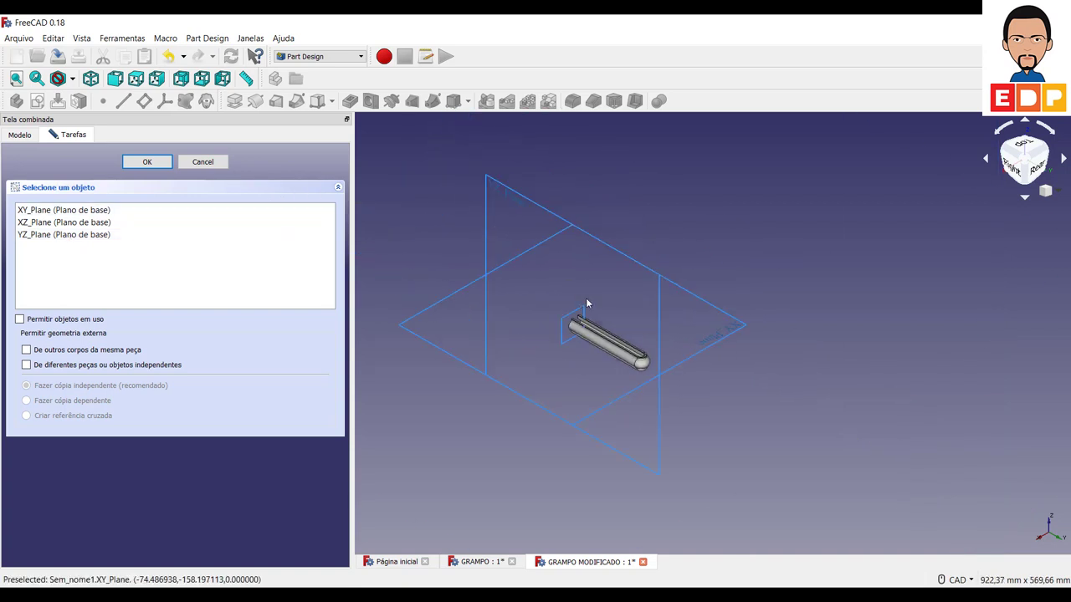
click(496, 193)
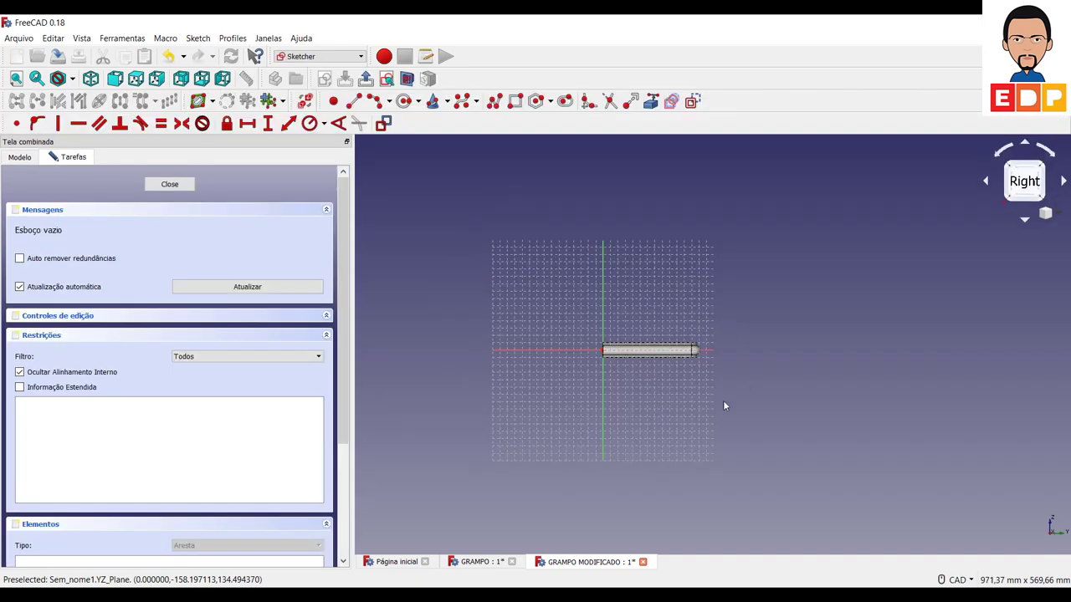
Step: Draw two small rectangles, one above and one below the bar
scroll(715, 406, up, 3)
scroll(545, 315, up, 5)
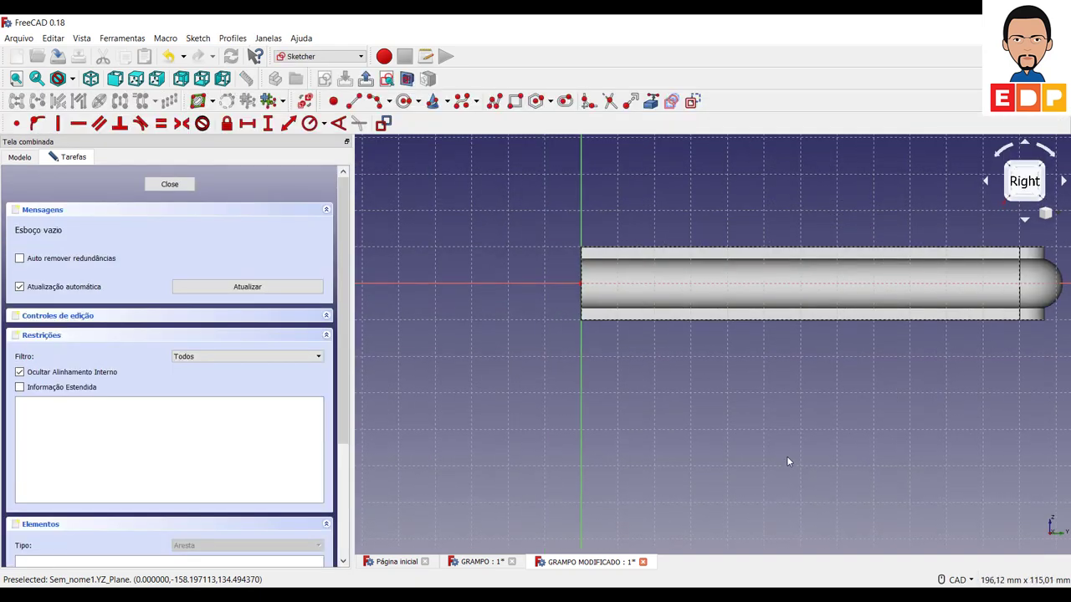
middle_drag(787, 456, 759, 511)
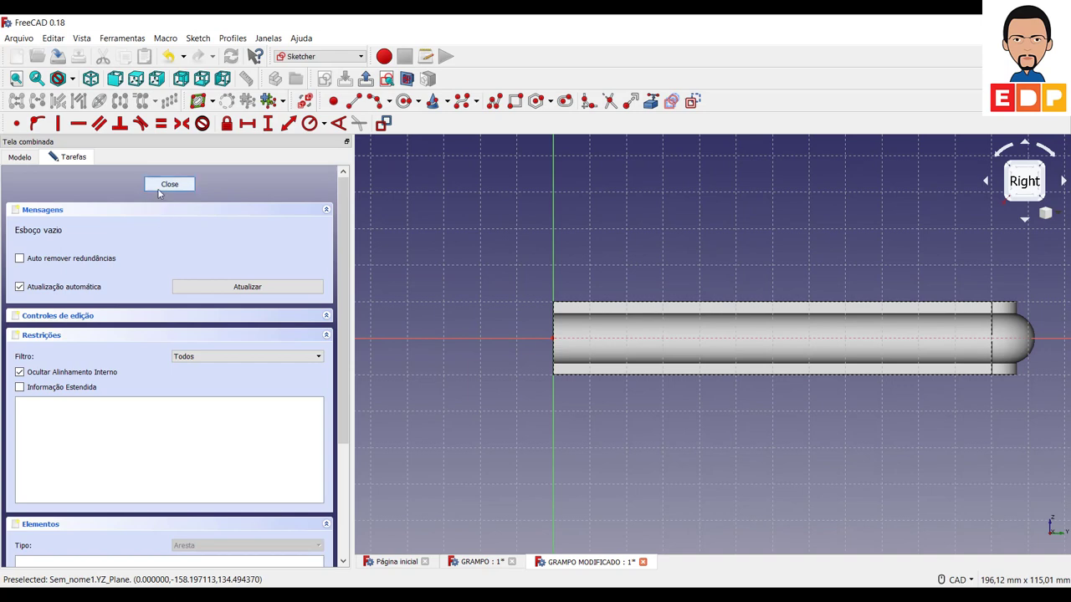
click(515, 100)
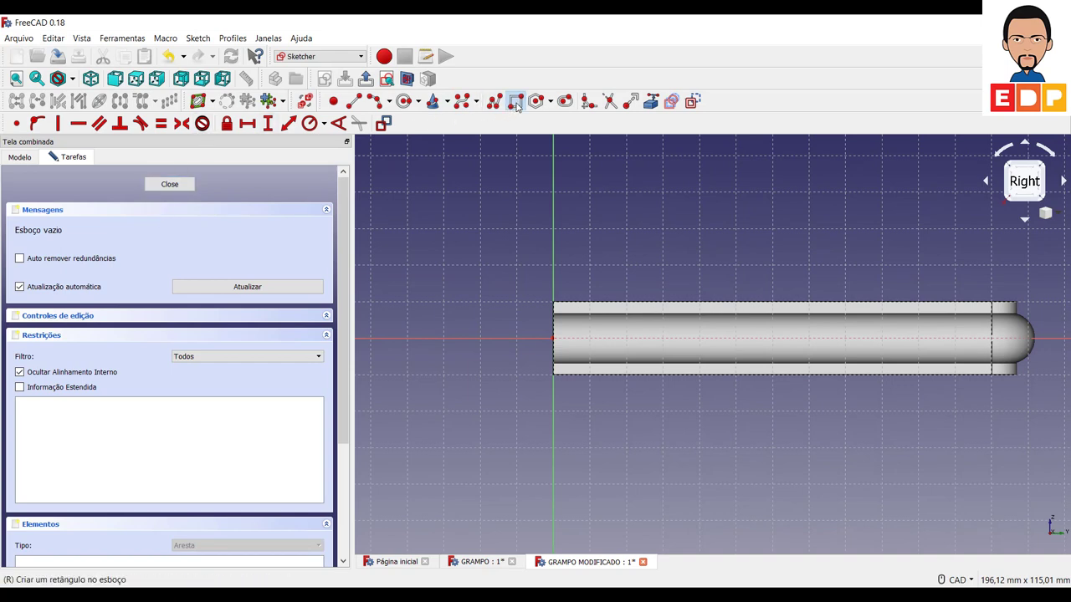
click(590, 270)
click(637, 283)
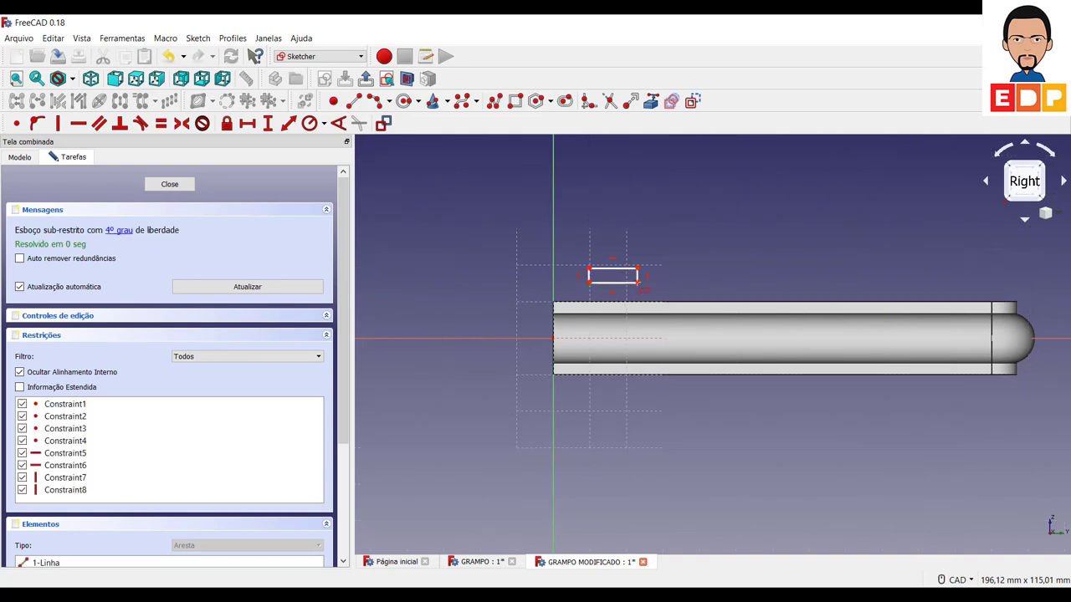
click(590, 401)
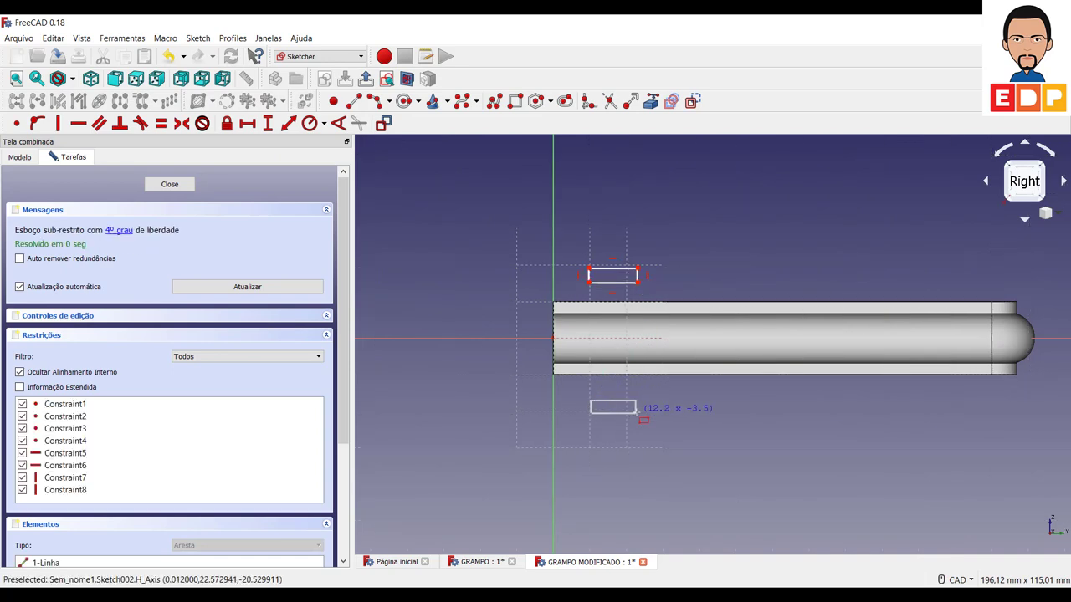
click(637, 413)
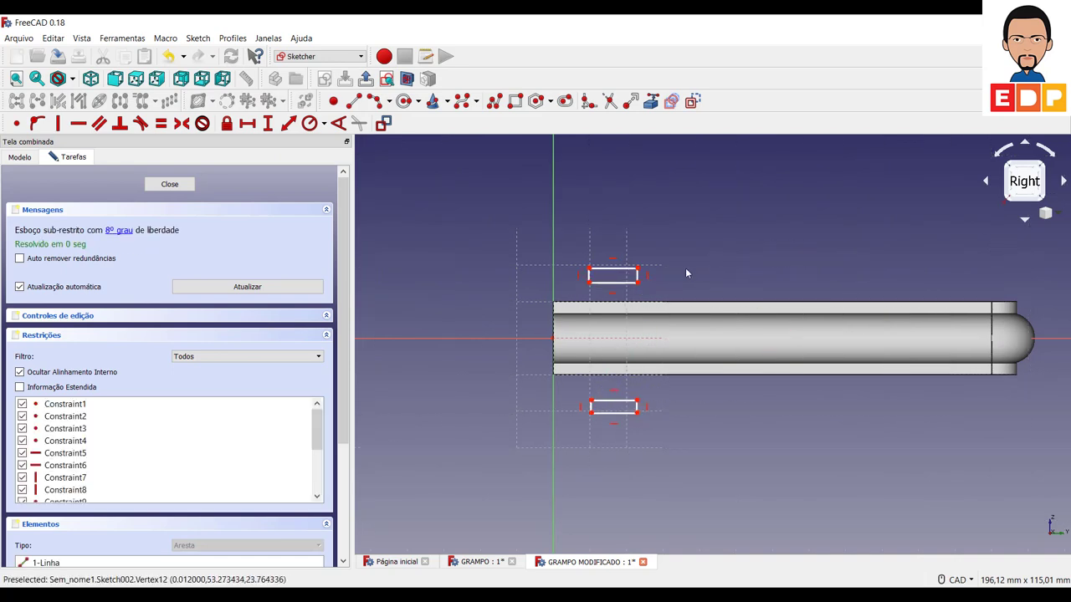
Step: Dimension the upper rectangle's height and width
click(637, 278)
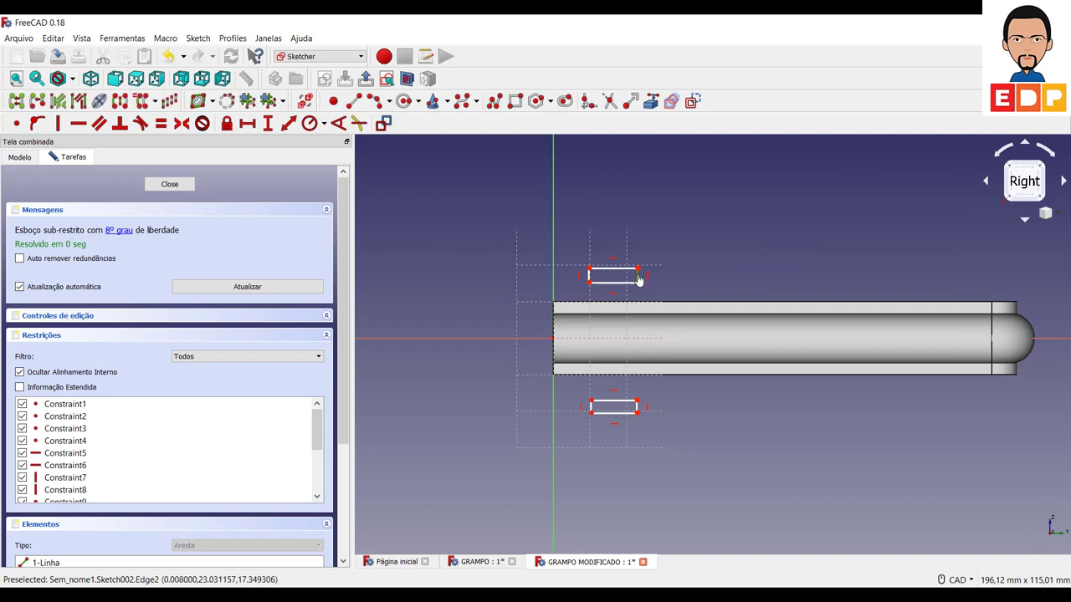
click(268, 123)
text(2)
key(Return)
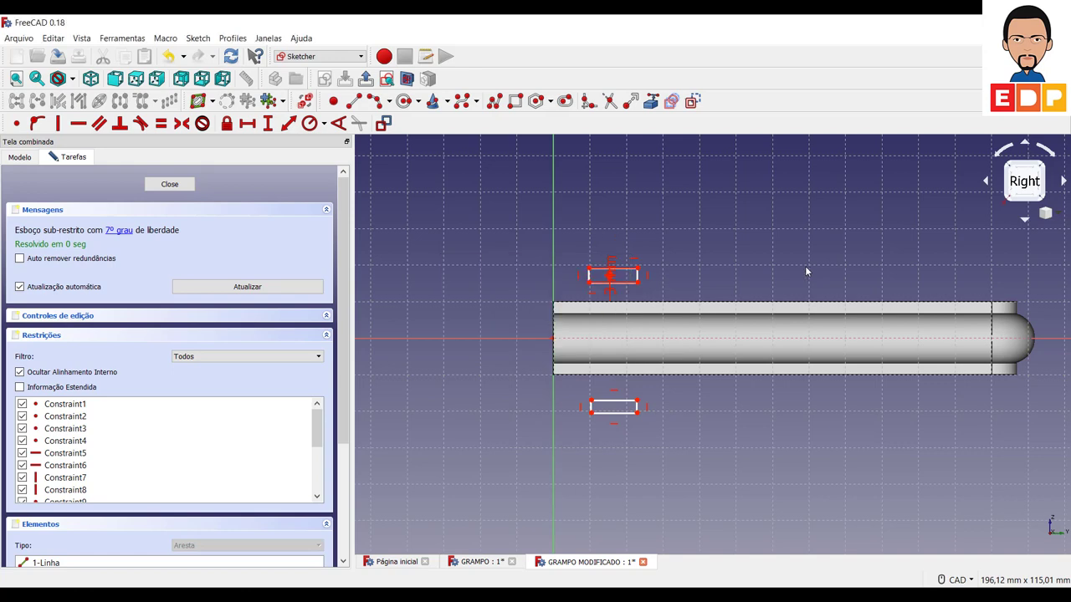
click(633, 275)
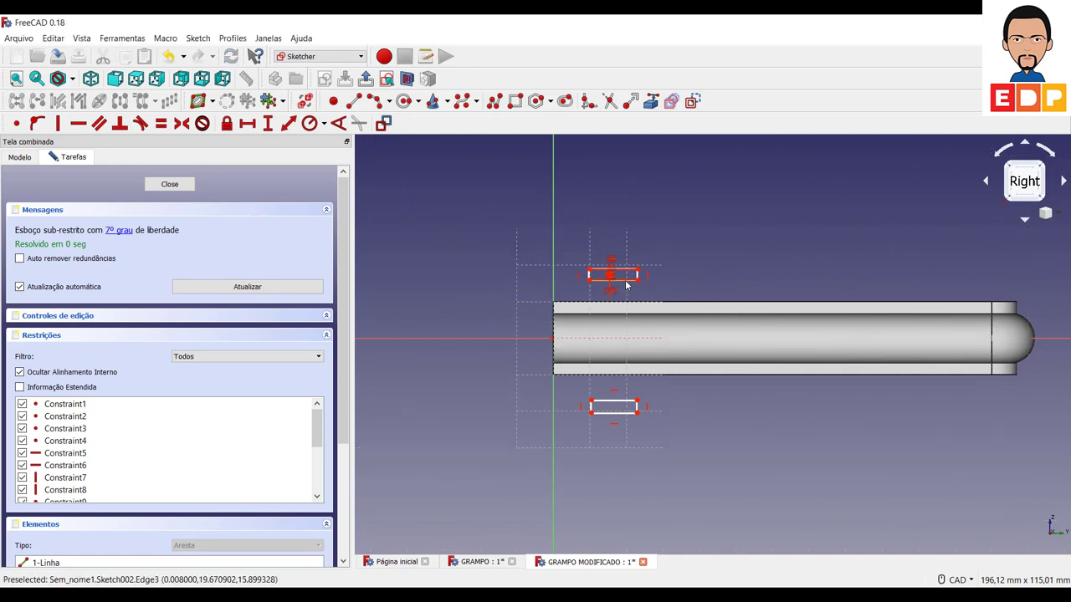
click(247, 123)
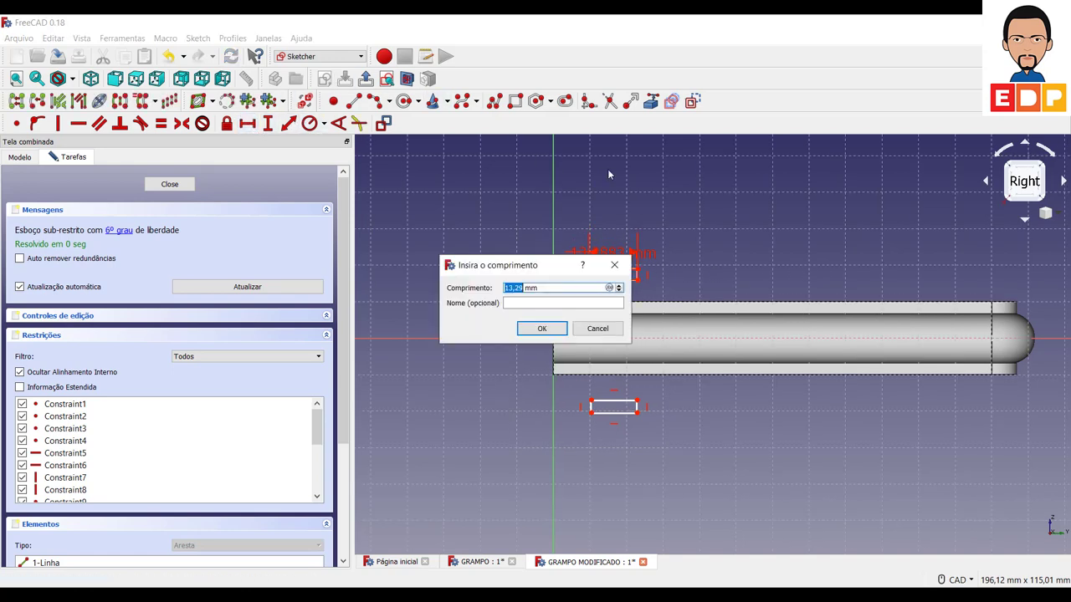
text(12)
key(Return)
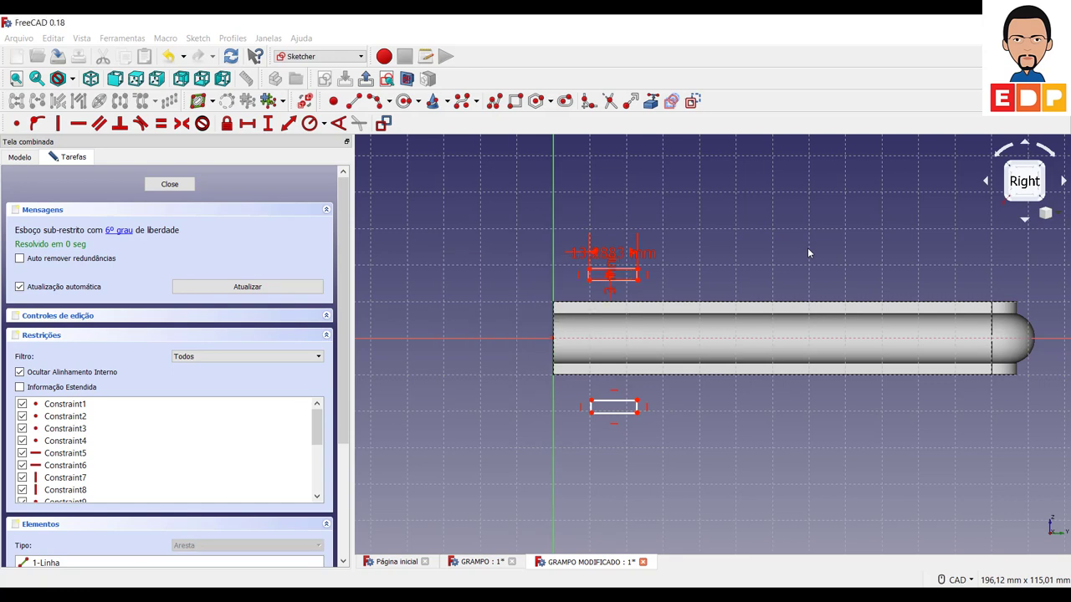
Step: Set the upper rectangle 4 mm from the axis and seat it on the imported flange edge
scroll(658, 266, up, 2)
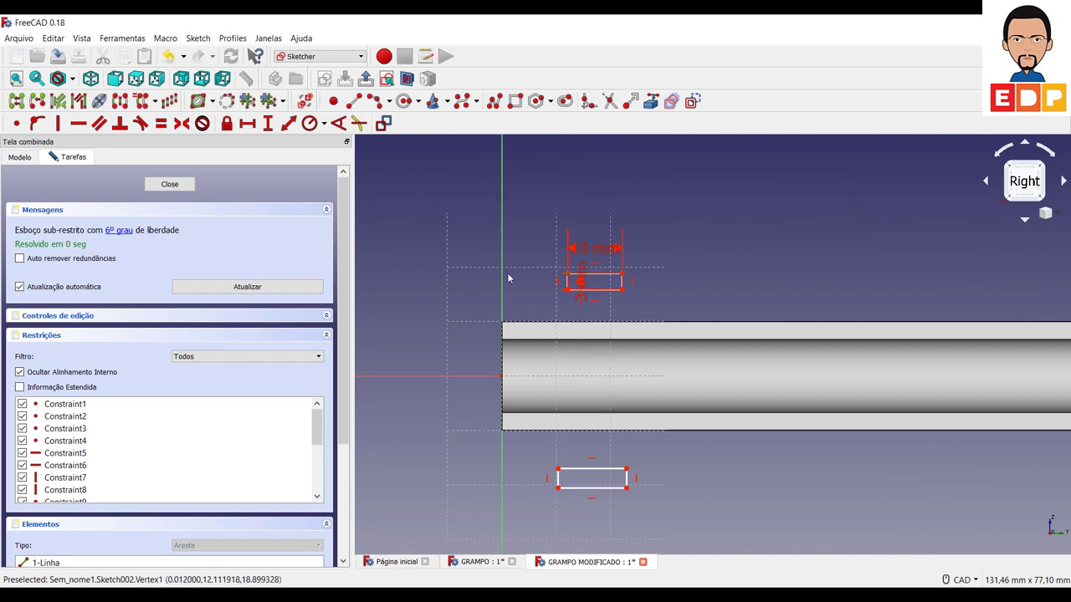
click(246, 123)
text(4)
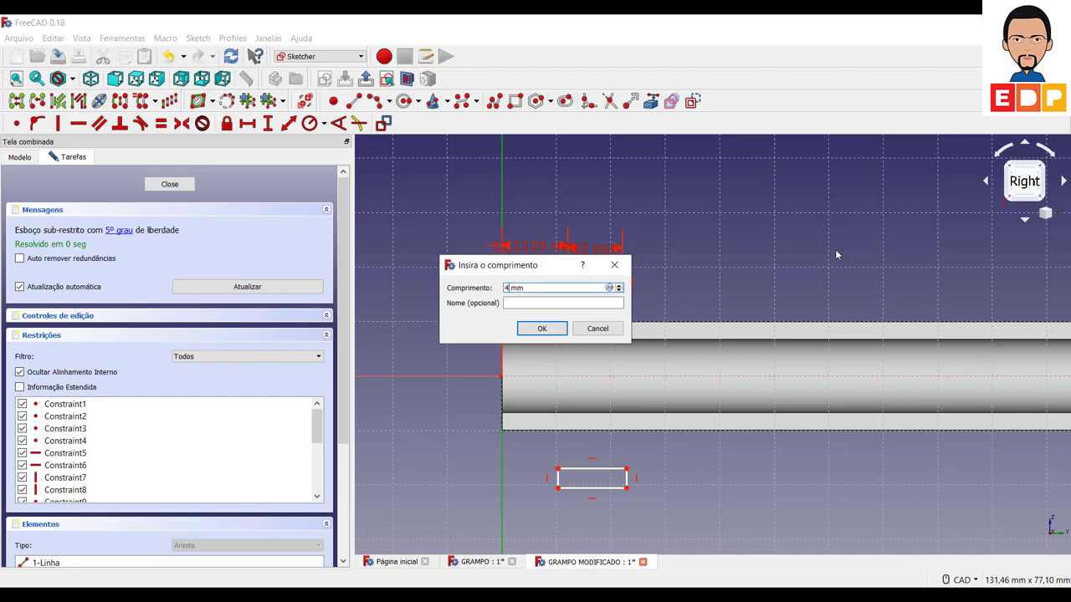
key(Return)
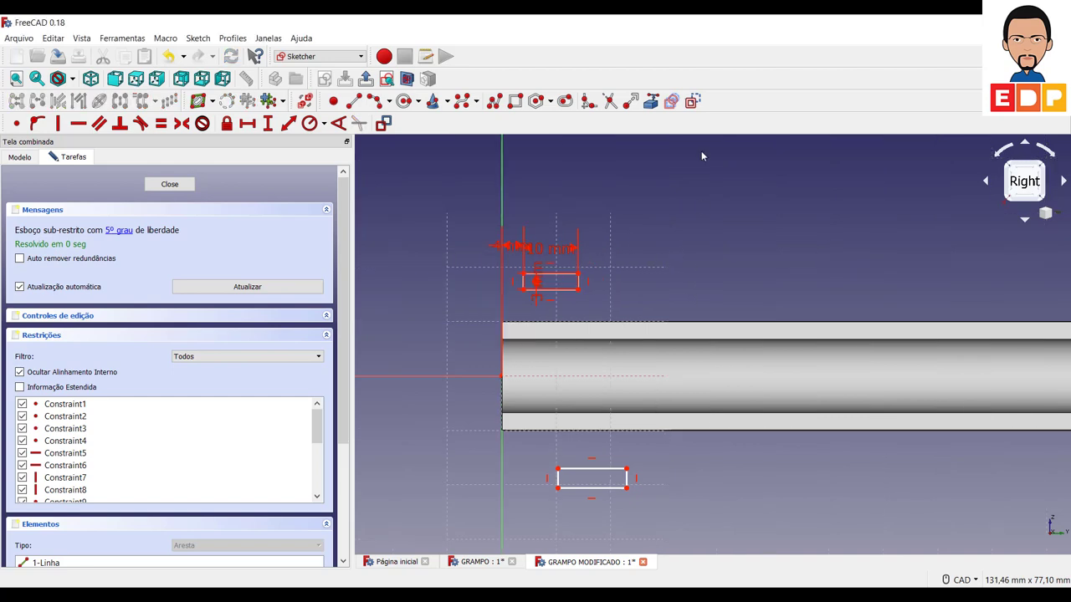
click(652, 102)
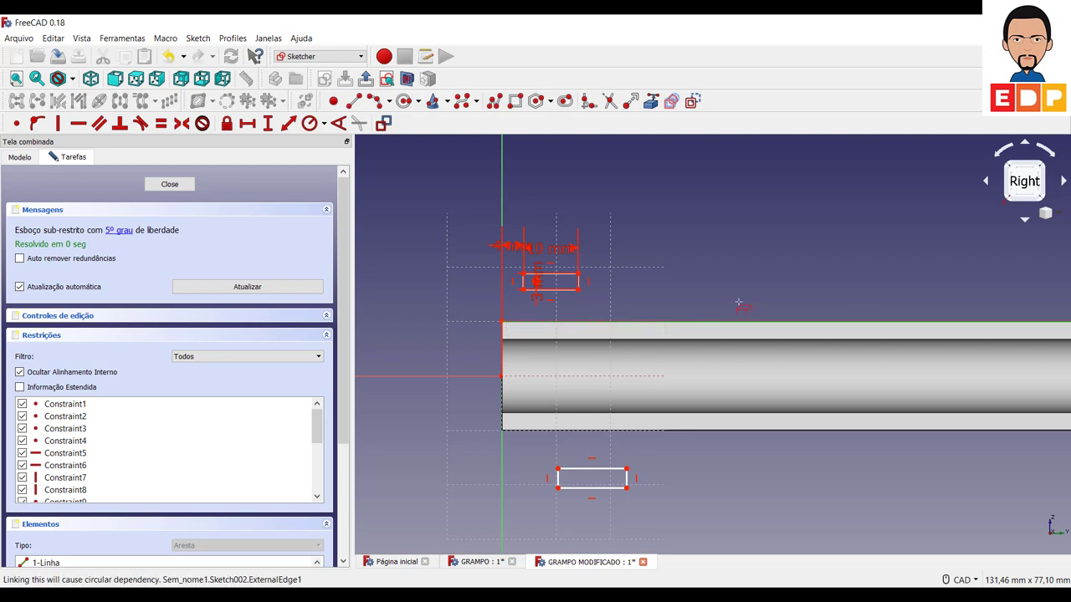
right_click(801, 286)
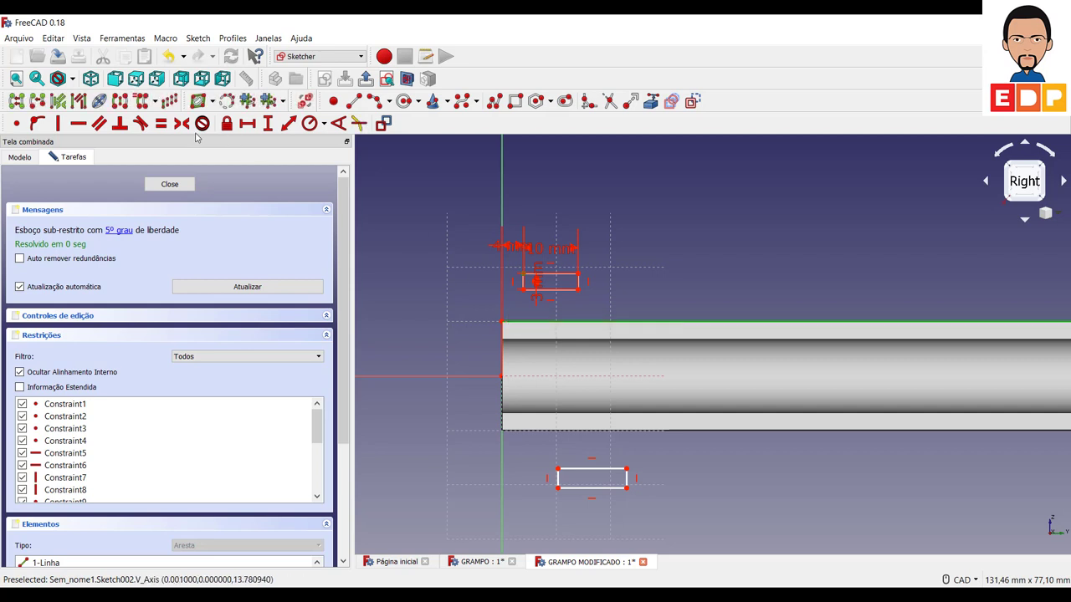
click(37, 123)
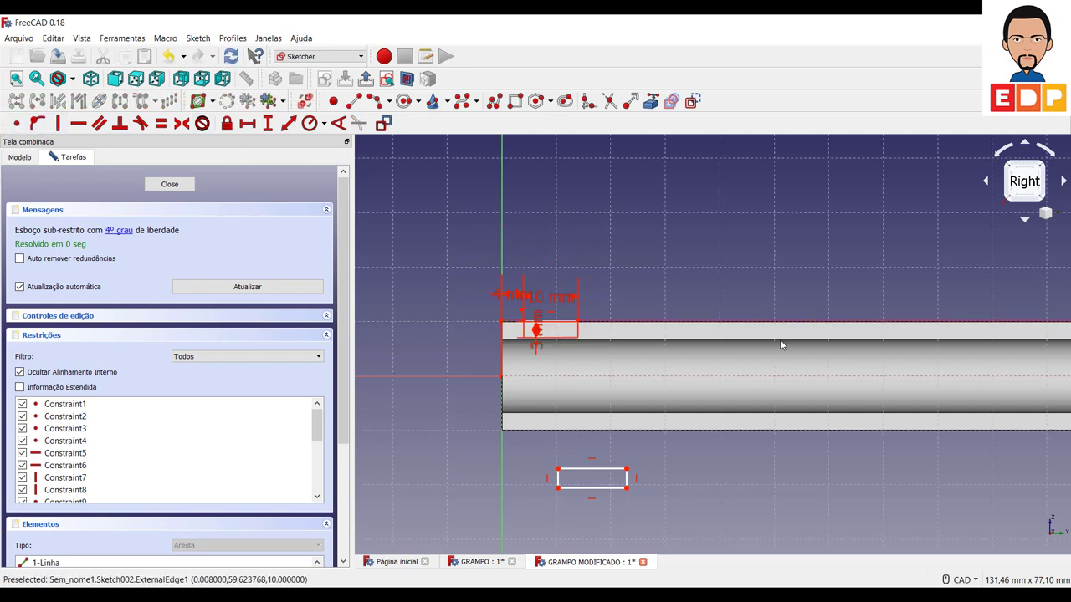
Step: Give the lower rectangle a 10 mm width and a matching height
click(591, 493)
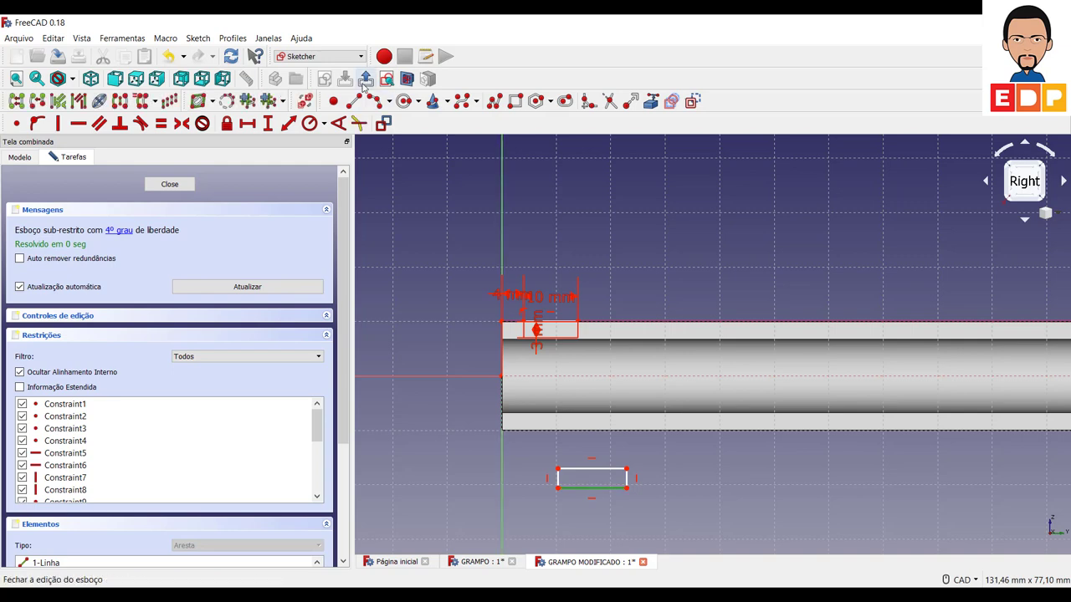
click(249, 124)
text(10)
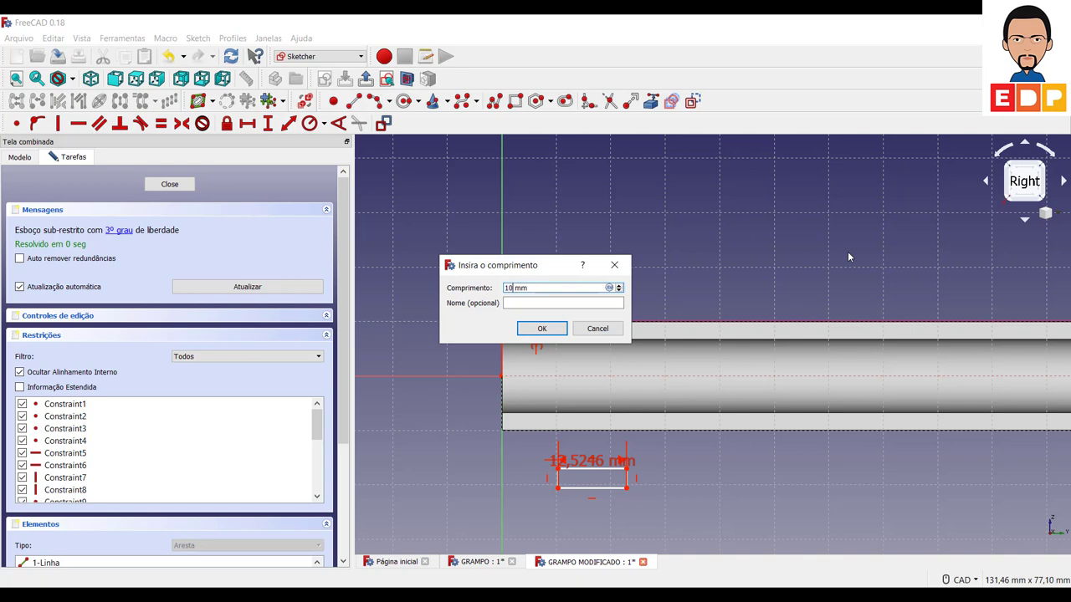
key(Return)
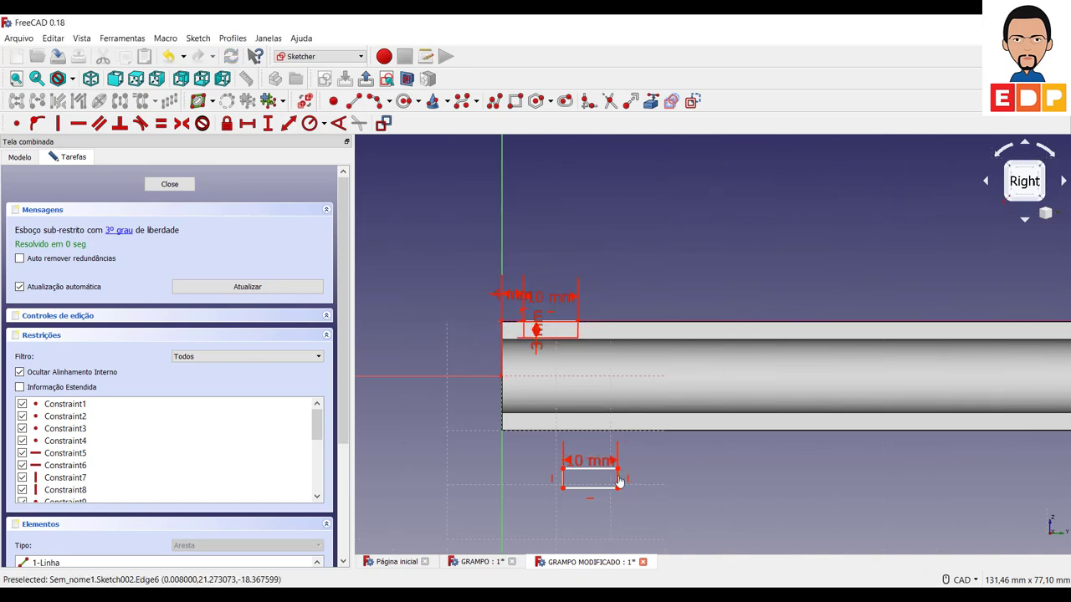
click(619, 482)
click(267, 123)
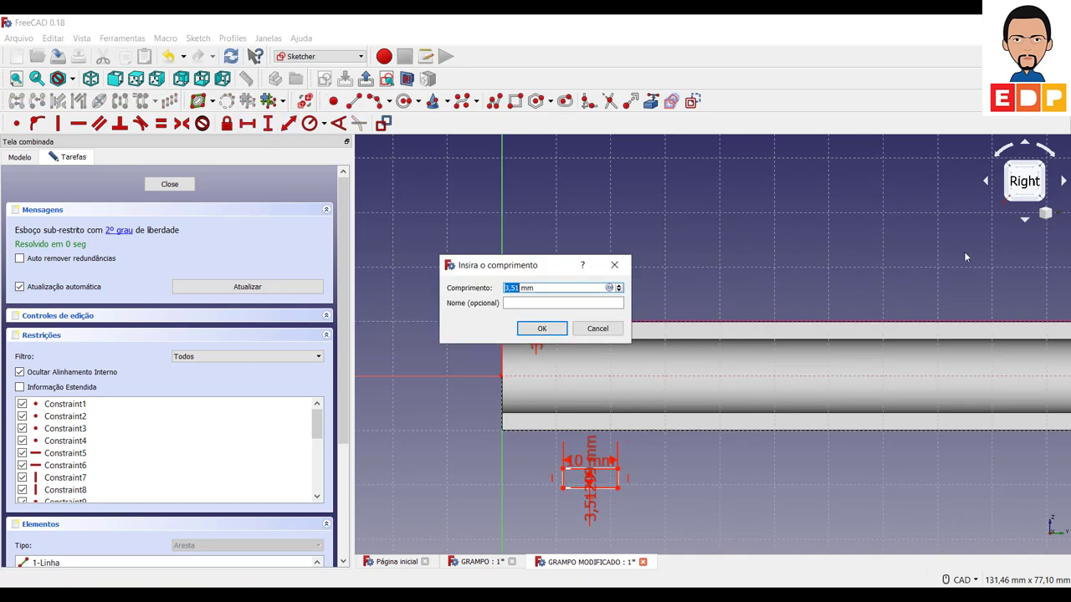
text(2)
key(Return)
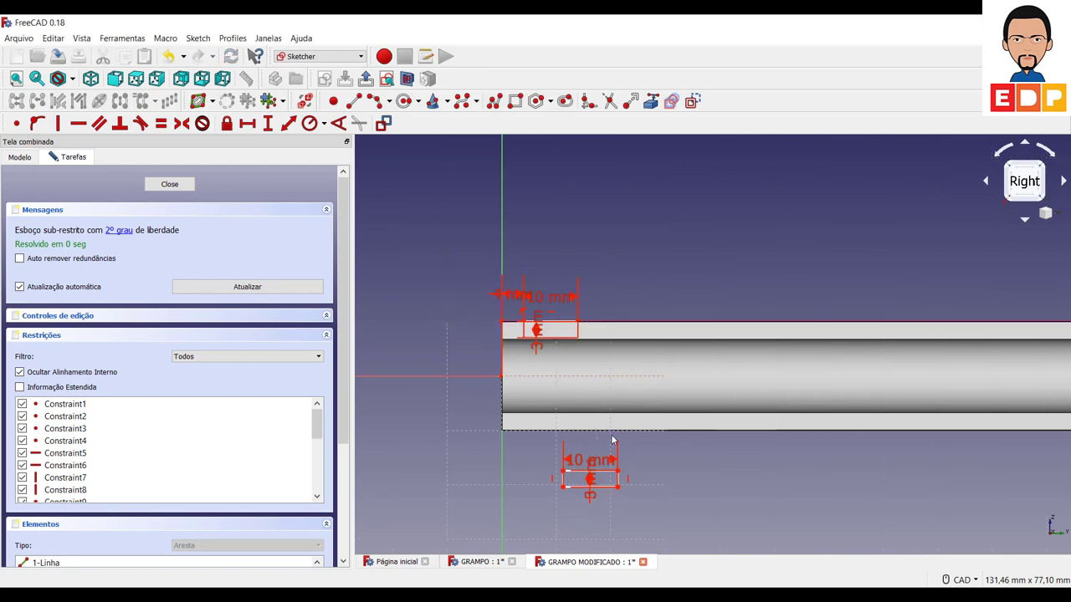
Step: Place the lower rectangle's corner 4 mm from the axis, locked onto the pipe edge
click(563, 489)
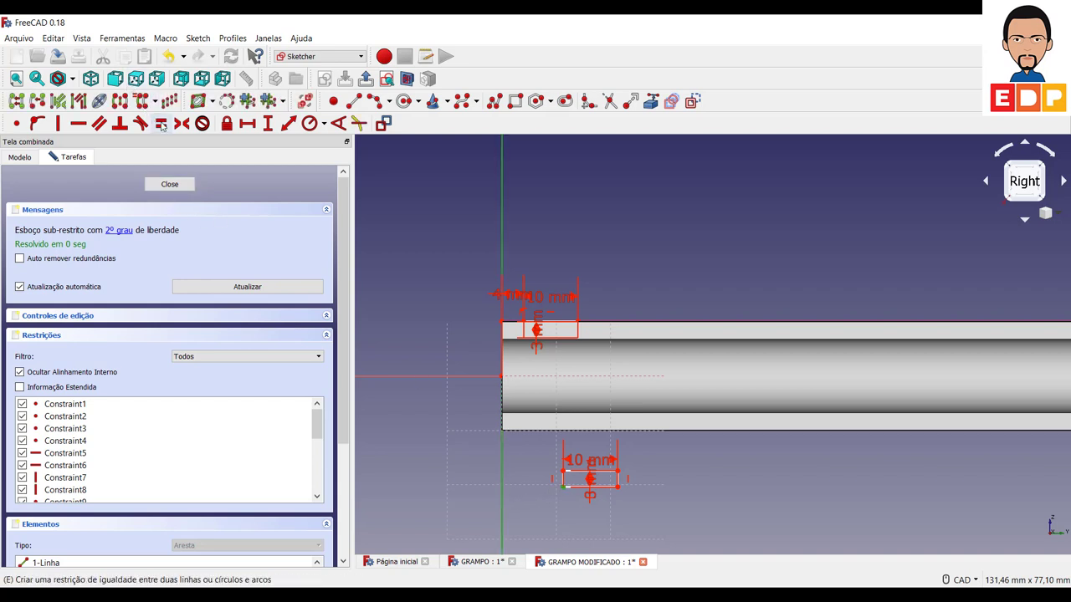
click(246, 123)
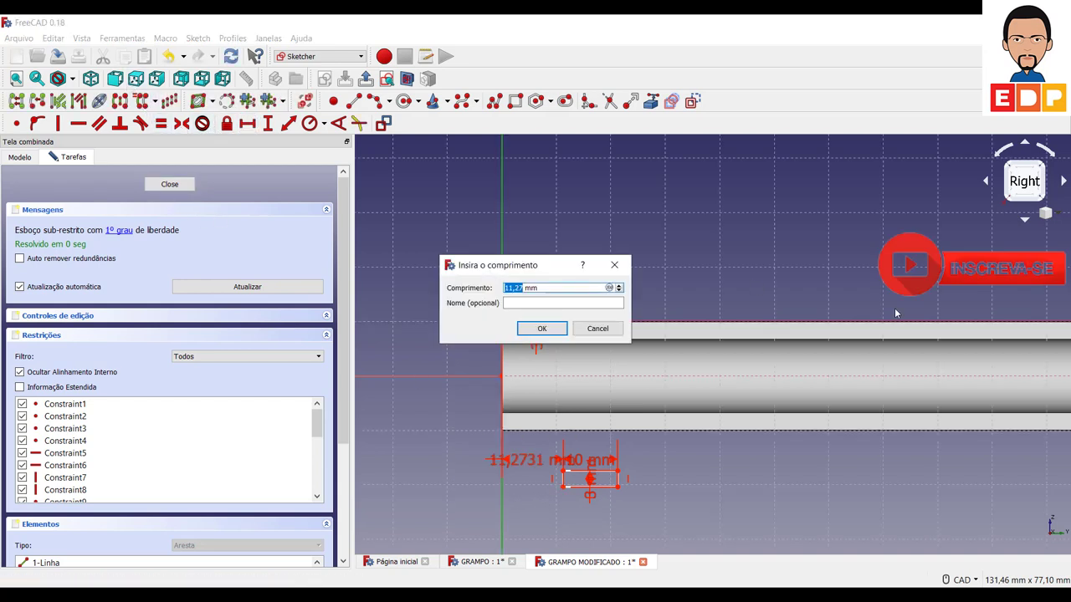
text(4)
key(Return)
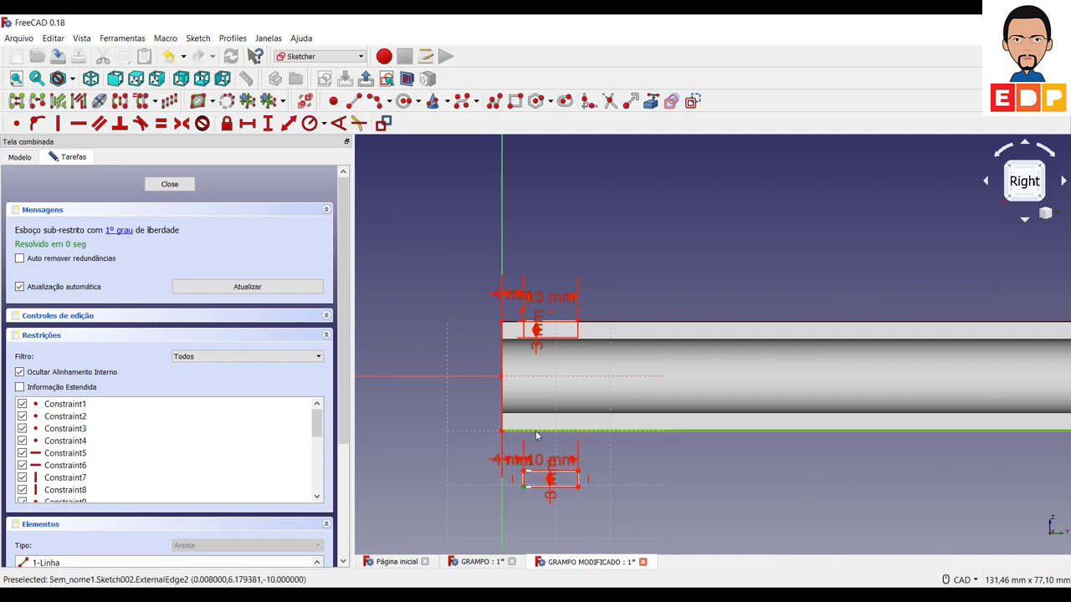
click(36, 123)
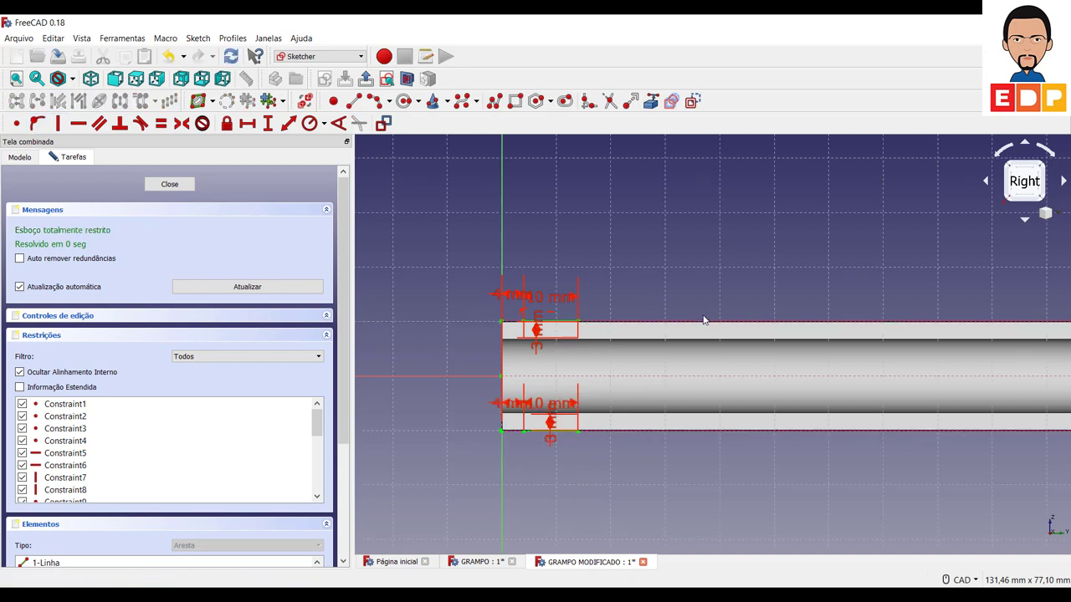
Step: Drag both rectangles' 4 mm, 10 mm and 3 mm labels apart, then close Sketch002
drag(514, 403, 431, 483)
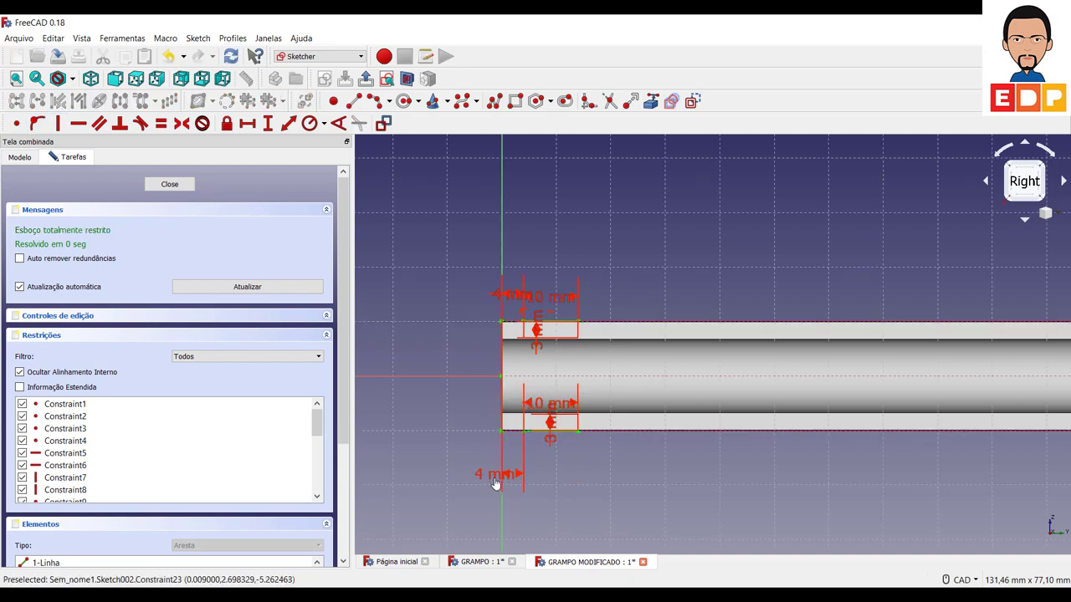
mouse_move(549, 433)
mouse_down()
mouse_move(633, 530)
mouse_move(640, 521)
mouse_up()
mouse_move(552, 404)
mouse_down()
mouse_move(497, 540)
mouse_move(445, 536)
mouse_up()
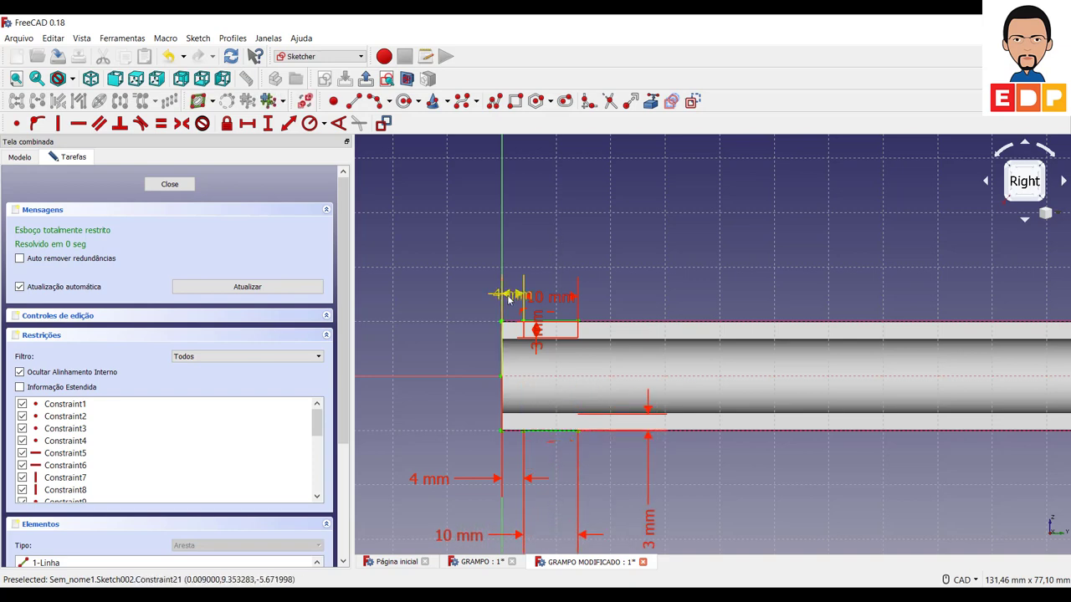
drag(511, 295, 423, 288)
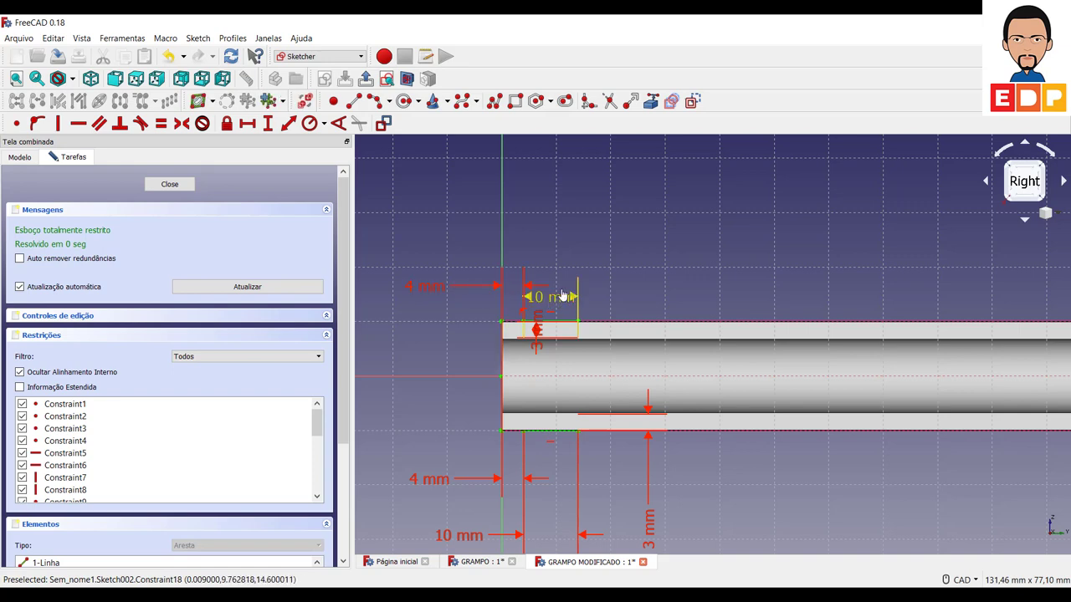
drag(560, 297, 625, 232)
mouse_move(537, 331)
mouse_down()
mouse_move(701, 274)
mouse_move(654, 276)
mouse_up()
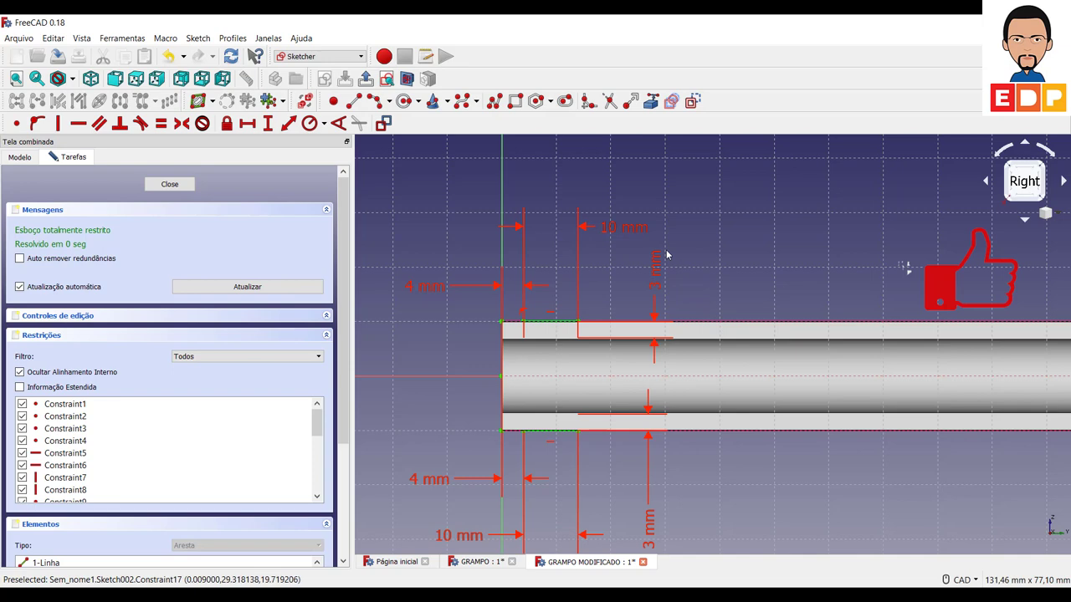
click(169, 185)
Step: Zoom in and pan the 3D view to centre on the pipe part
scroll(623, 335, up, 2)
scroll(619, 317, up, 3)
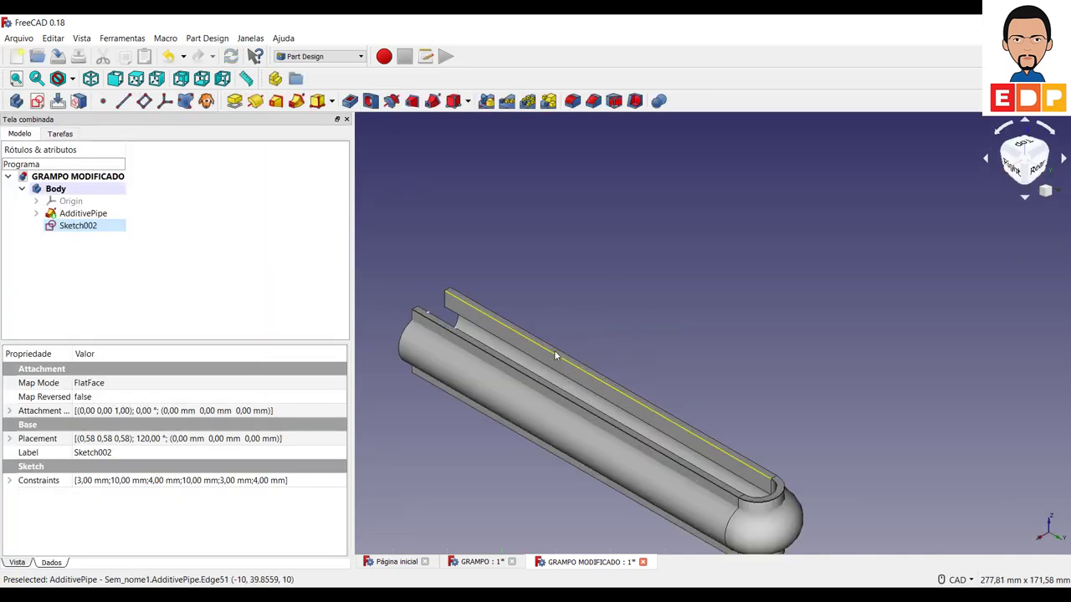
scroll(553, 350, up, 3)
scroll(676, 312, up, 3)
mouse_move(677, 312)
middle_down()
mouse_move(777, 306)
mouse_move(648, 253)
middle_up()
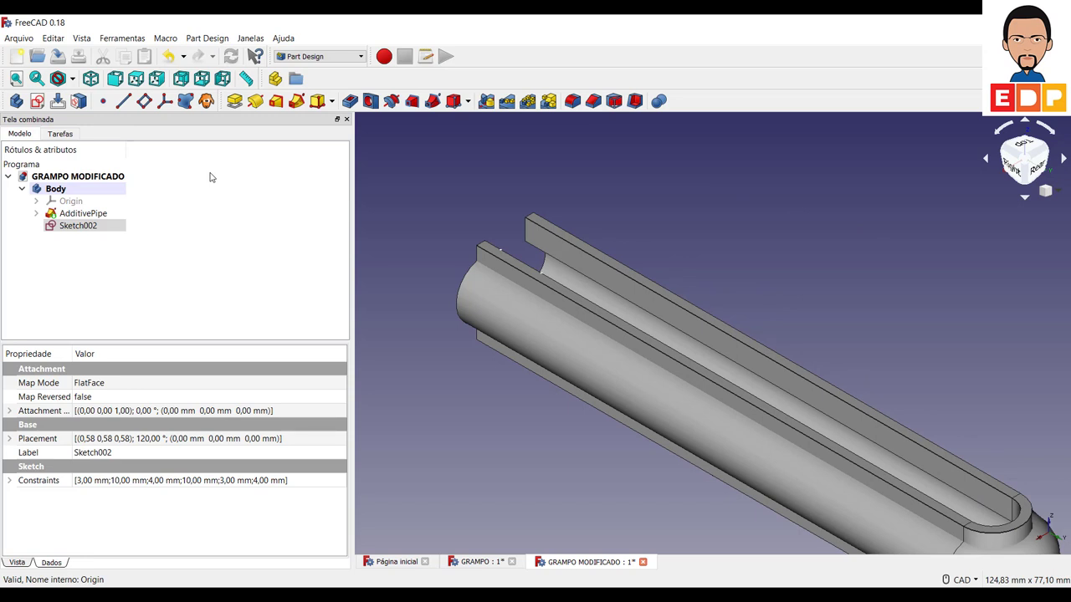
Step: Cut a Pocket from the sketch through all, symmetric to the sketch plane, and select it in the tree
click(351, 103)
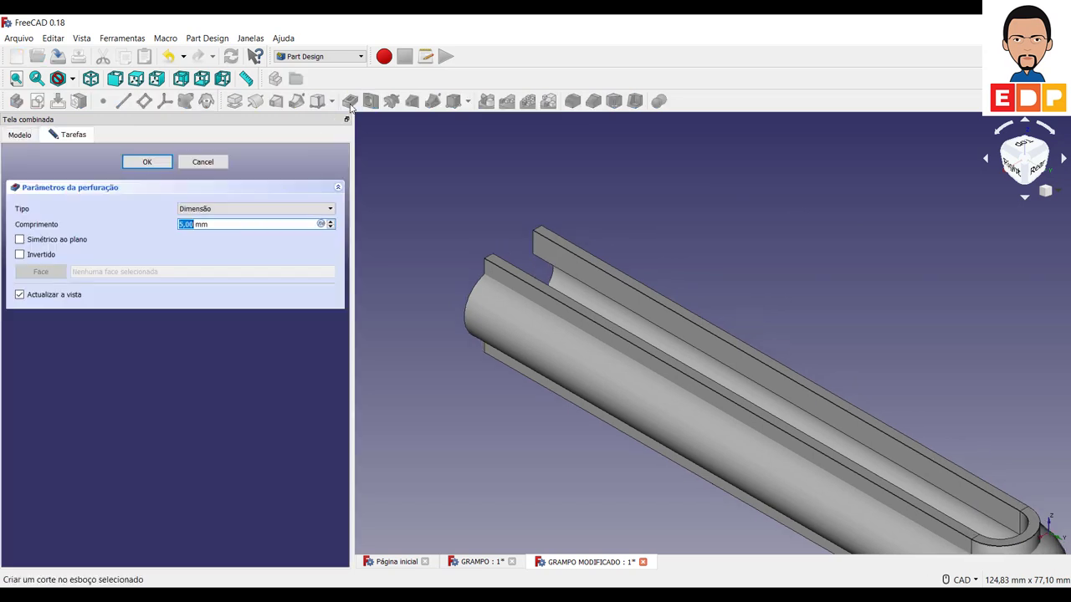
click(242, 210)
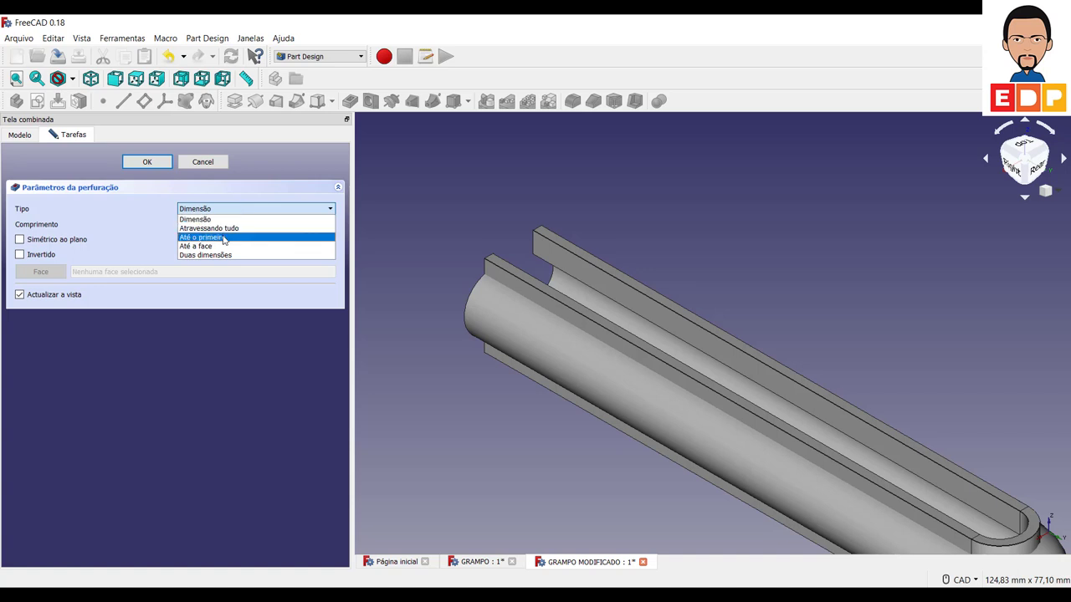
click(223, 228)
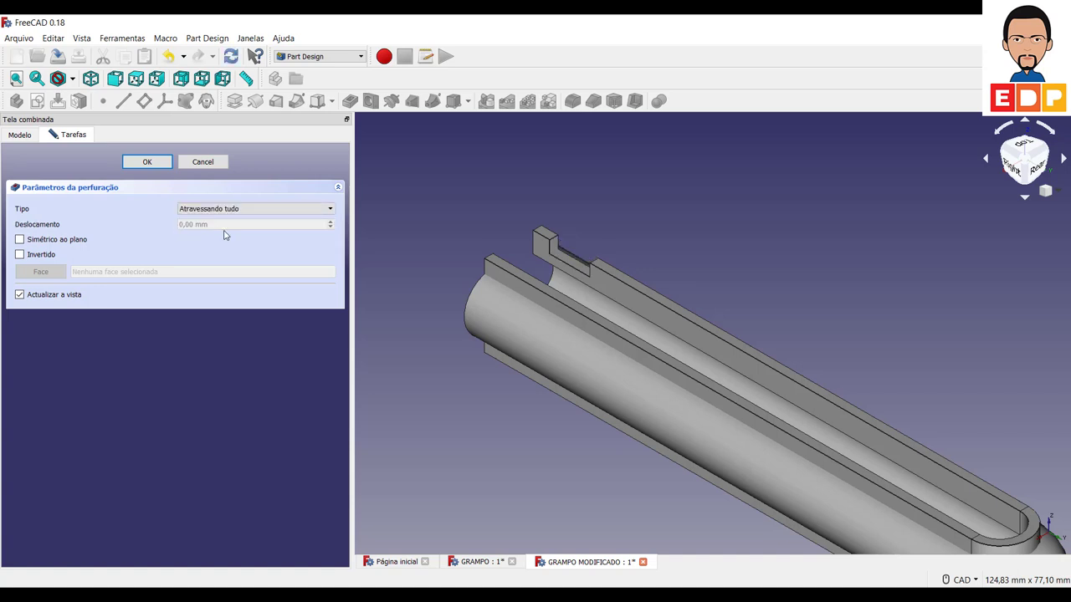
click(21, 240)
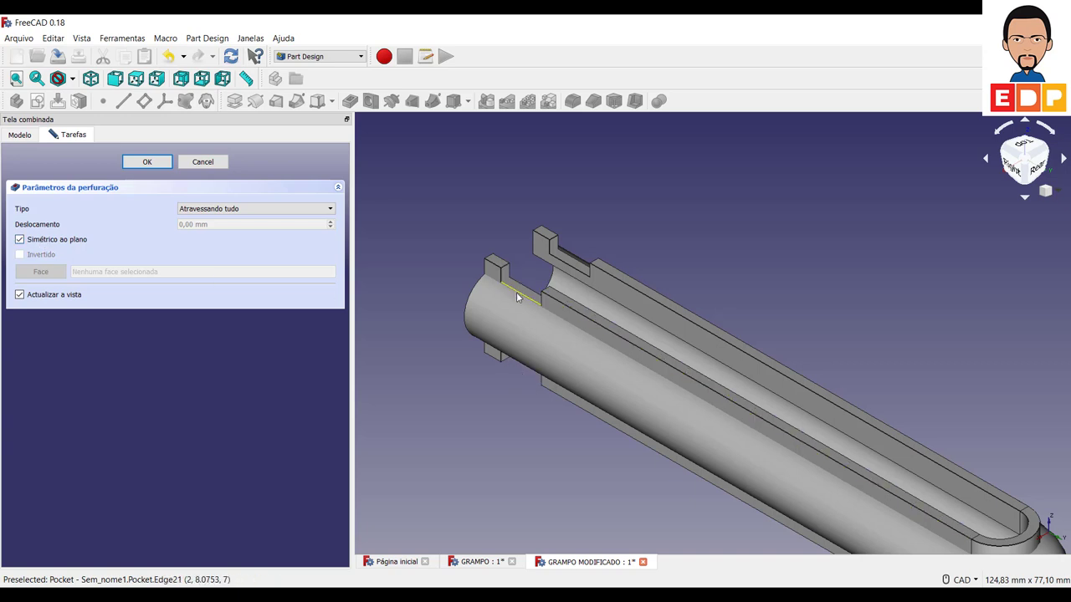
click(151, 164)
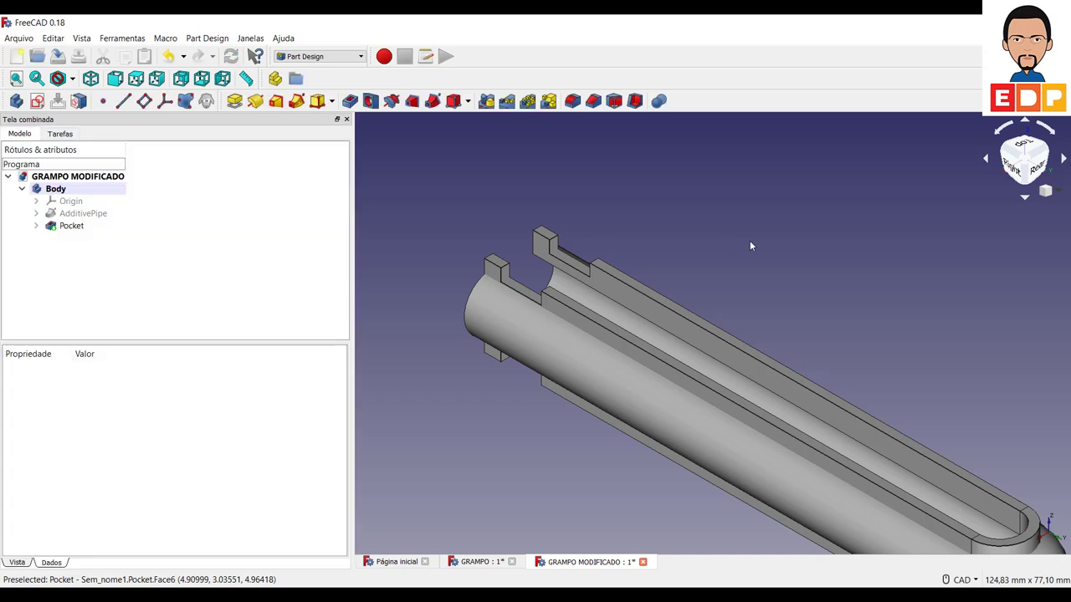
click(69, 226)
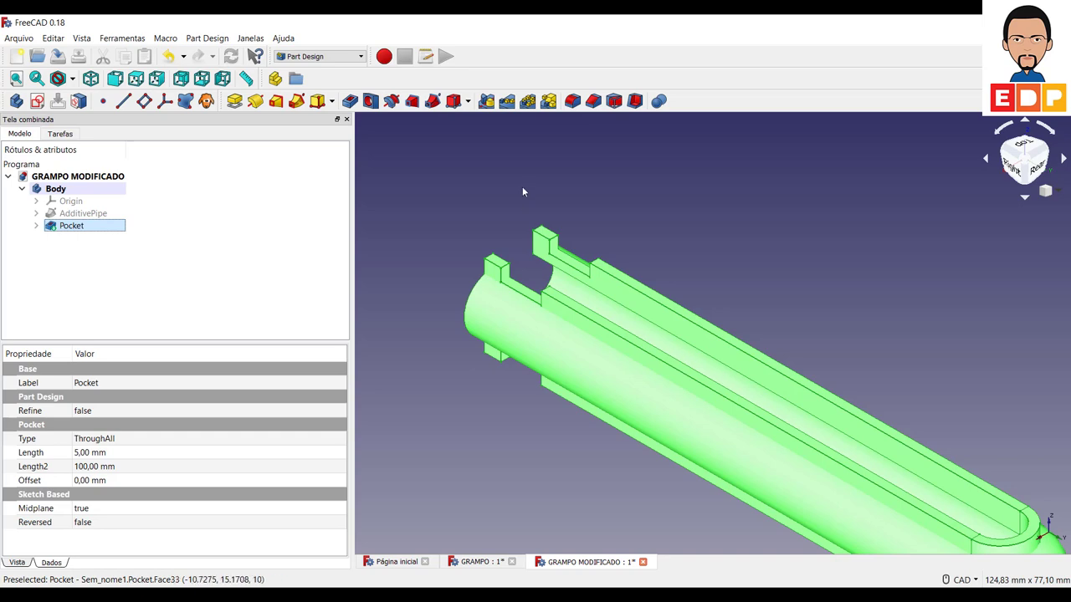
Step: Linearly pattern the Pocket with a 35 mm length and 4 occurrences
click(507, 101)
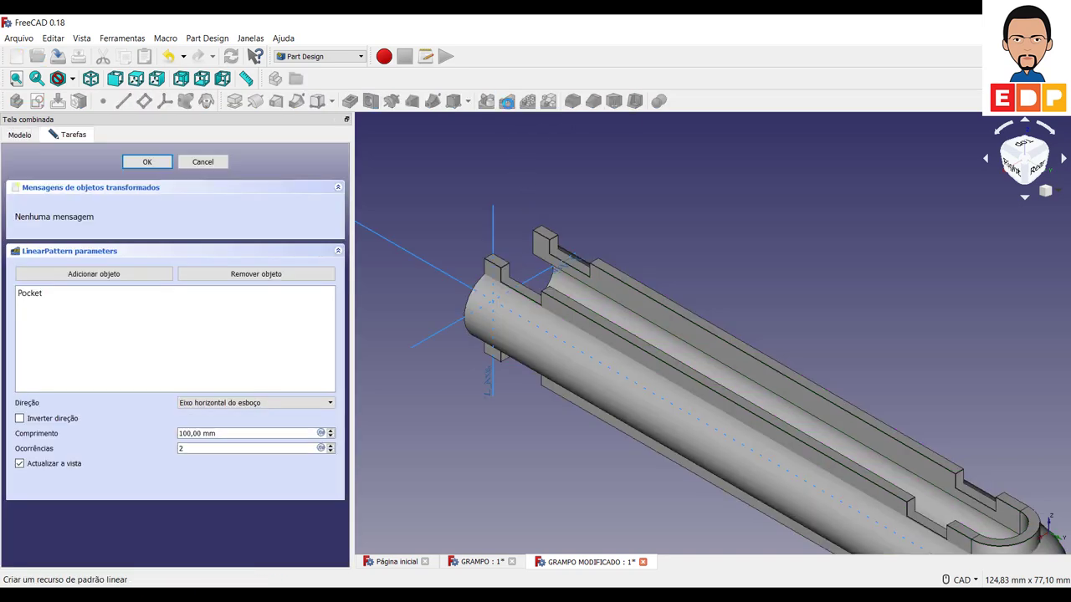
double_click(199, 433)
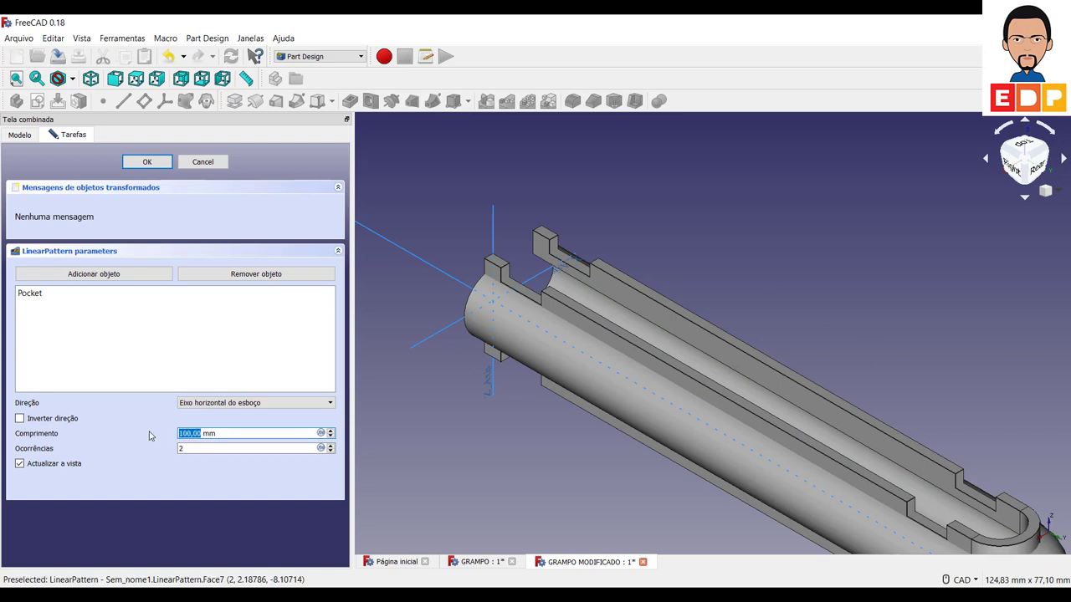
text(25)
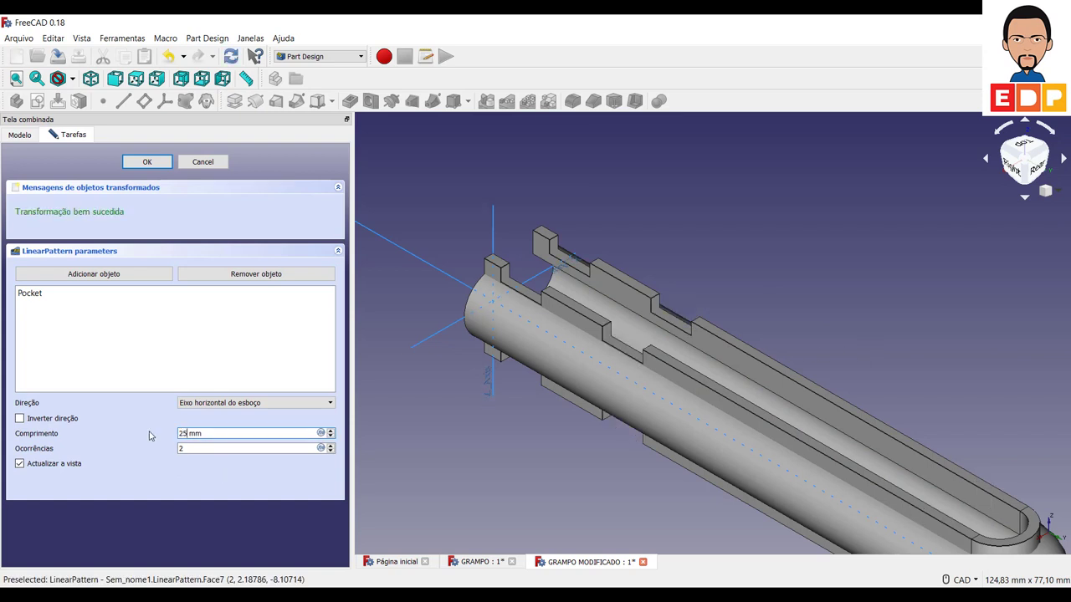
click(331, 445)
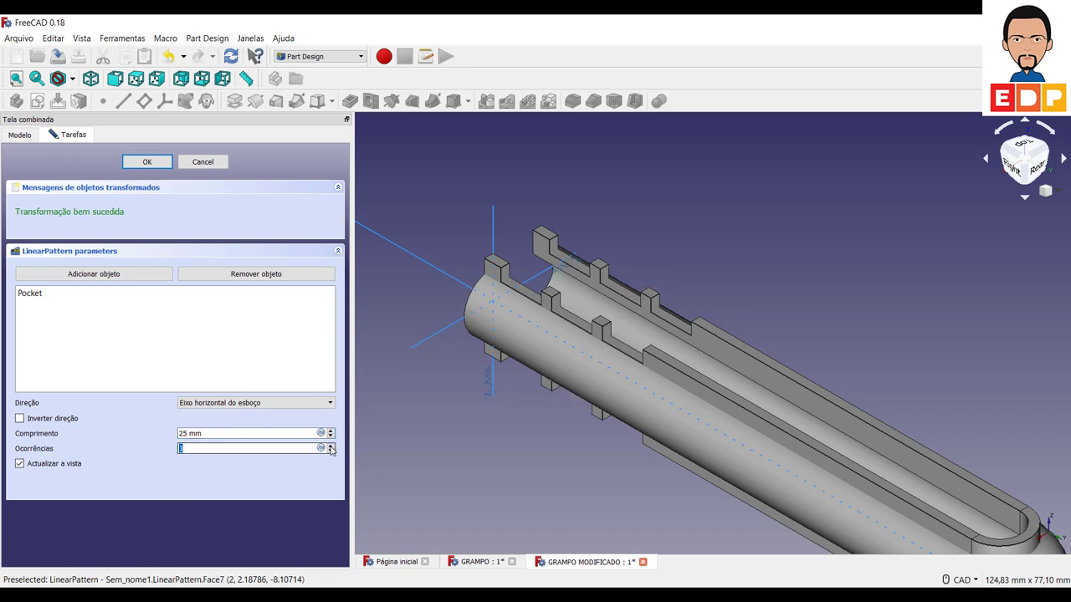
click(330, 449)
click(331, 449)
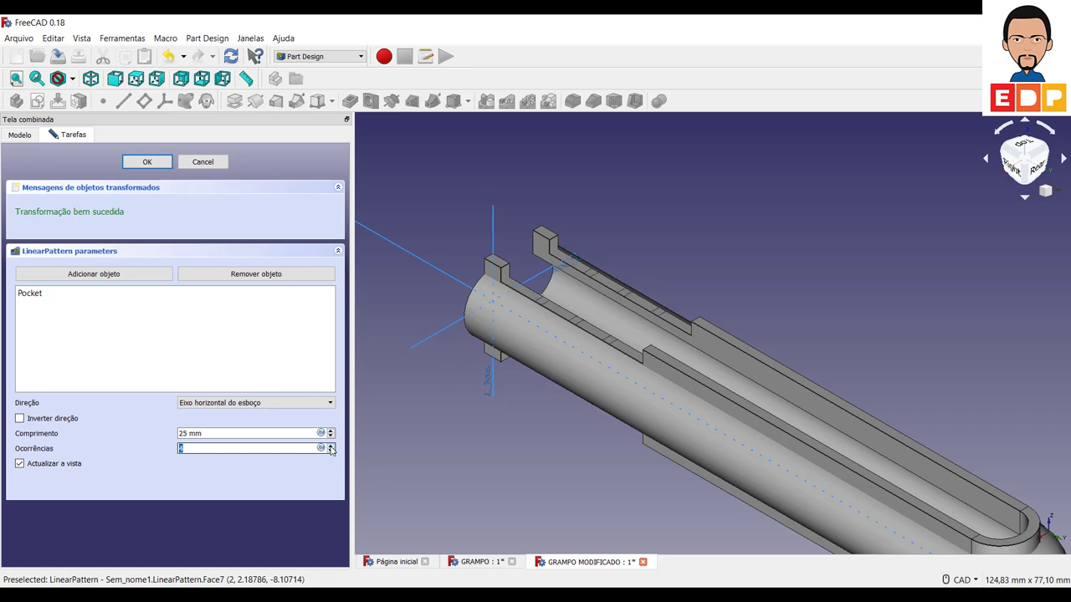
double_click(189, 433)
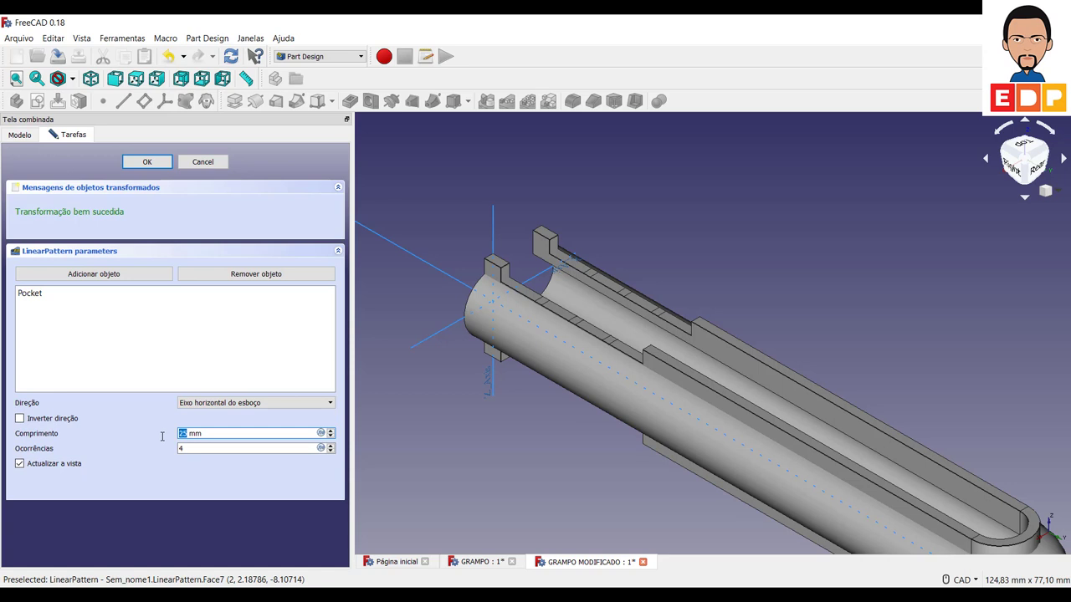
text(35)
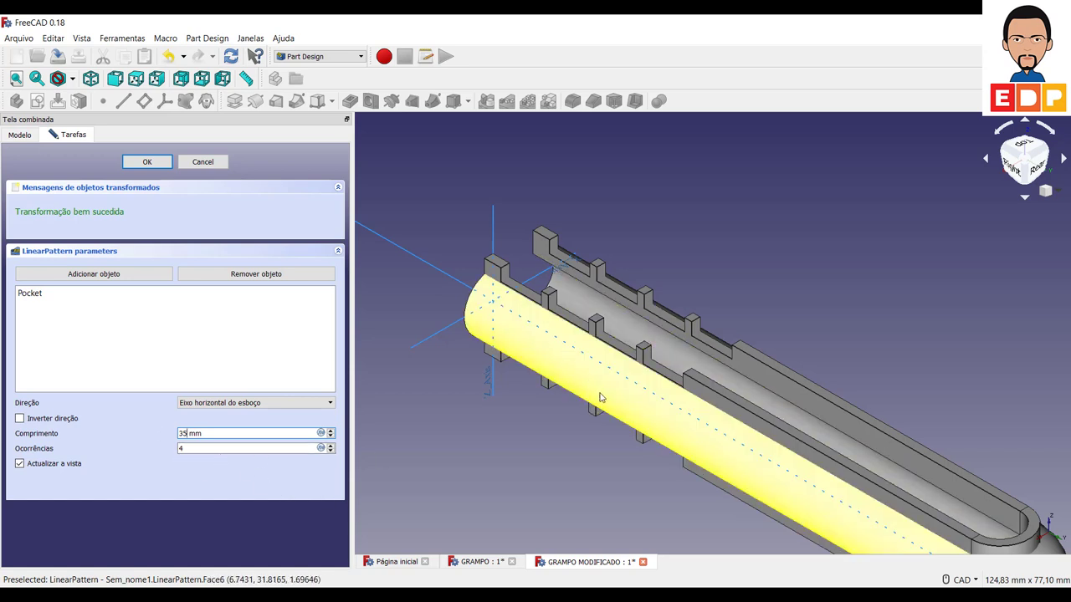
middle_drag(861, 355, 819, 248)
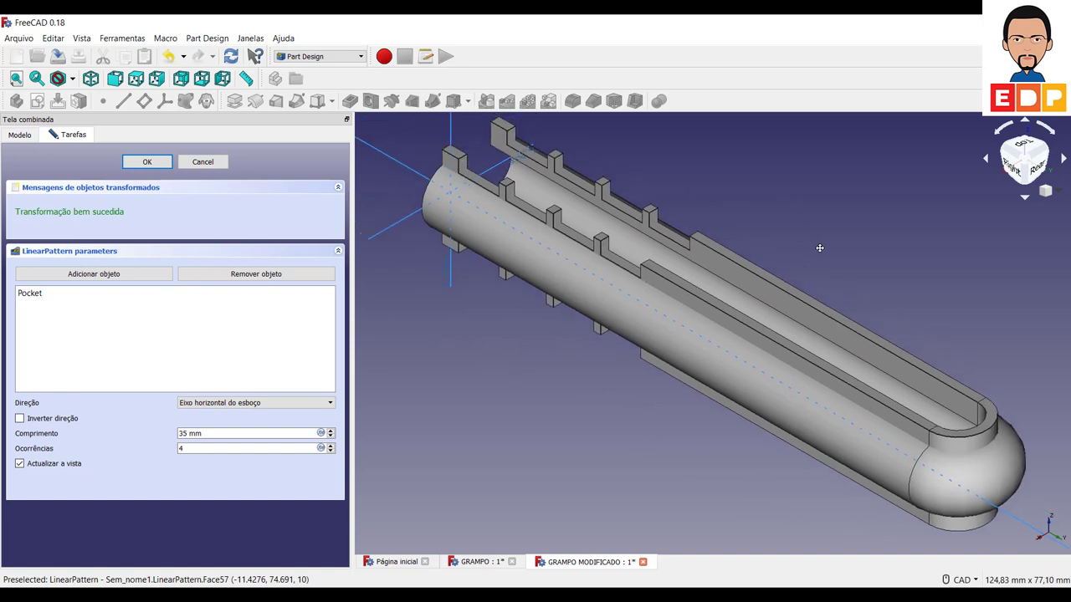
middle_drag(524, 416, 370, 281)
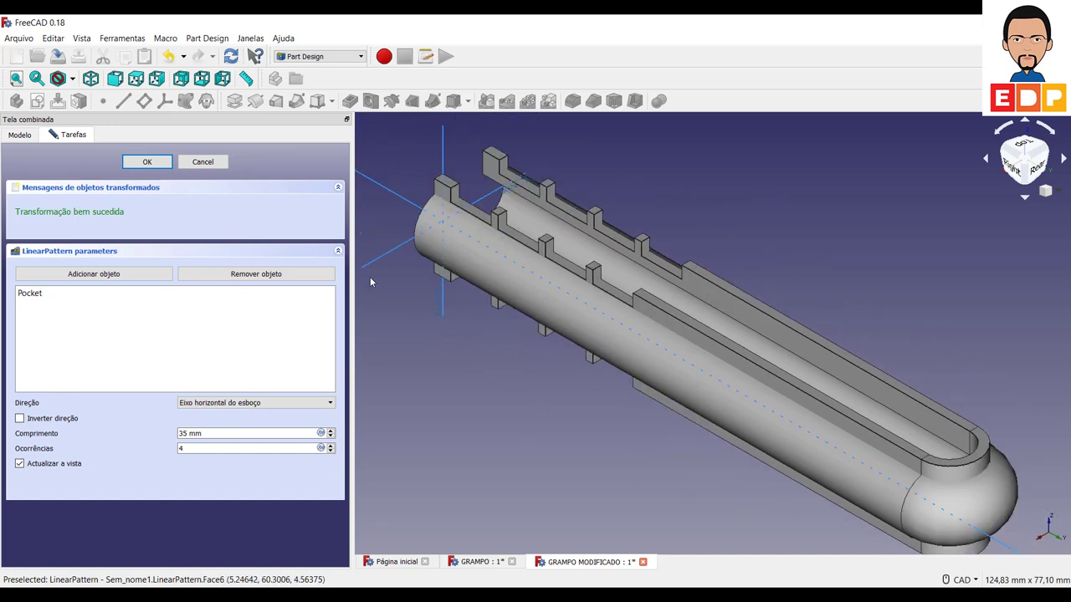
click(160, 165)
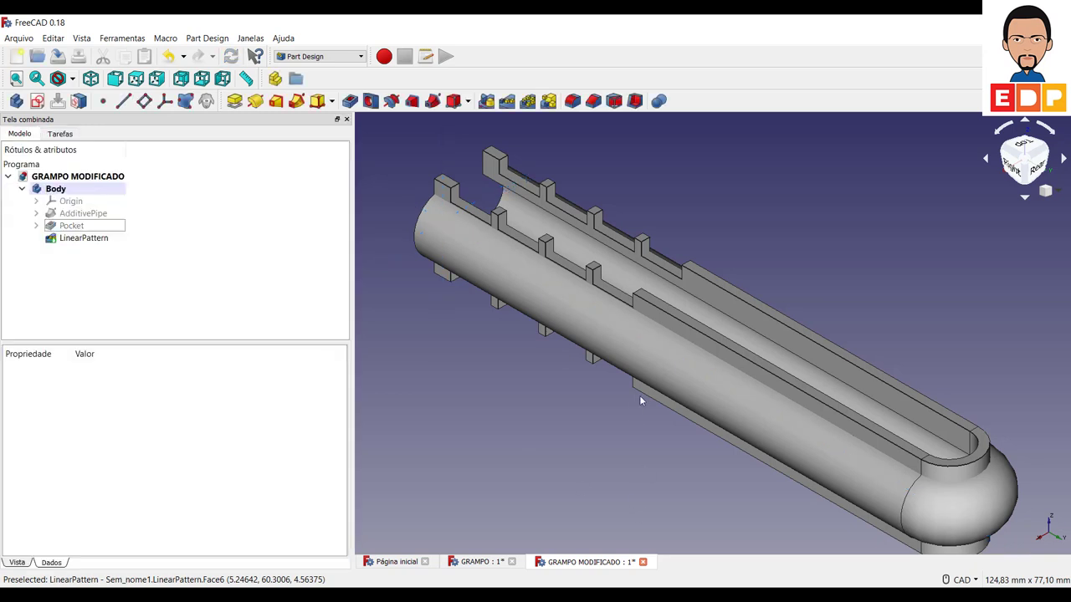